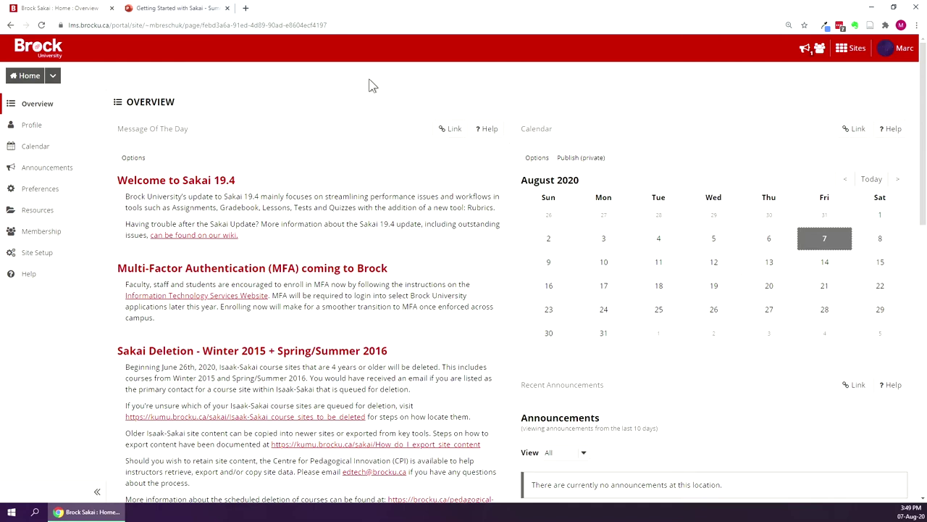
Start a new site from the Sites panel's Create New Site option.
{"action": "left_click", "coordinate": [859, 50]}
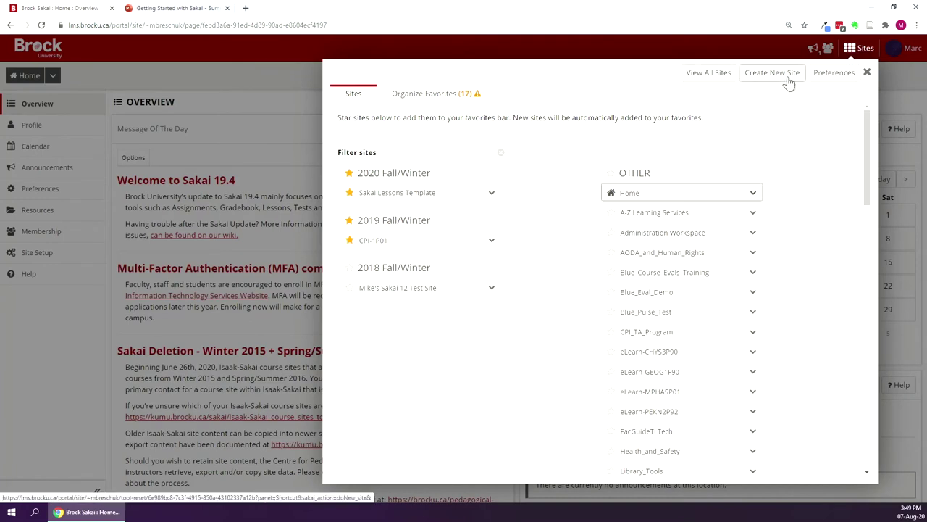
{"action": "left_click", "coordinate": [789, 80]}
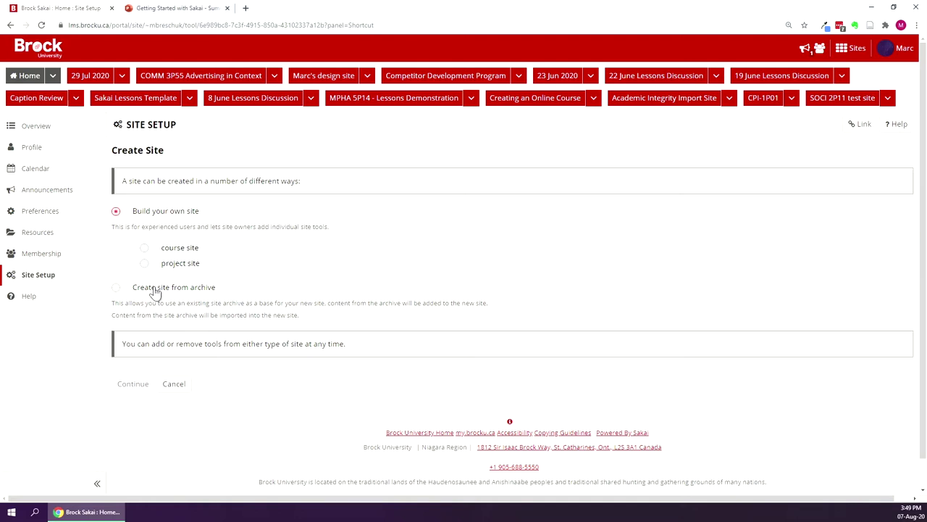
Choose a course site for the 2020 Fall/Winter term, then switch to a project site.
{"action": "left_click", "coordinate": [145, 249]}
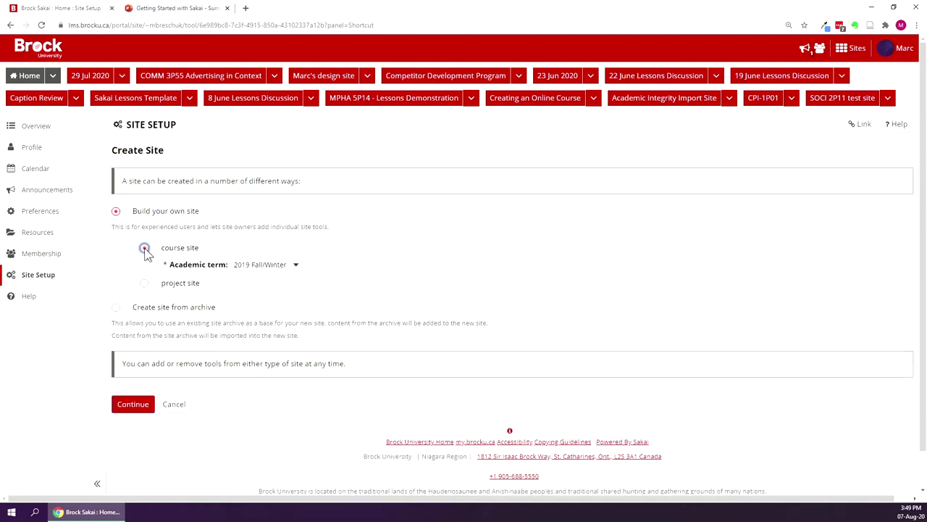
{"action": "left_click", "coordinate": [294, 271]}
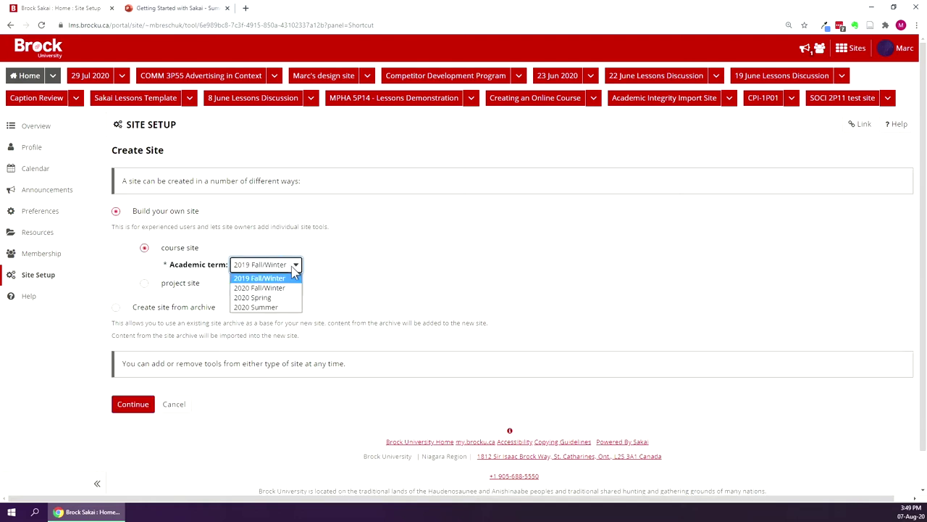
{"action": "left_click", "coordinate": [279, 288]}
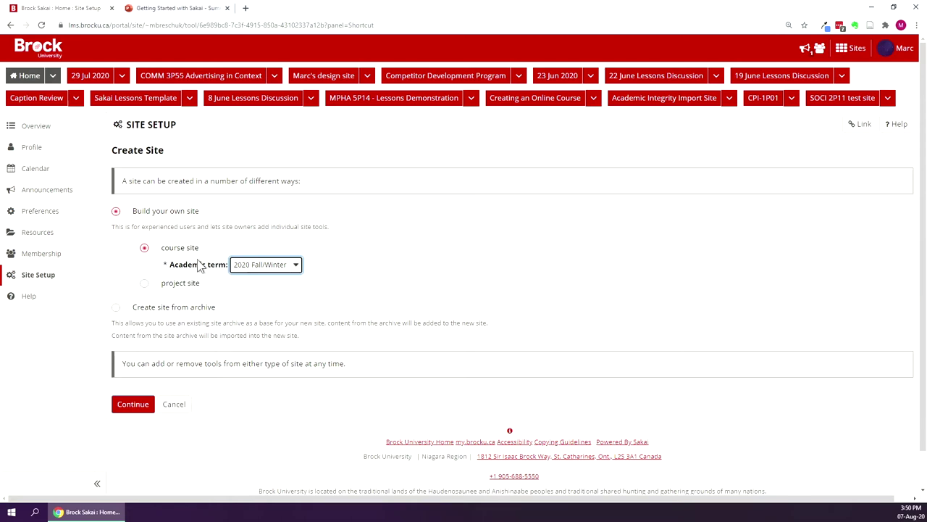
{"action": "left_click", "coordinate": [254, 217]}
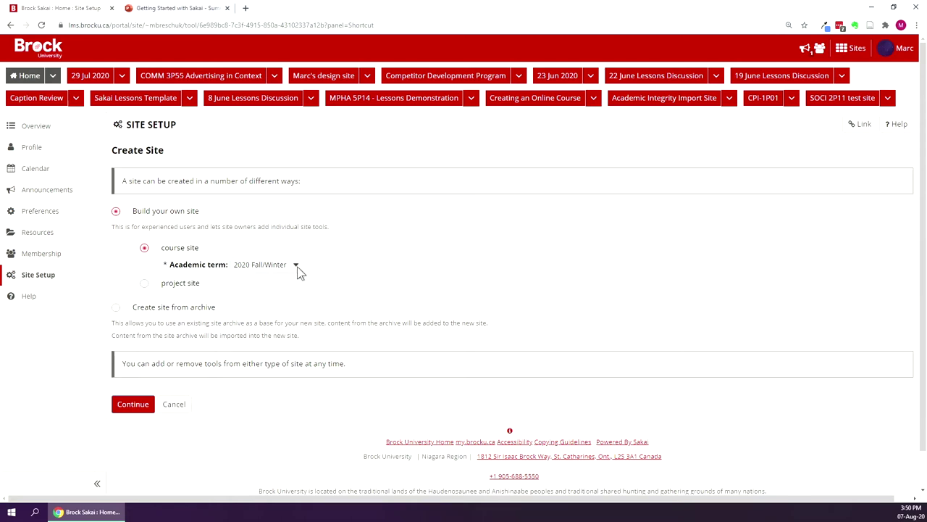
{"action": "left_click", "coordinate": [144, 283]}
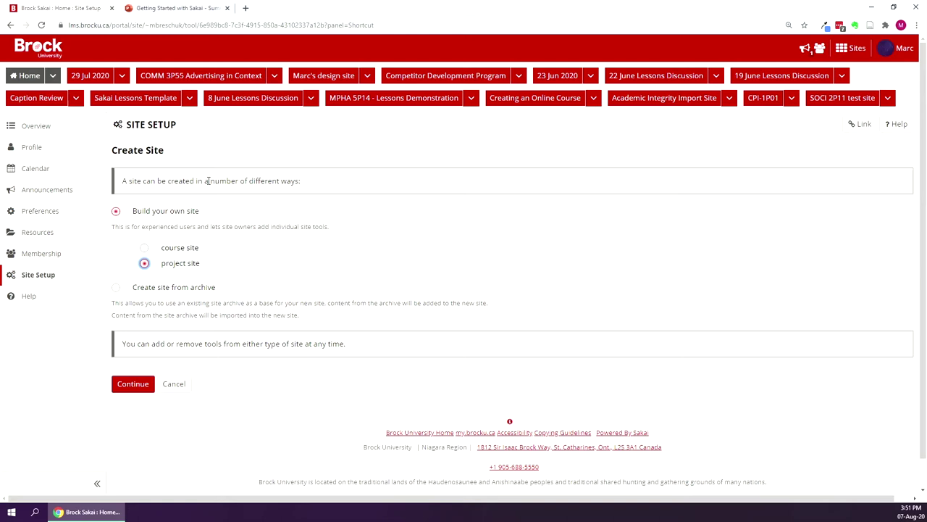
Continue with the project site type to the Site Information form.
{"action": "left_click", "coordinate": [132, 390]}
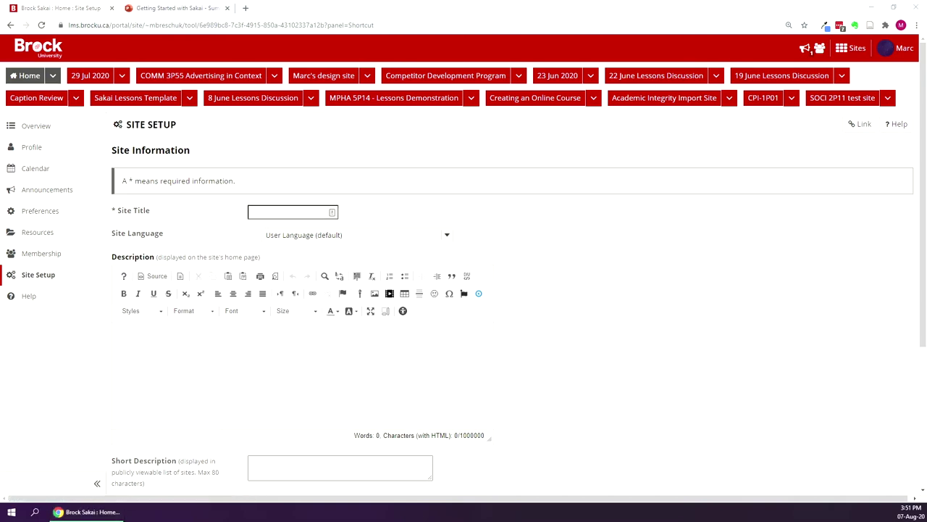
Paste 'MPHA 5P14' as the site title and continue to the Site Tools step.
{"action": "left_click", "coordinate": [274, 211]}
{"action": "type", "text": "MPHA 5P14"}
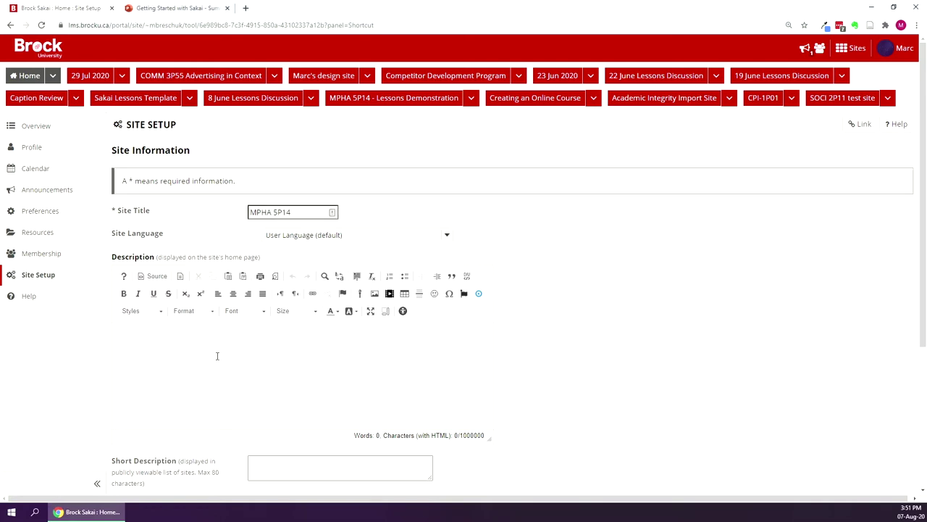
{"action": "scroll", "coordinate": [218, 359], "scroll_direction": "down", "scroll_amount": 1}
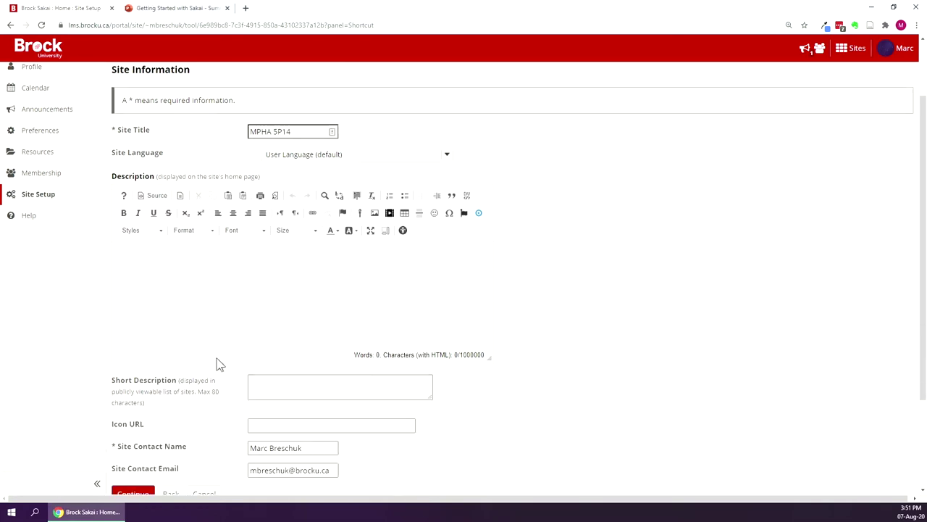
{"action": "scroll", "coordinate": [170, 242], "scroll_direction": "down", "scroll_amount": 1}
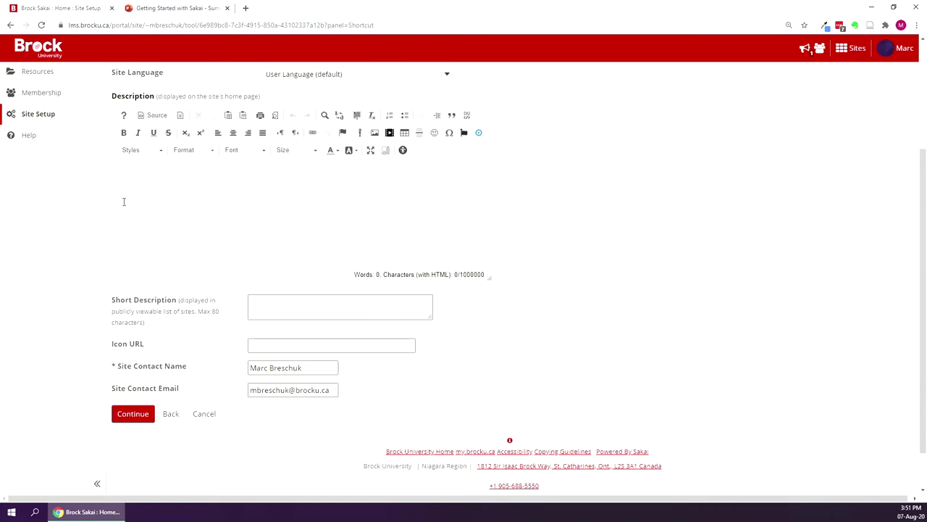
{"action": "left_click", "coordinate": [191, 194]}
{"action": "left_click", "coordinate": [136, 418]}
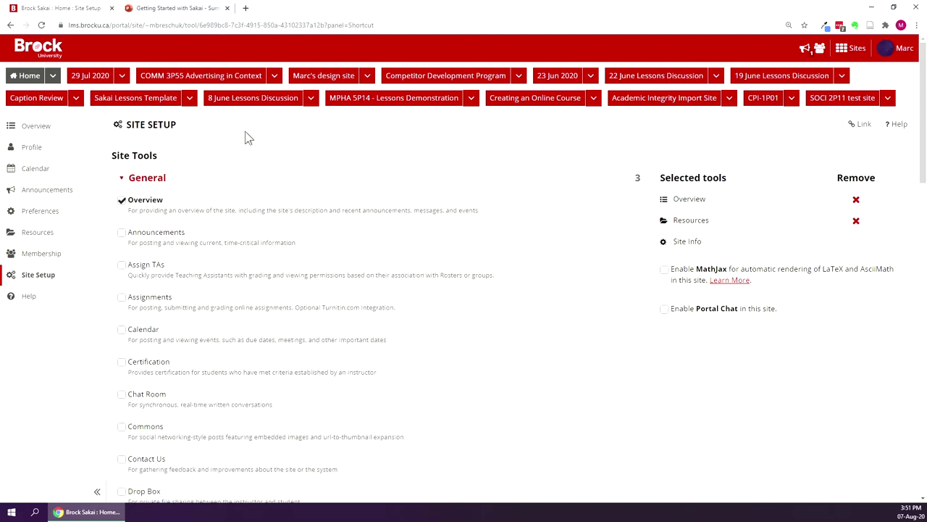
Tick Announcements, Assignments and Gradebook in the Site Tools list.
{"action": "scroll", "coordinate": [242, 236], "scroll_direction": "down", "scroll_amount": 5}
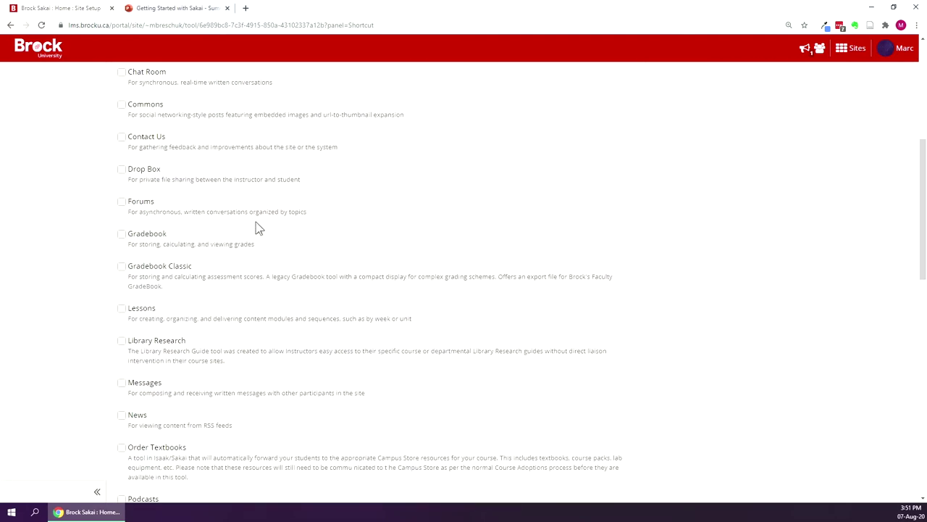
{"action": "scroll", "coordinate": [265, 234], "scroll_direction": "up", "scroll_amount": 5}
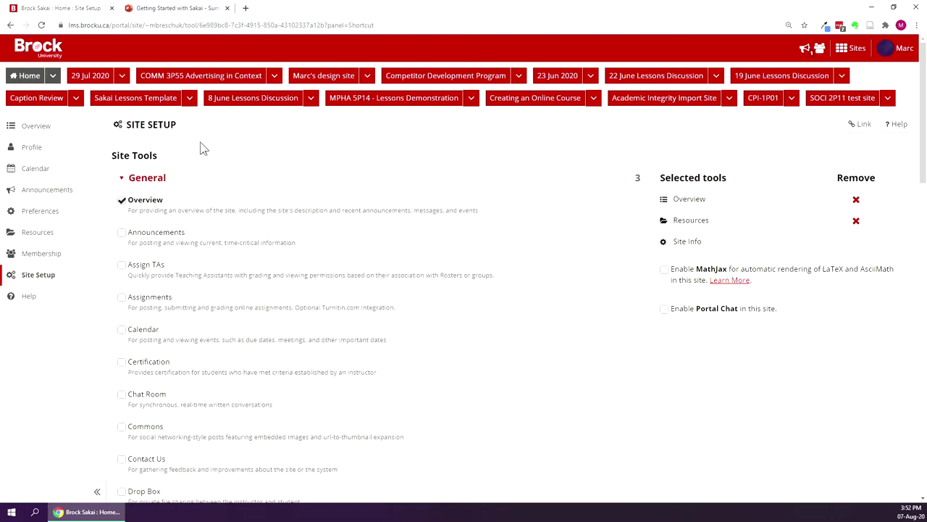
{"action": "left_click", "coordinate": [121, 233]}
{"action": "scroll", "coordinate": [277, 131], "scroll_direction": "down", "scroll_amount": 2}
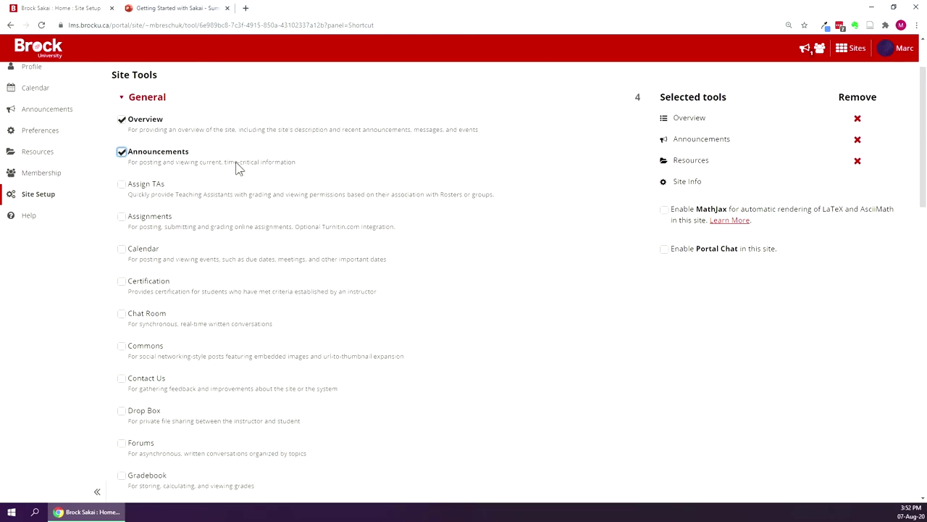
{"action": "left_click", "coordinate": [121, 218]}
{"action": "scroll", "coordinate": [280, 179], "scroll_direction": "down", "scroll_amount": 1}
{"action": "scroll", "coordinate": [280, 180], "scroll_direction": "down", "scroll_amount": 1}
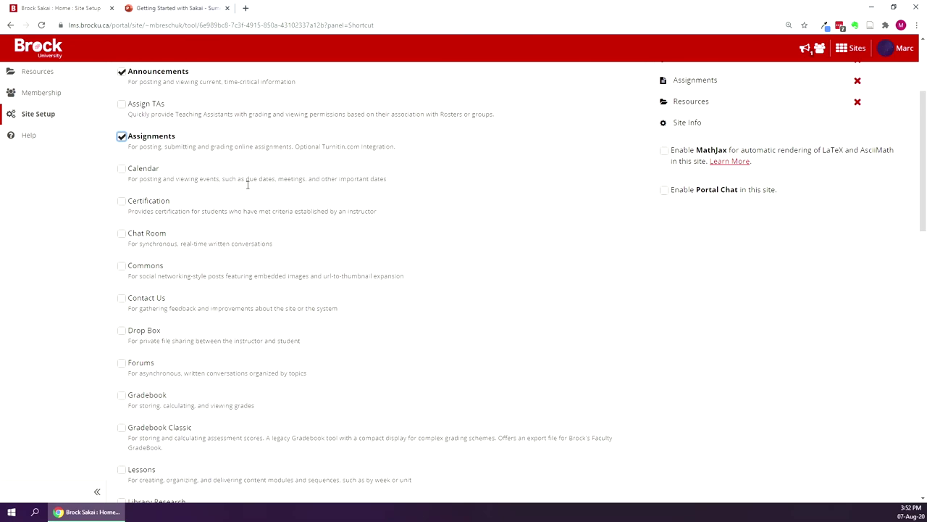
{"action": "left_click", "coordinate": [122, 396]}
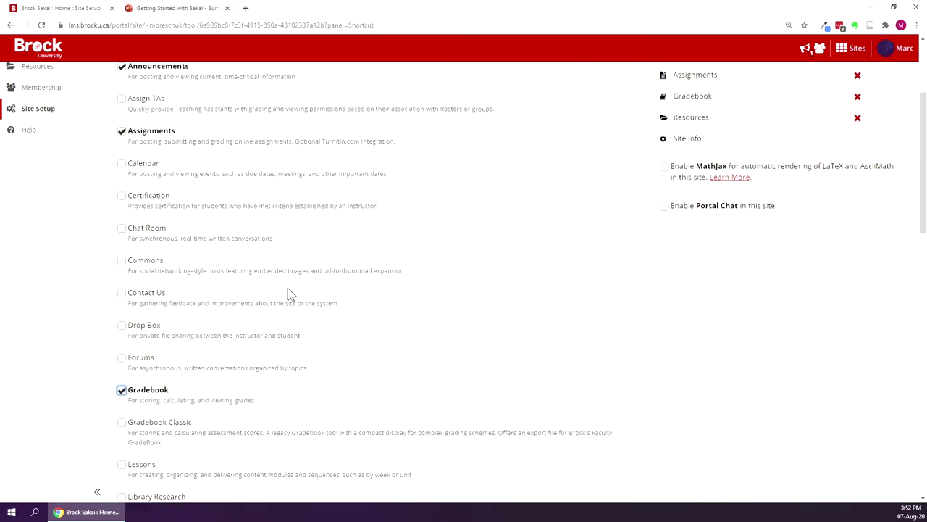
{"action": "scroll", "coordinate": [288, 292], "scroll_direction": "down", "scroll_amount": 3}
{"action": "scroll", "coordinate": [287, 291], "scroll_direction": "down", "scroll_amount": 3}
{"action": "scroll", "coordinate": [284, 291], "scroll_direction": "down", "scroll_amount": 12}
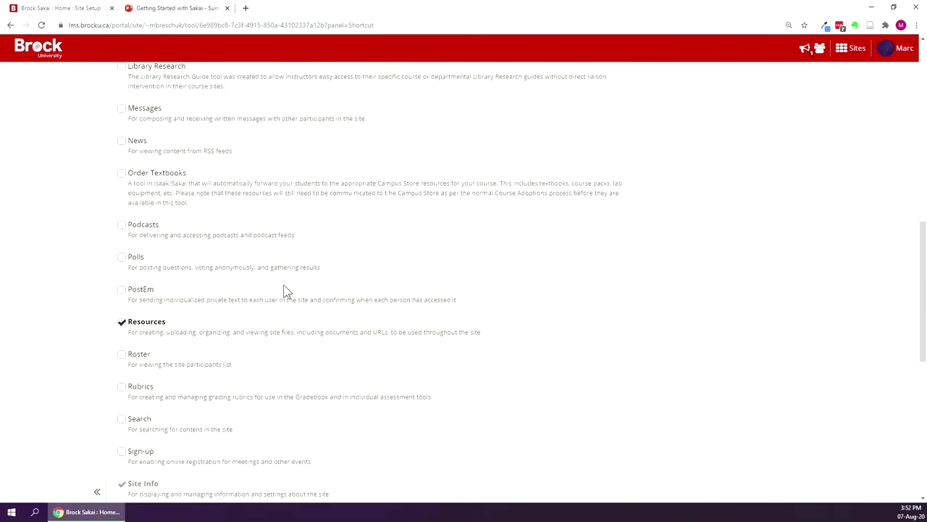
{"action": "scroll", "coordinate": [285, 291], "scroll_direction": "down", "scroll_amount": 2}
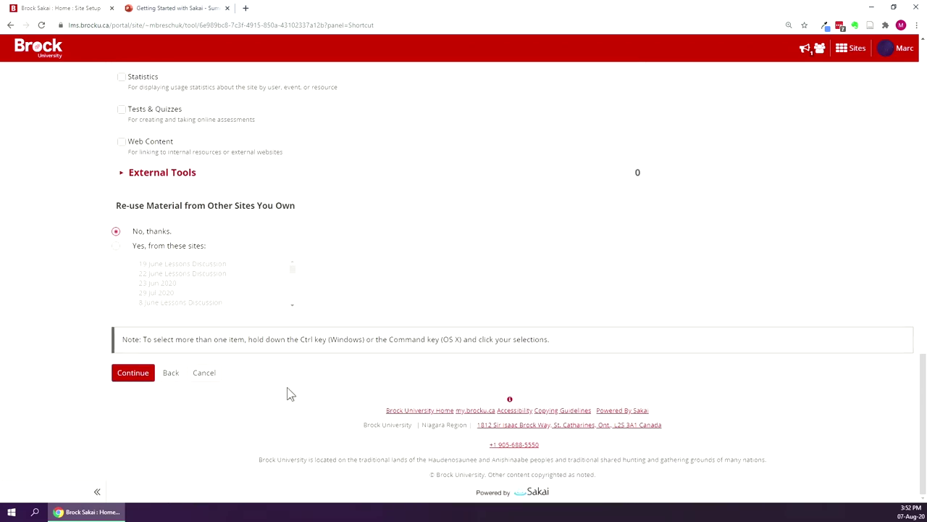
{"action": "scroll", "coordinate": [287, 388], "scroll_direction": "up", "scroll_amount": 3}
{"action": "scroll", "coordinate": [288, 387], "scroll_direction": "down", "scroll_amount": 3}
On the Site Access step, choose Leave as Draft for the new site.
{"action": "left_click", "coordinate": [134, 377]}
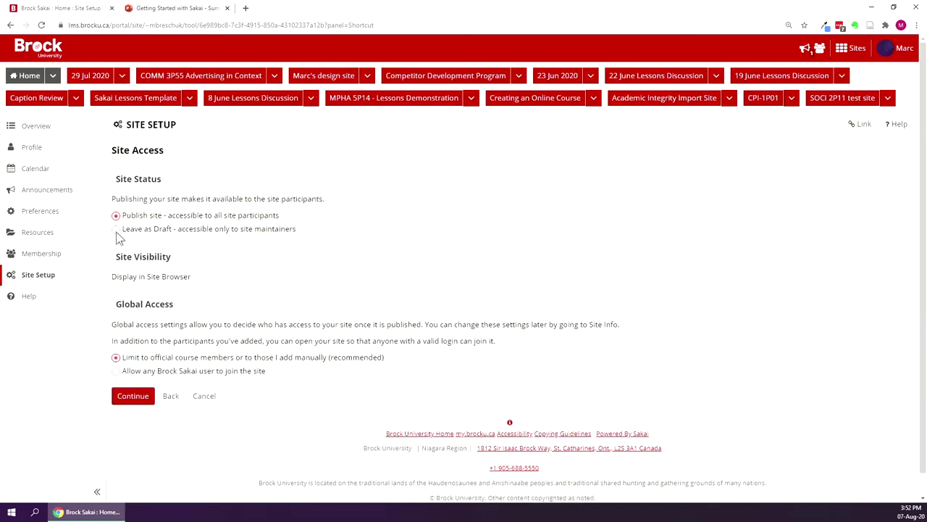
{"action": "left_click", "coordinate": [116, 229]}
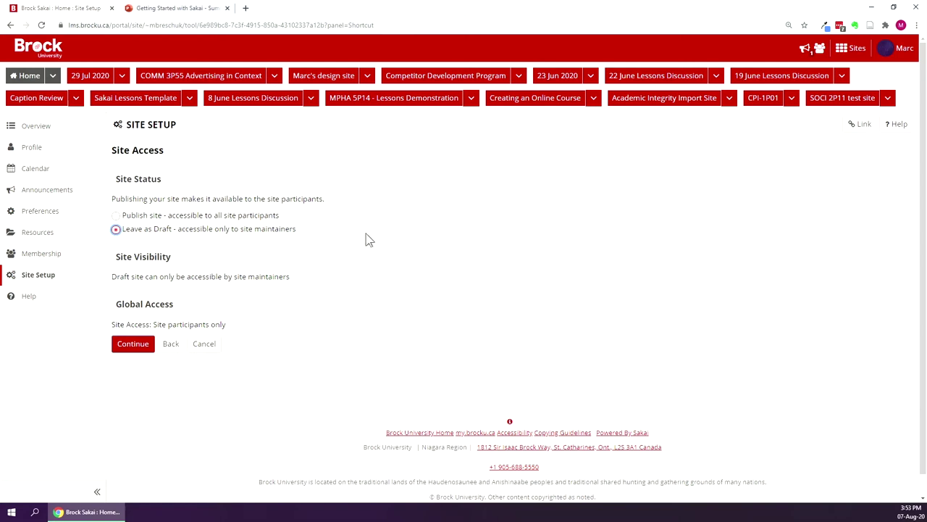
Review the setup confirmation and create the MPHA 5P14 site.
{"action": "left_click", "coordinate": [127, 347]}
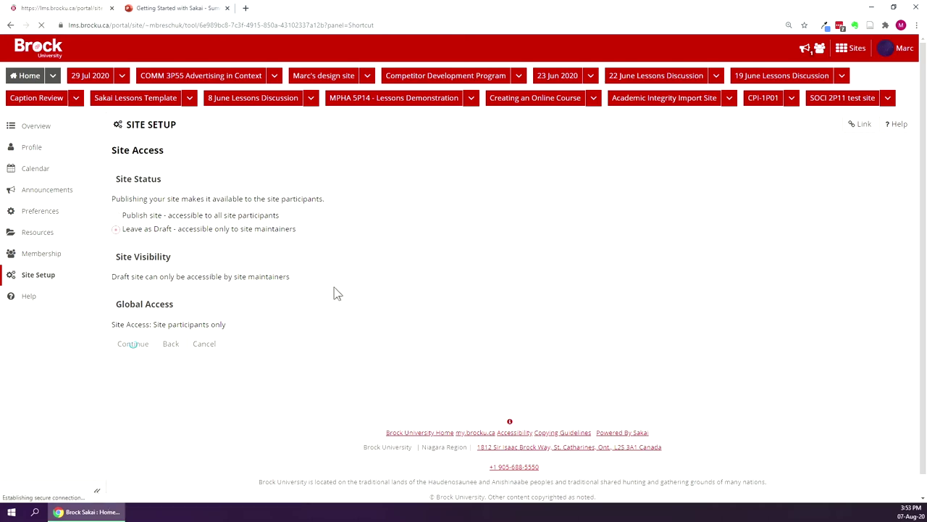
{"action": "scroll", "coordinate": [338, 269], "scroll_direction": "down", "scroll_amount": 3}
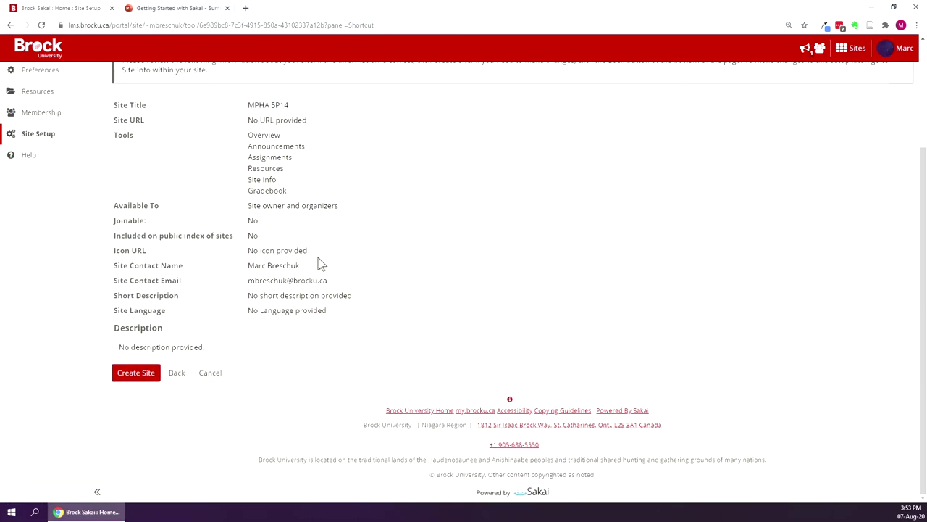
{"action": "left_click", "coordinate": [137, 375]}
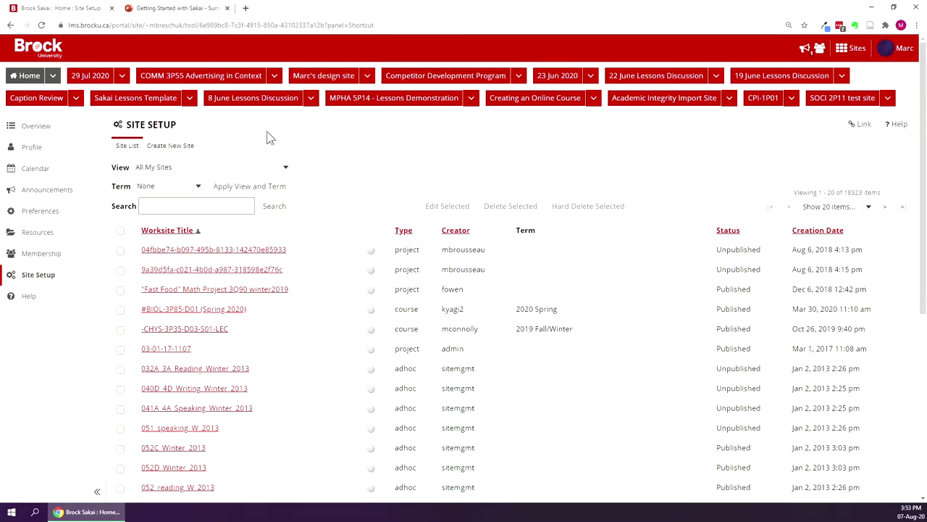
Filter the Sites drawer by 'mpha' and open the MPHA 5P14 site.
{"action": "left_click", "coordinate": [859, 52]}
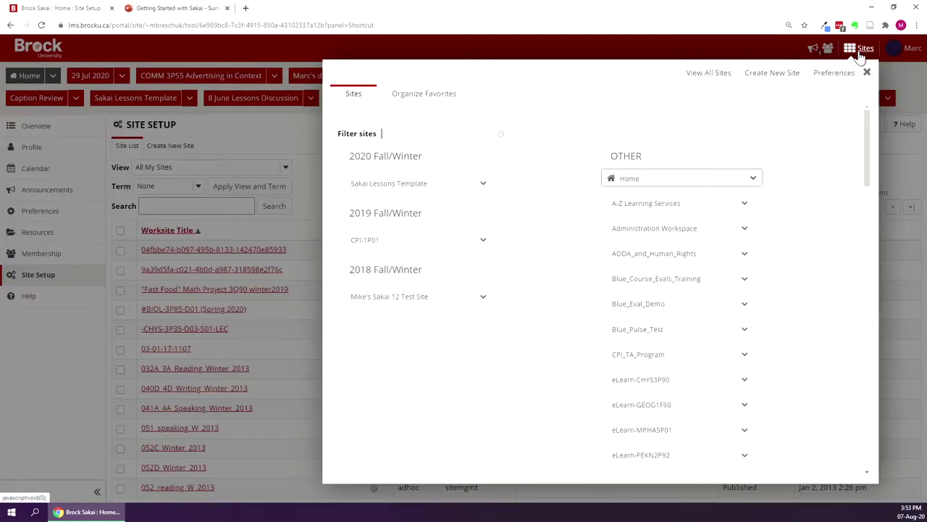
{"action": "left_click", "coordinate": [347, 176]}
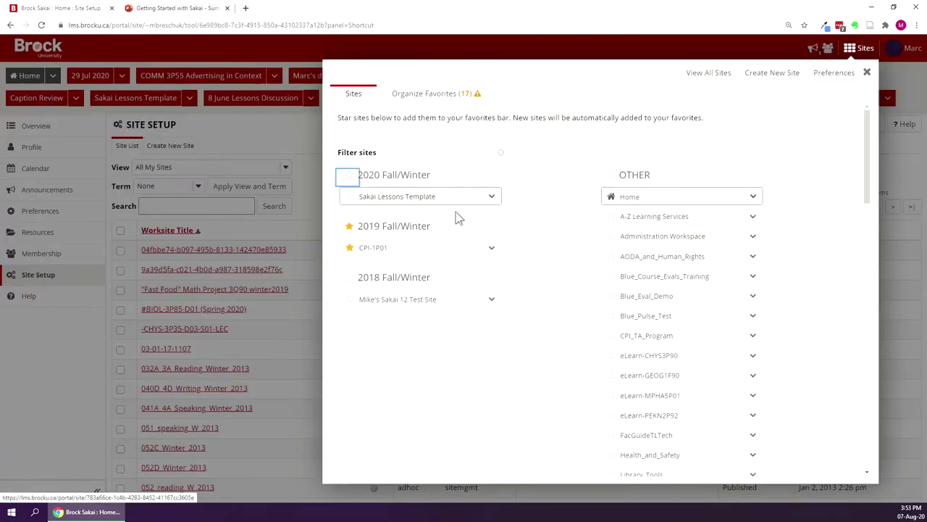
{"action": "left_click", "coordinate": [394, 151]}
{"action": "type", "text": "mpha"}
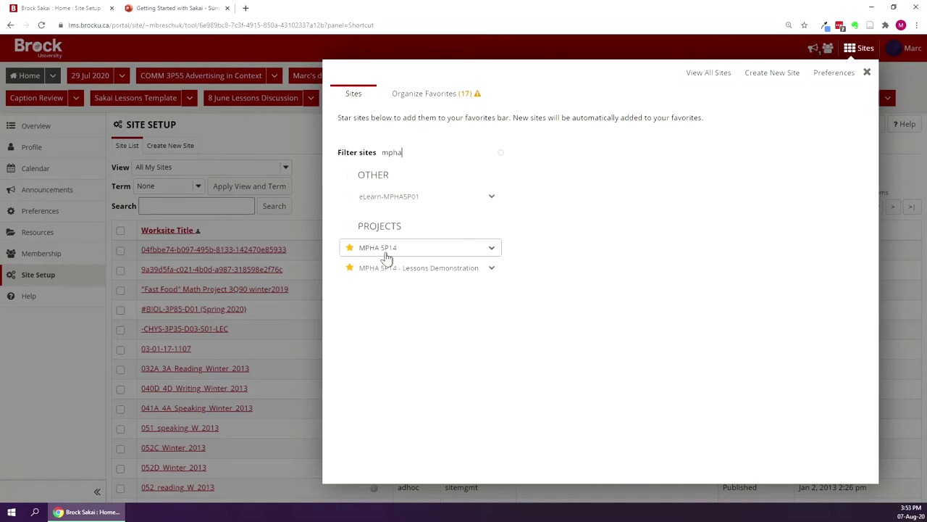
{"action": "left_click", "coordinate": [379, 254]}
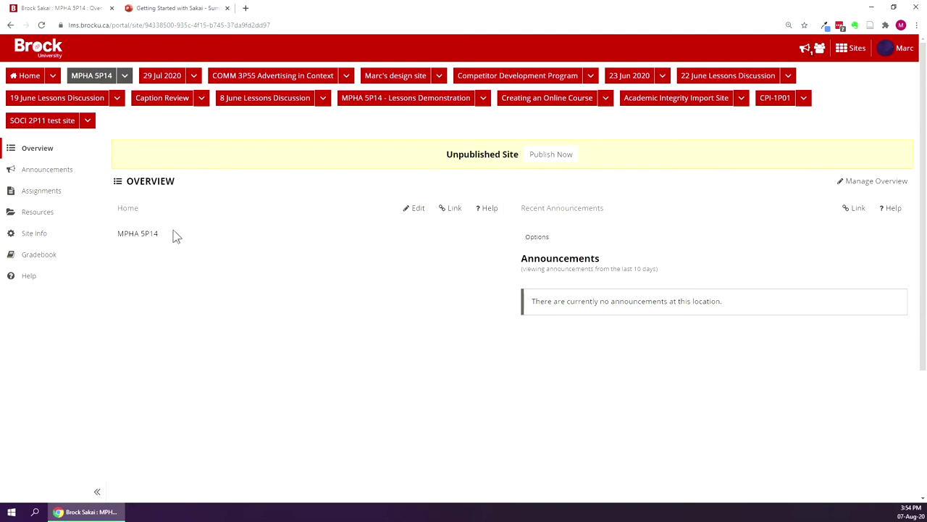
View the MPHA 5P14 announcements, then its Site Info and Manage Tools pages.
{"action": "left_click", "coordinate": [81, 177]}
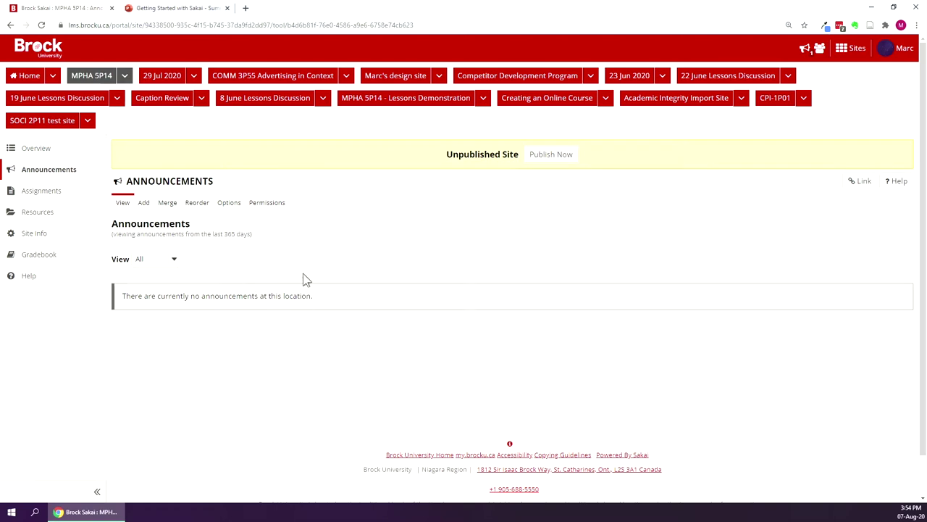
{"action": "left_click", "coordinate": [31, 242]}
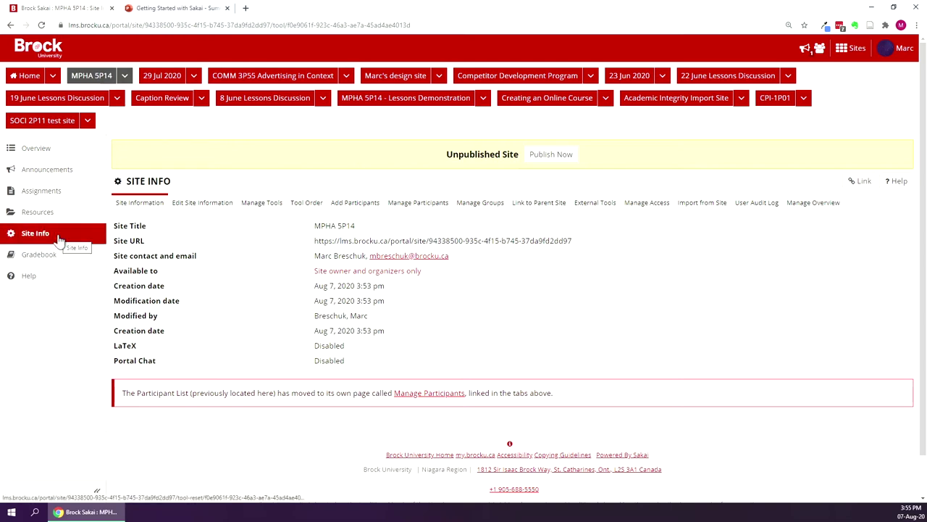
{"action": "left_click", "coordinate": [260, 205]}
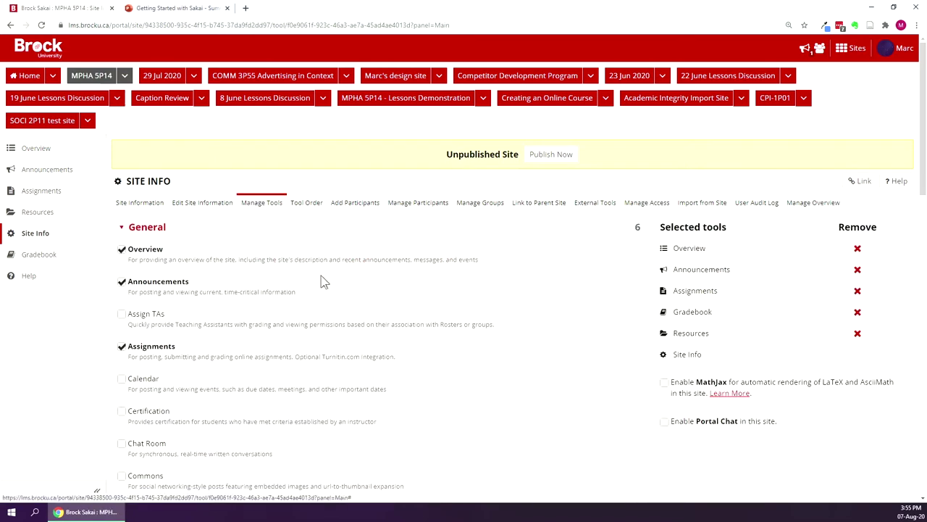
Enable Forums with Gradebook still ticked, and save the tool selection.
{"action": "scroll", "coordinate": [324, 284], "scroll_direction": "down", "scroll_amount": 3}
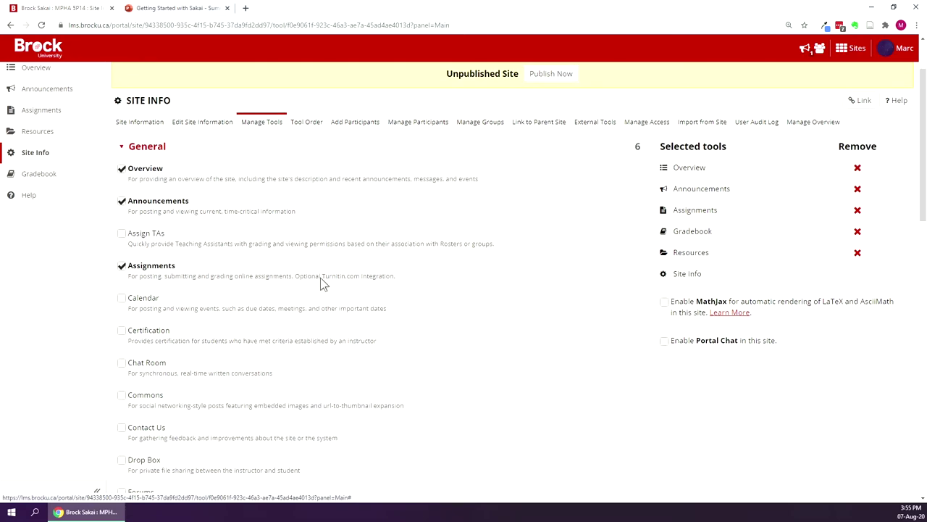
{"action": "scroll", "coordinate": [324, 284], "scroll_direction": "down", "scroll_amount": 1}
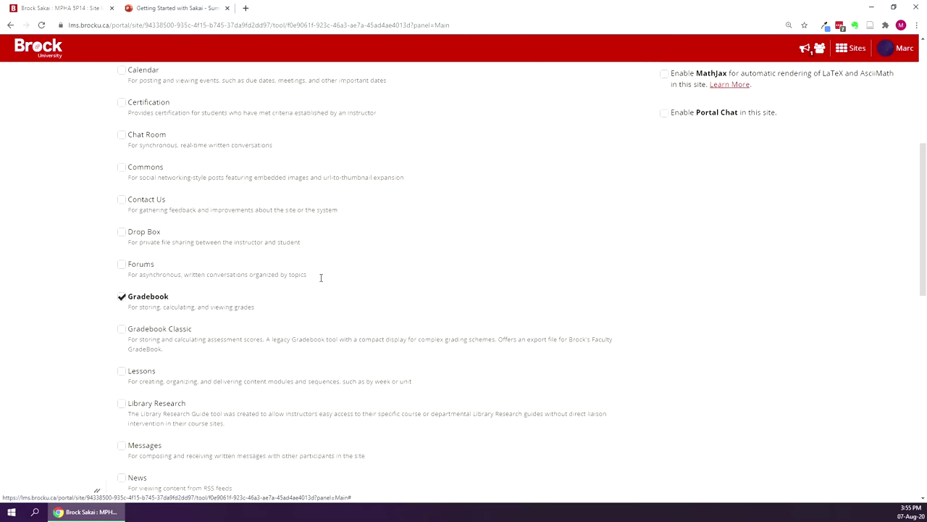
{"action": "left_click", "coordinate": [121, 253]}
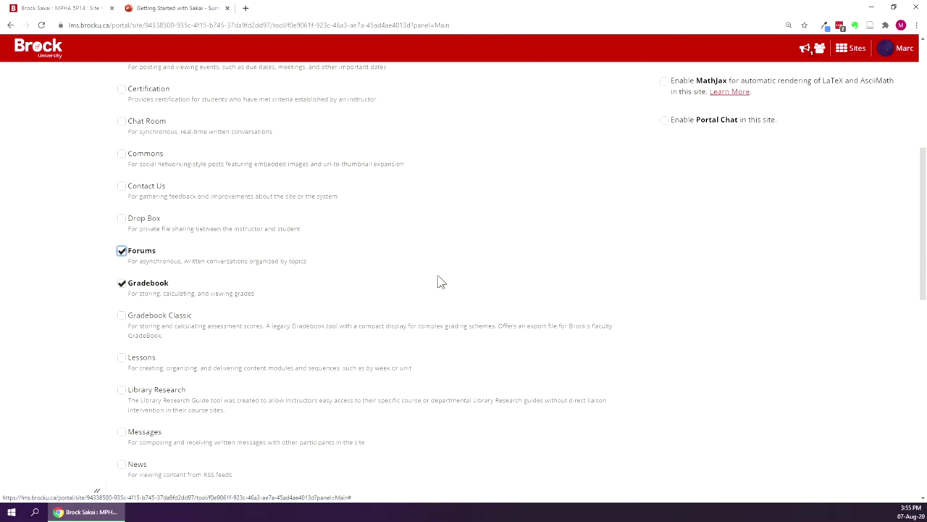
{"action": "scroll", "coordinate": [250, 280], "scroll_direction": "down", "scroll_amount": 1}
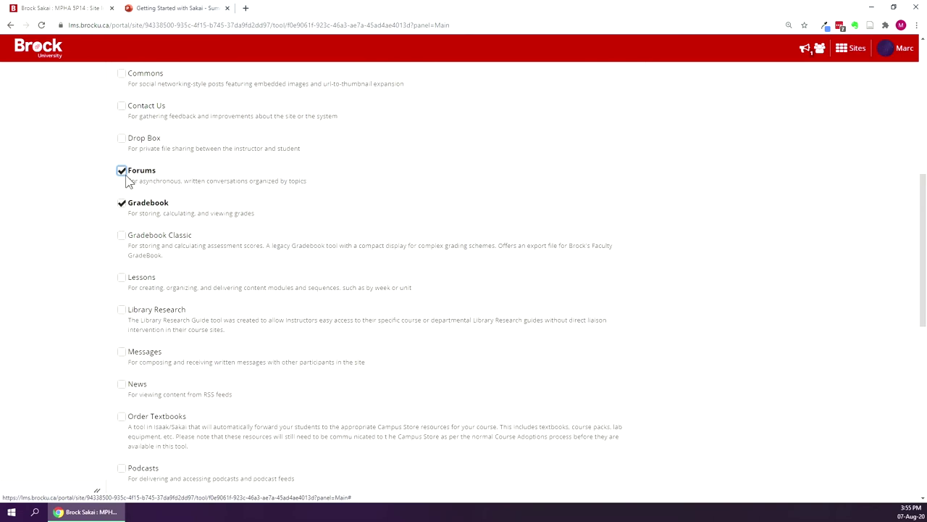
{"action": "left_click", "coordinate": [121, 202]}
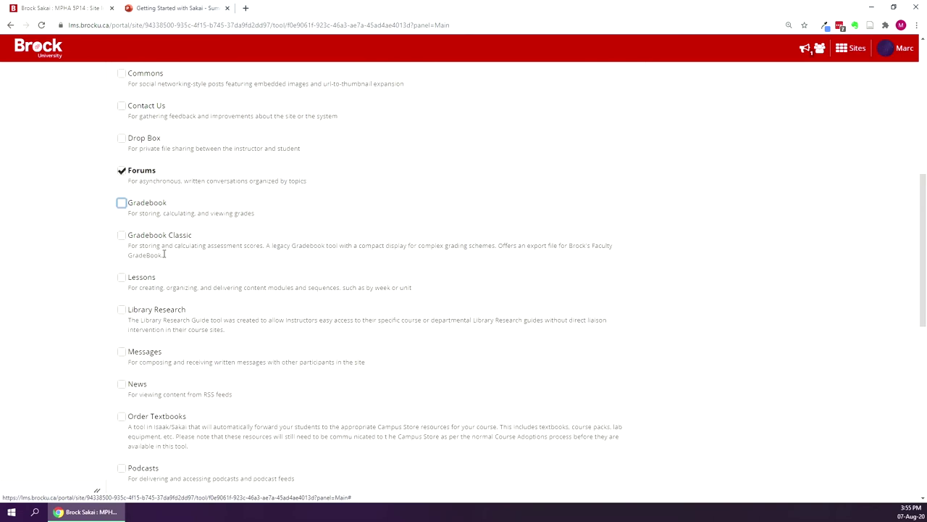
{"action": "left_click", "coordinate": [122, 204]}
{"action": "scroll", "coordinate": [49, 242], "scroll_direction": "down", "scroll_amount": 6}
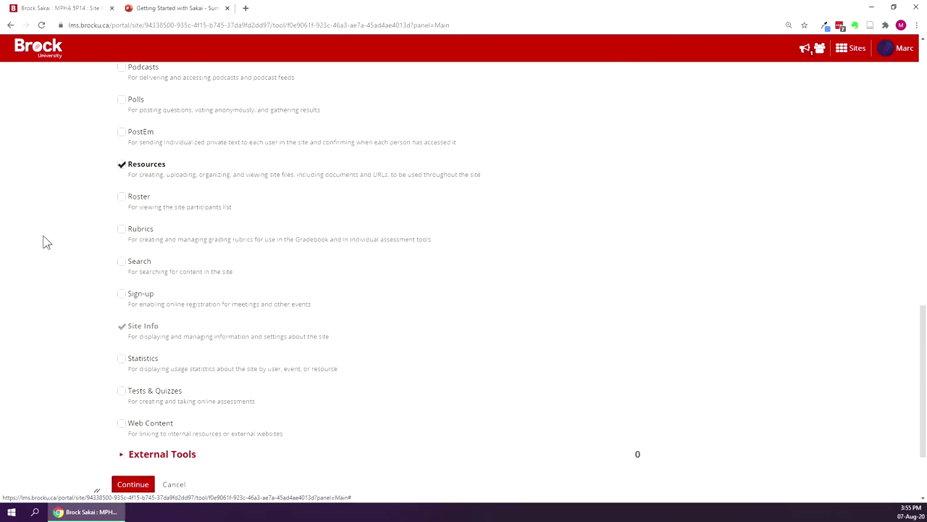
{"action": "scroll", "coordinate": [44, 241], "scroll_direction": "down", "scroll_amount": 3}
{"action": "left_click", "coordinate": [135, 373]}
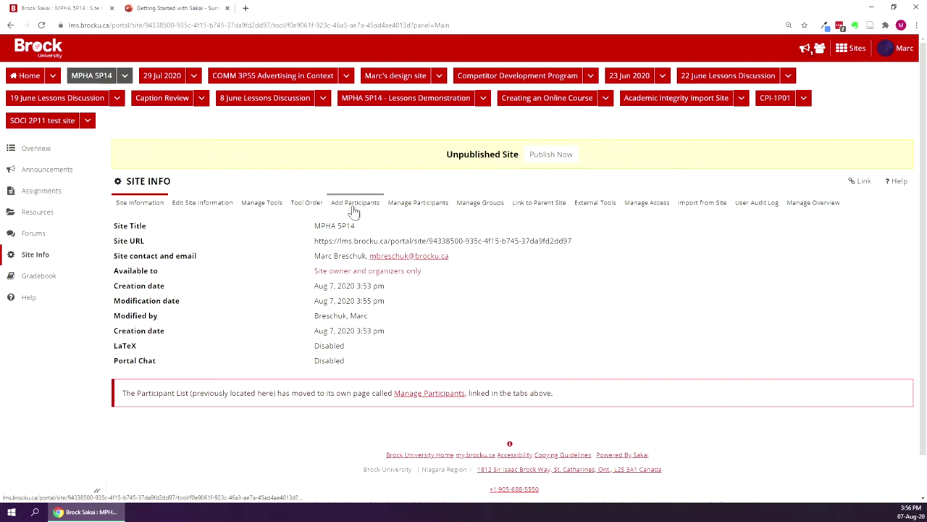
List three usernames one per line: the instructor's second username, testuser1 and testuser2.
{"action": "left_click", "coordinate": [354, 208]}
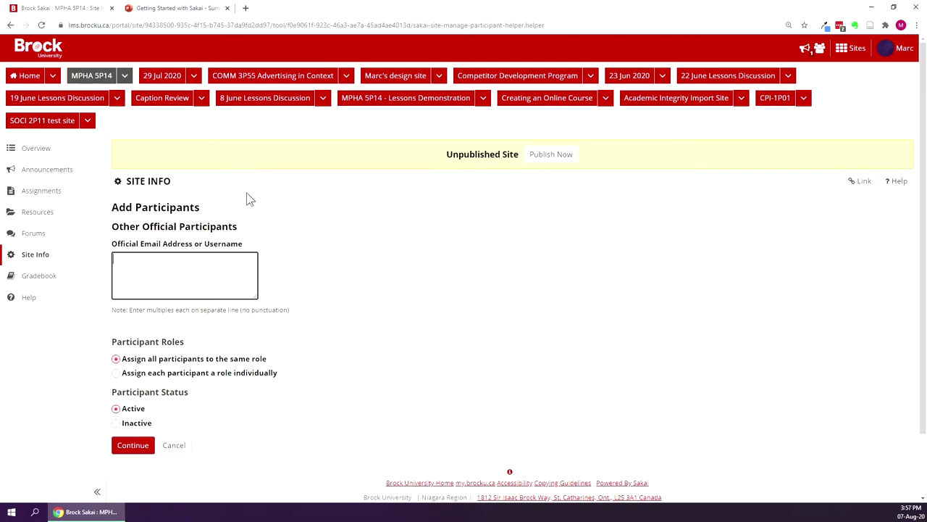
{"action": "key", "text": "Return"}
{"action": "type", "text": "testuser1"}
{"action": "double_click", "coordinate": [129, 270]}
{"action": "key", "text": "ctrl+c"}
{"action": "key", "text": "End"}
{"action": "key", "text": "Return"}
{"action": "key", "text": "ctrl+v"}
{"action": "type", "text": "2"}
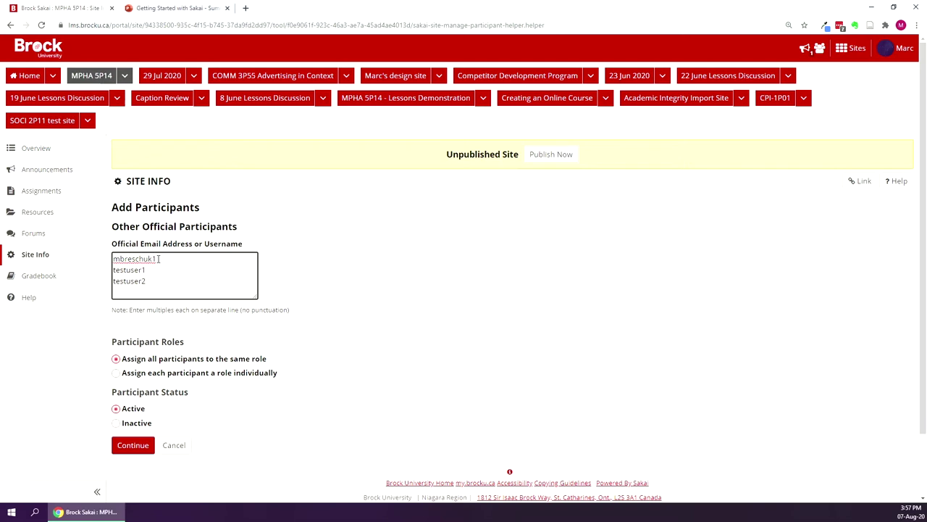
{"action": "left_click", "coordinate": [341, 269]}
Submit the list, fix the invalid instructor username's trailing digit, and resubmit.
{"action": "left_click", "coordinate": [172, 278]}
{"action": "scroll", "coordinate": [341, 290], "scroll_direction": "down", "scroll_amount": 1}
{"action": "left_click", "coordinate": [141, 376]}
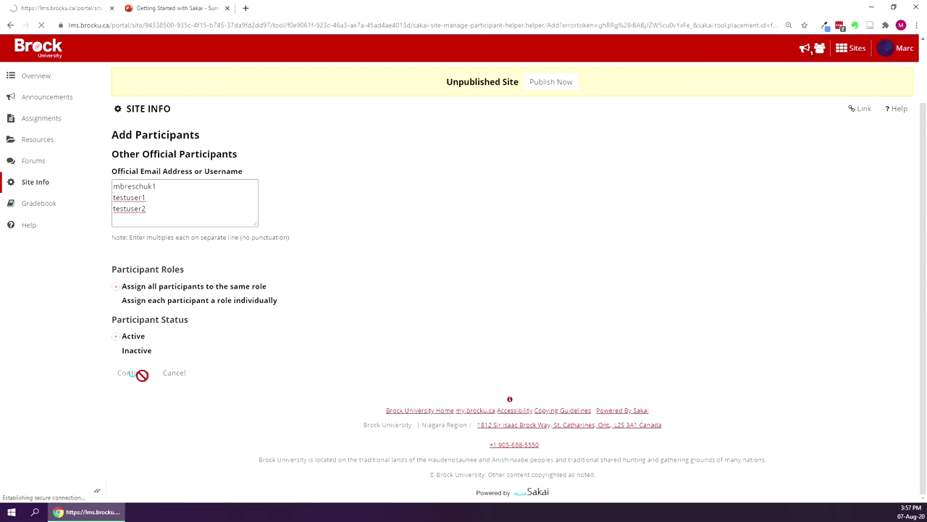
{"action": "left_click", "coordinate": [164, 298]}
{"action": "key", "text": "BackSpace"}
{"action": "type", "text": "2"}
{"action": "left_click", "coordinate": [366, 323]}
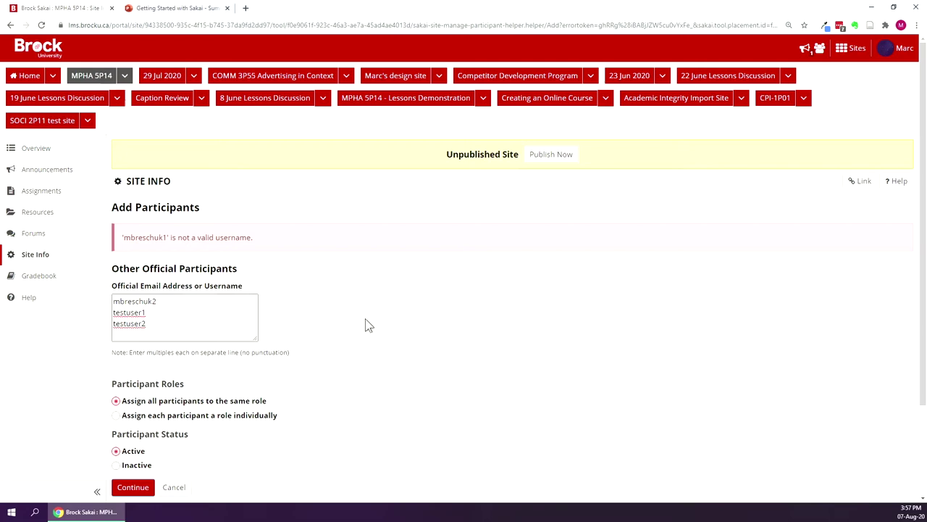
{"action": "scroll", "coordinate": [367, 325], "scroll_direction": "down", "scroll_amount": 1}
{"action": "left_click", "coordinate": [121, 416]}
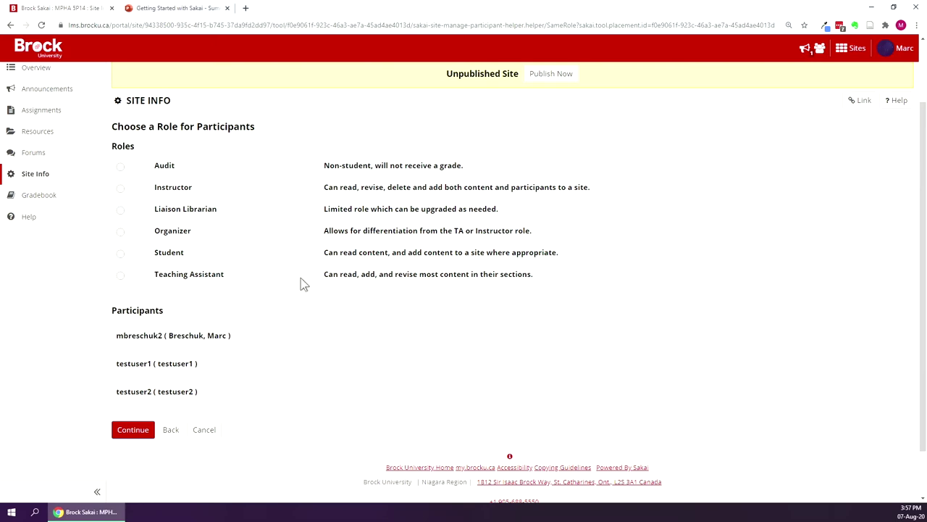
Assign the Student role to all three new participants and continue.
{"action": "scroll", "coordinate": [217, 318], "scroll_direction": "up", "scroll_amount": 2}
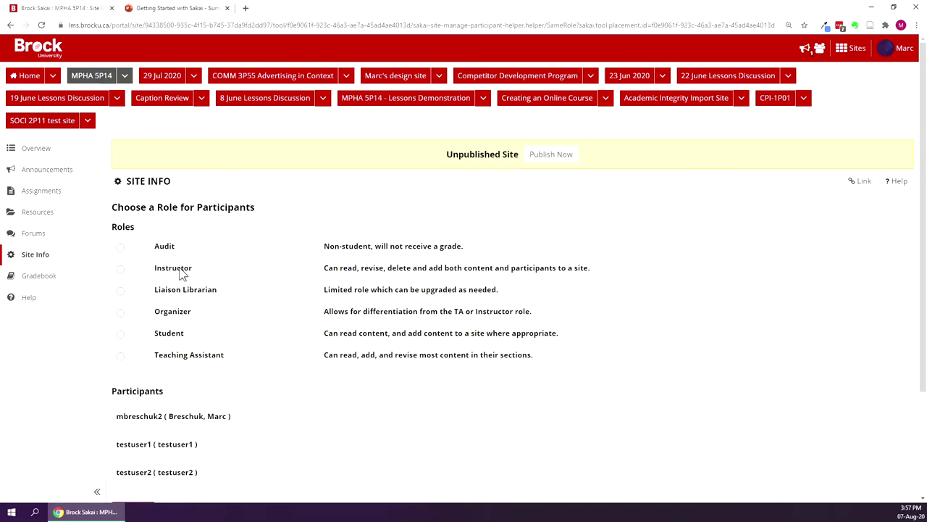
{"action": "scroll", "coordinate": [259, 362], "scroll_direction": "down", "scroll_amount": 2}
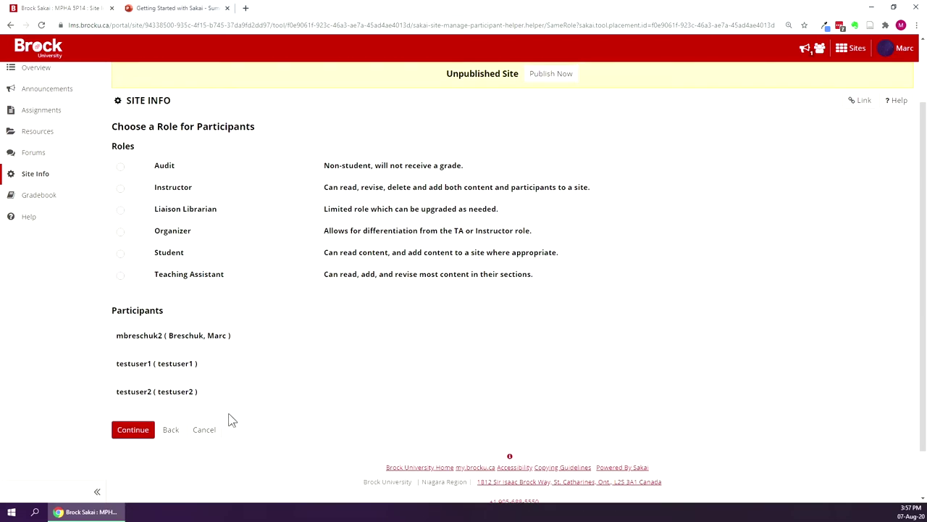
{"action": "scroll", "coordinate": [254, 275], "scroll_direction": "up", "scroll_amount": 2}
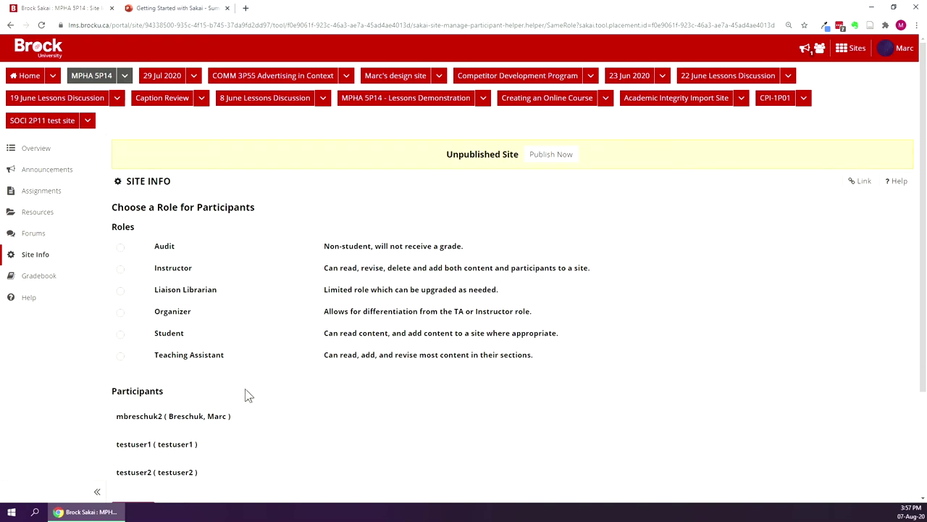
{"action": "left_click", "coordinate": [121, 335]}
{"action": "scroll", "coordinate": [235, 342], "scroll_direction": "down", "scroll_amount": 1}
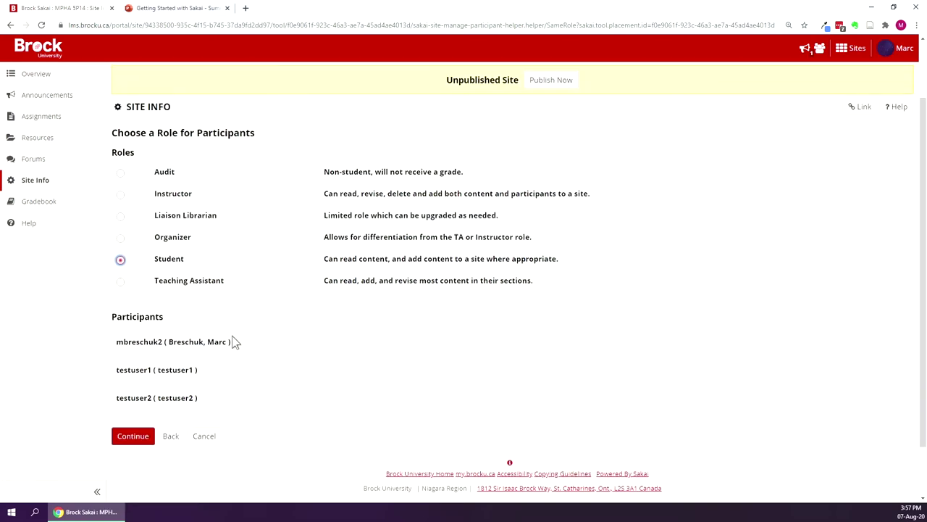
{"action": "left_click", "coordinate": [132, 437]}
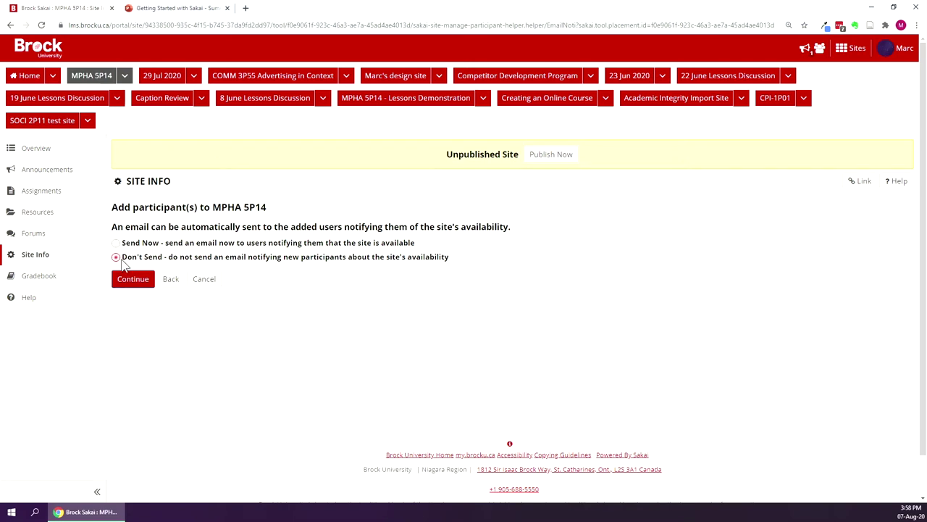
Keep Don't Send for the notification email and finish adding the three Students.
{"action": "left_click", "coordinate": [133, 287]}
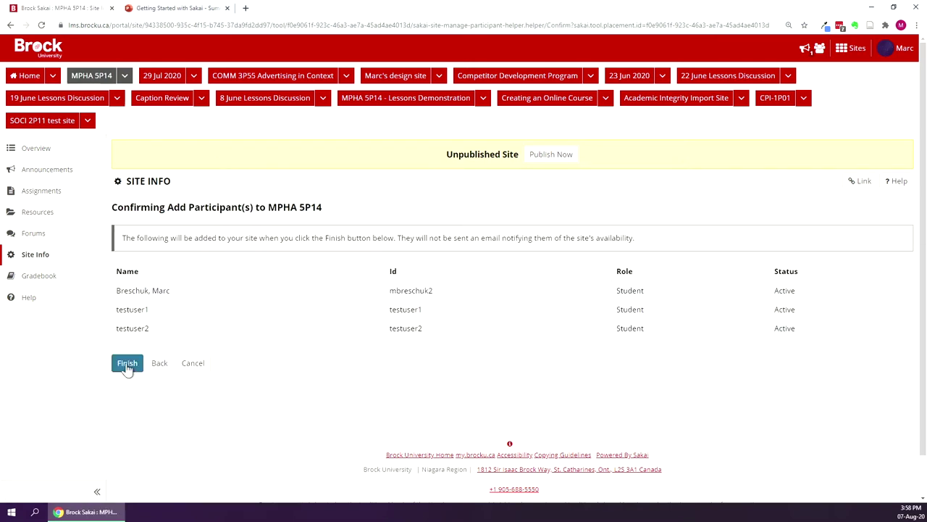
{"action": "left_click", "coordinate": [127, 364]}
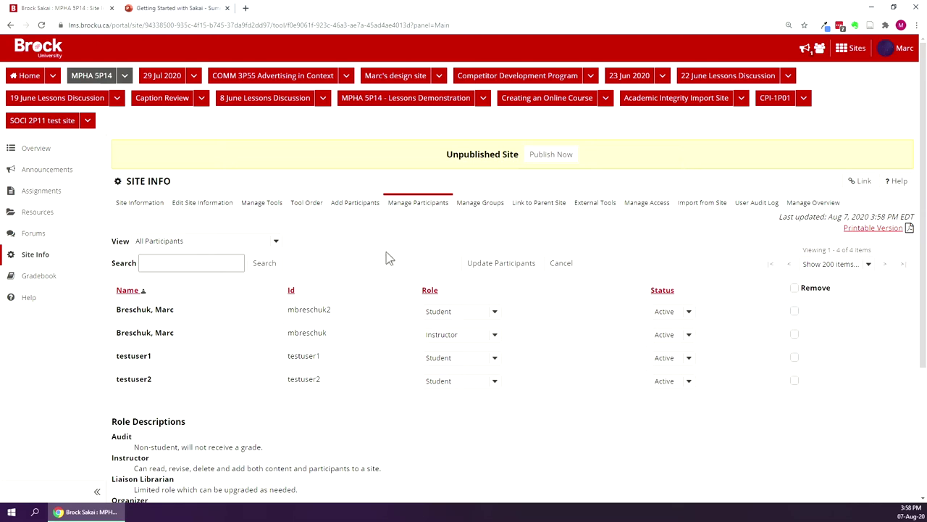
Leave the participant list and go back to the MPHA 5P14 Site Information page.
{"action": "scroll", "coordinate": [476, 383], "scroll_direction": "down", "scroll_amount": 1}
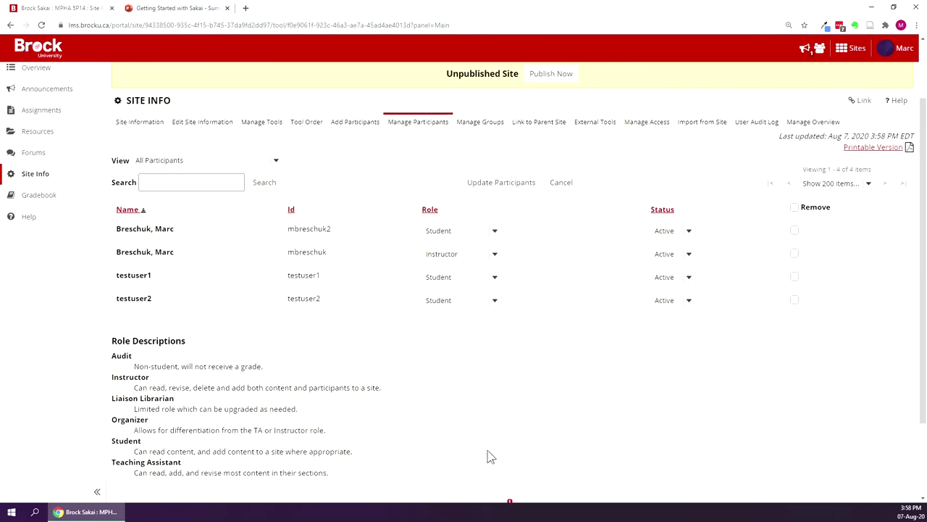
{"action": "scroll", "coordinate": [550, 478], "scroll_direction": "up", "scroll_amount": 1}
{"action": "scroll", "coordinate": [519, 505], "scroll_direction": "up", "scroll_amount": 1}
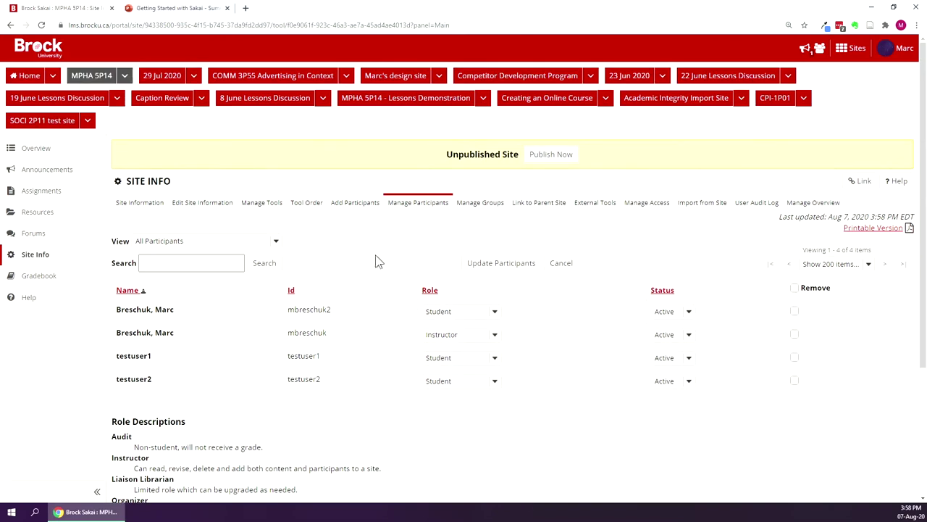
{"action": "left_click", "coordinate": [362, 202]}
{"action": "left_click", "coordinate": [138, 182]}
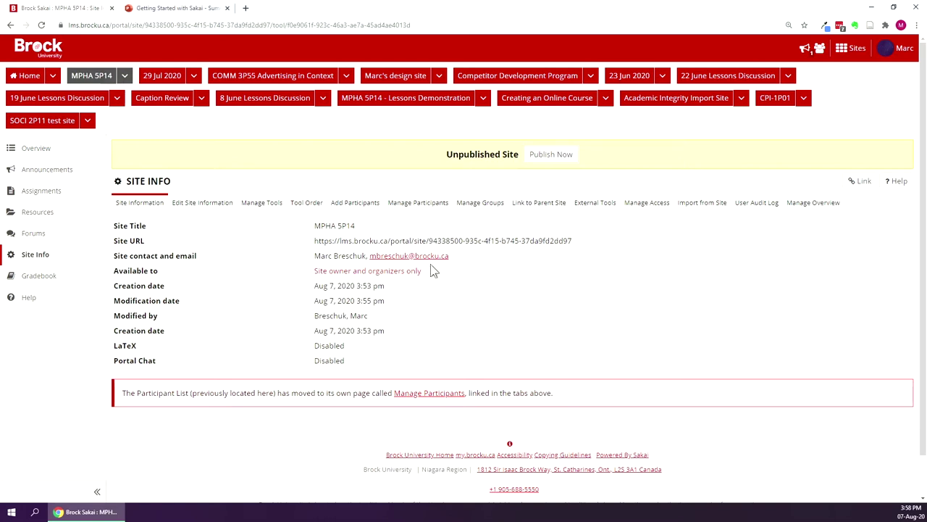
{"action": "left_click", "coordinate": [568, 160]}
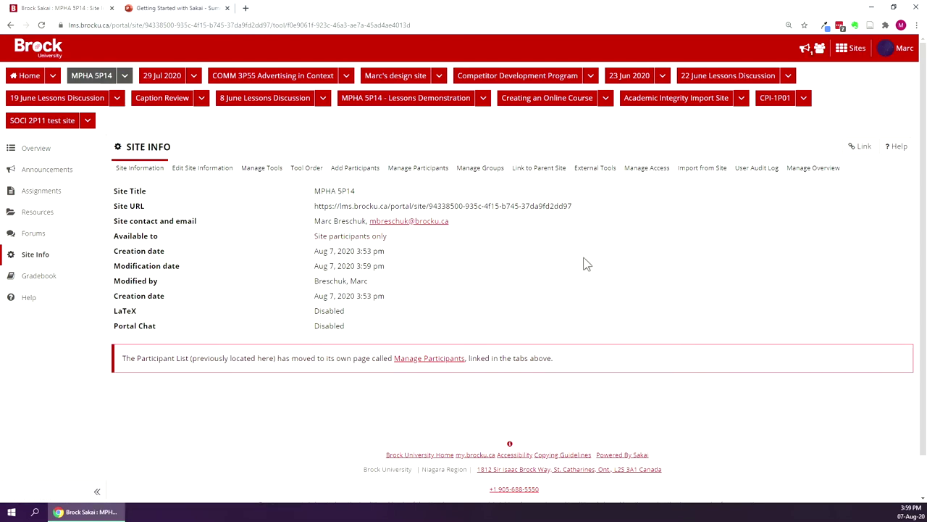
{"action": "left_click", "coordinate": [418, 168]}
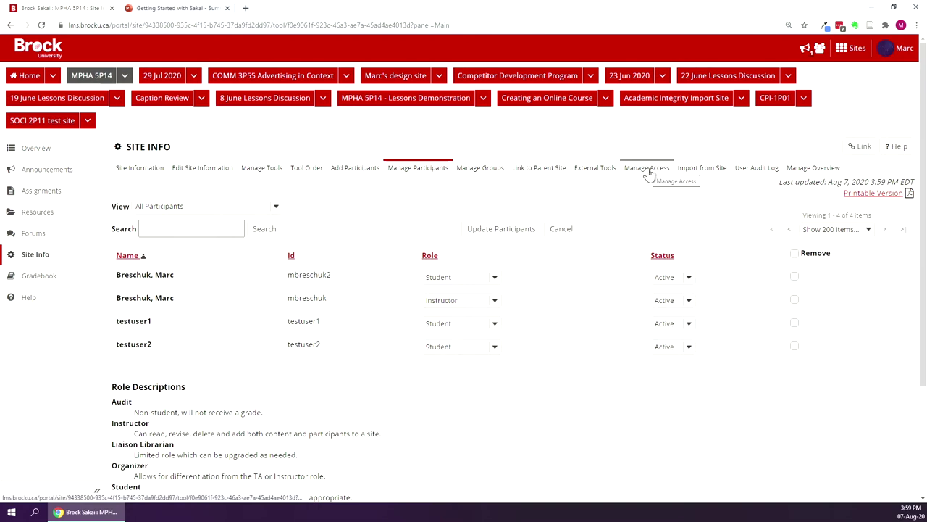
{"action": "left_click", "coordinate": [649, 171]}
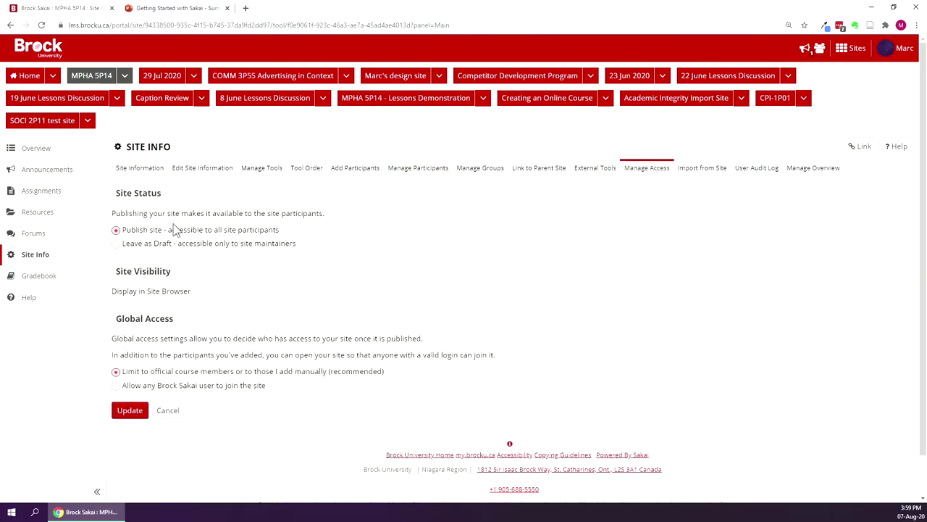
{"action": "left_click", "coordinate": [120, 247]}
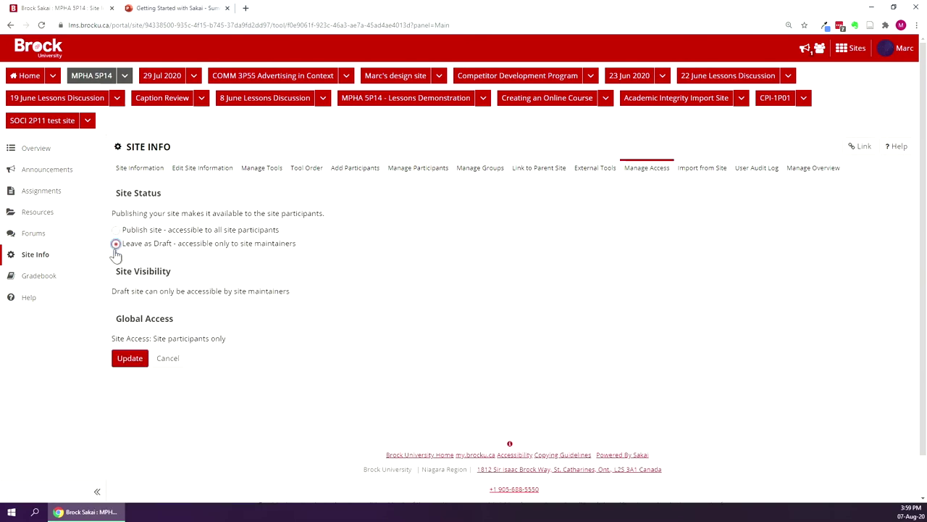
{"action": "left_click", "coordinate": [125, 360]}
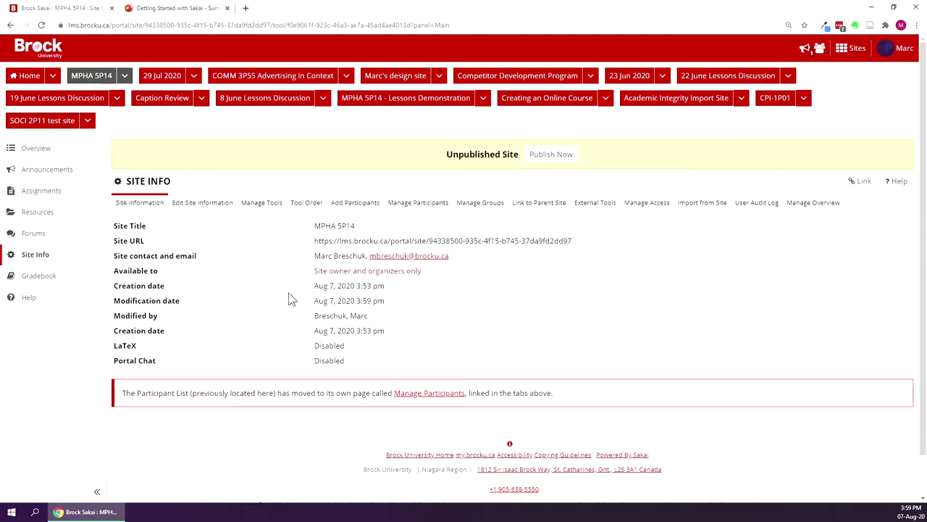
Draft a new announcement titled 'Welcome to MPHA 5P14' with the pasted two-paragraph body.
{"action": "left_click", "coordinate": [42, 171]}
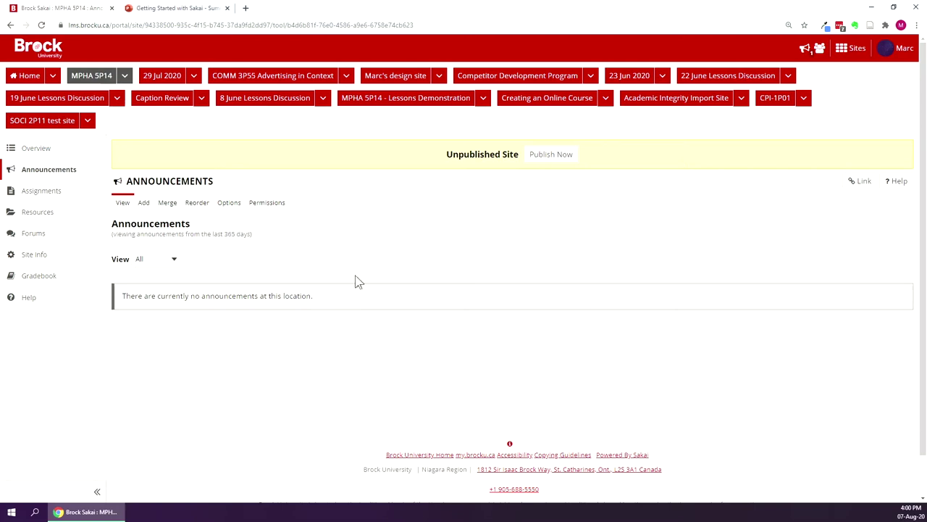
{"action": "left_click", "coordinate": [142, 204]}
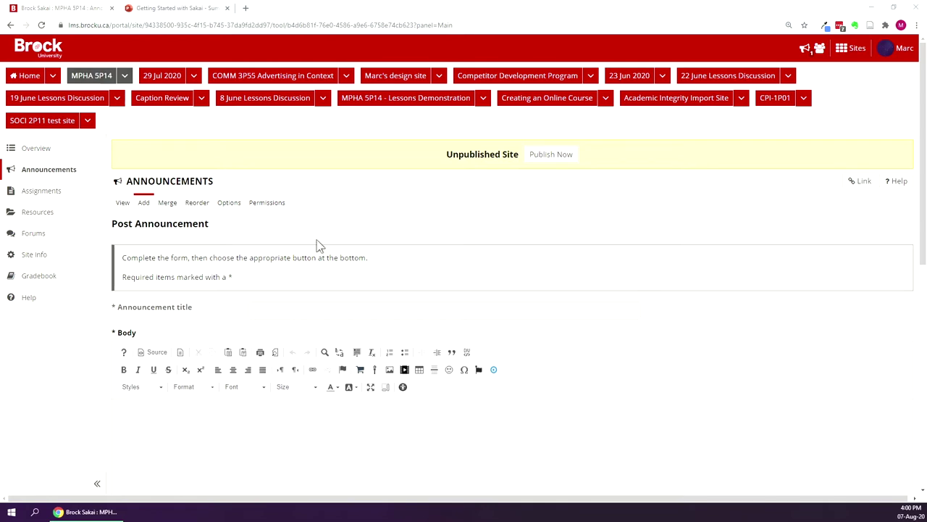
{"action": "left_click", "coordinate": [286, 310]}
{"action": "type", "text": "Welcome to MPHA 5P14"}
{"action": "scroll", "coordinate": [553, 190], "scroll_direction": "down", "scroll_amount": 1}
{"action": "left_click", "coordinate": [408, 363]}
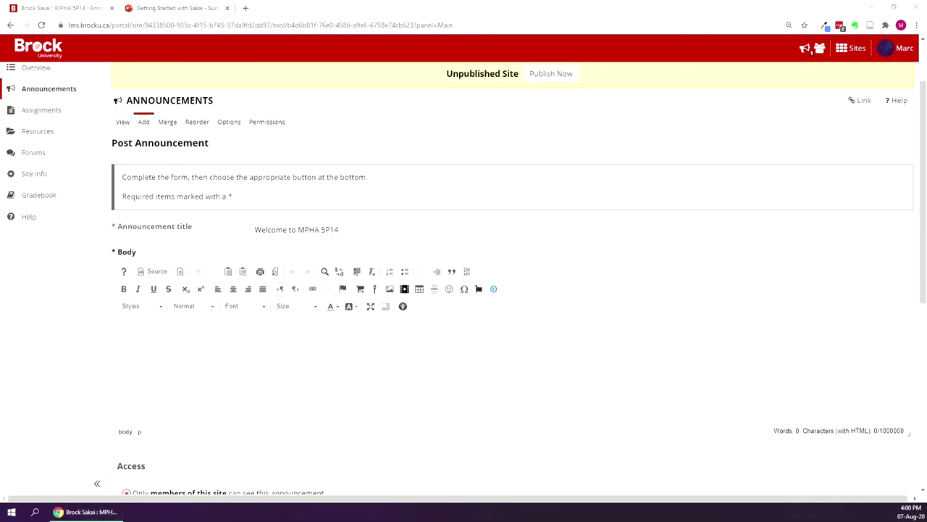
{"action": "type", "text": "It's officially the first day of this course and many of you are well on your way! I'm pleased to see that everyone has logged in and accessed the site. Please don't hesitate to reach out if you have any questions, comments, or concerns."}
Set the announcement's email notification to 'High - All participants'.
{"action": "scroll", "coordinate": [518, 272], "scroll_direction": "down", "scroll_amount": 1}
{"action": "scroll", "coordinate": [519, 271], "scroll_direction": "down", "scroll_amount": 1}
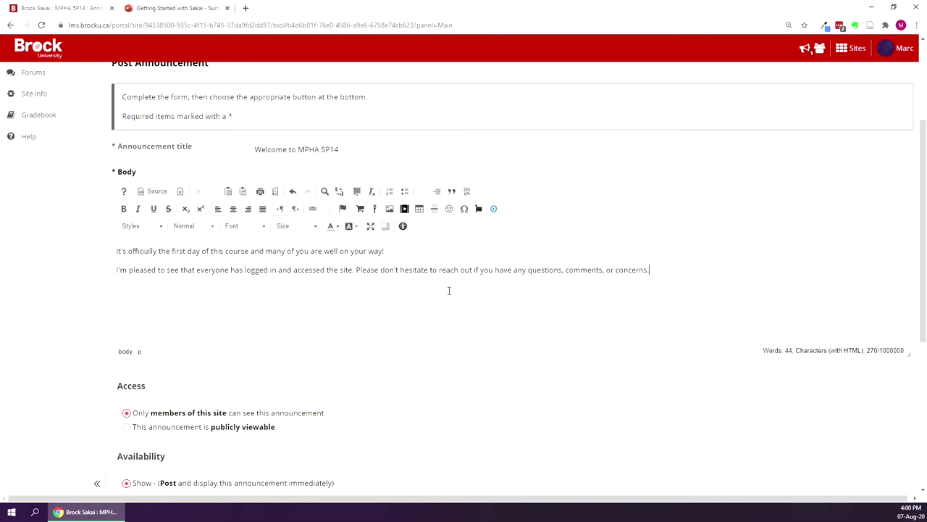
{"action": "scroll", "coordinate": [418, 302], "scroll_direction": "down", "scroll_amount": 3}
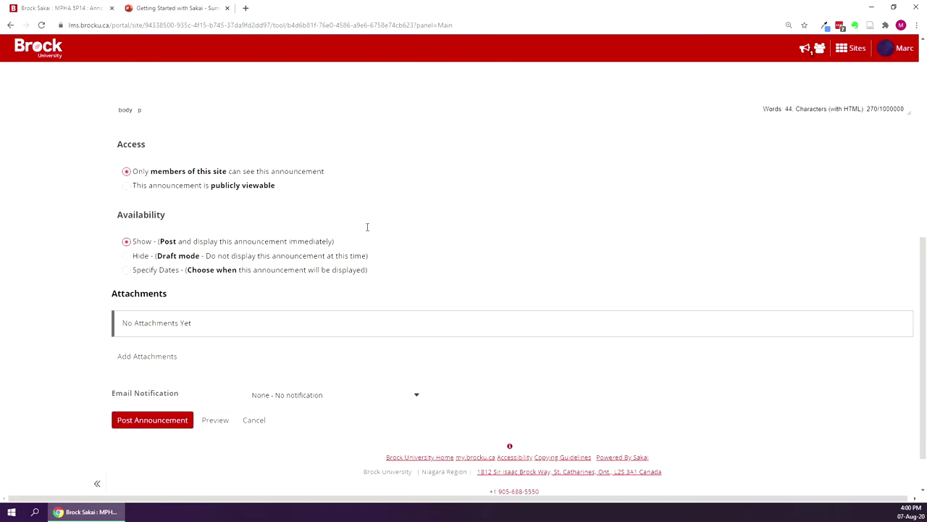
{"action": "scroll", "coordinate": [346, 194], "scroll_direction": "down", "scroll_amount": 1}
{"action": "left_click", "coordinate": [417, 339]}
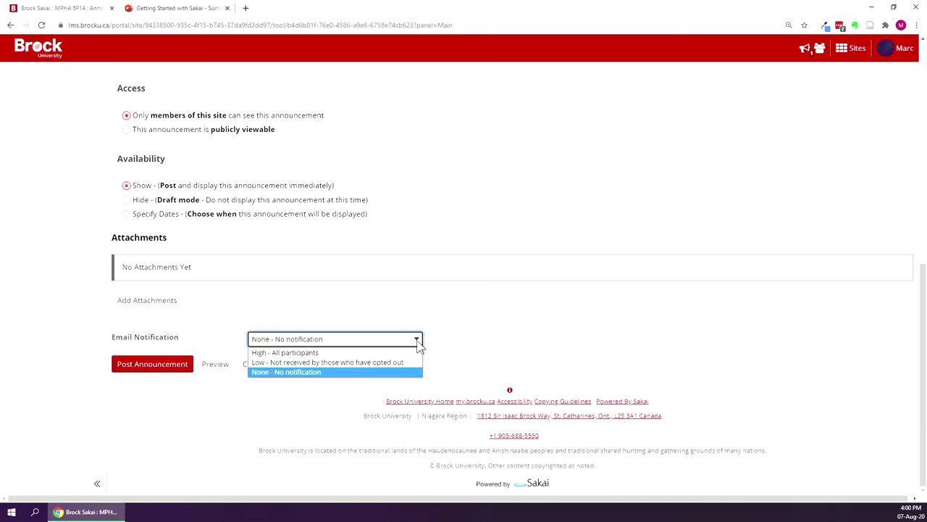
{"action": "left_click", "coordinate": [346, 353]}
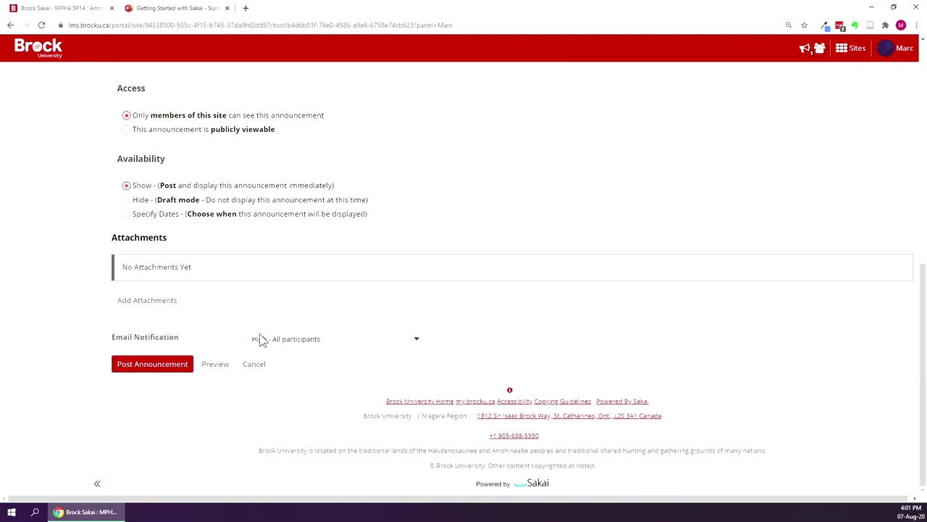
Post the Welcome to MPHA 5P14 announcement, then open the still-empty site Gradebook.
{"action": "left_click", "coordinate": [139, 364]}
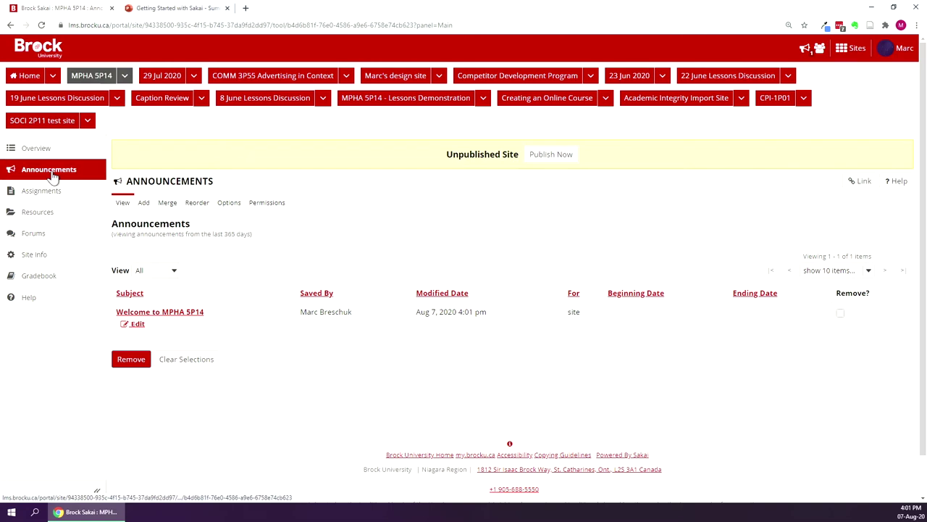
{"action": "left_click", "coordinate": [45, 150]}
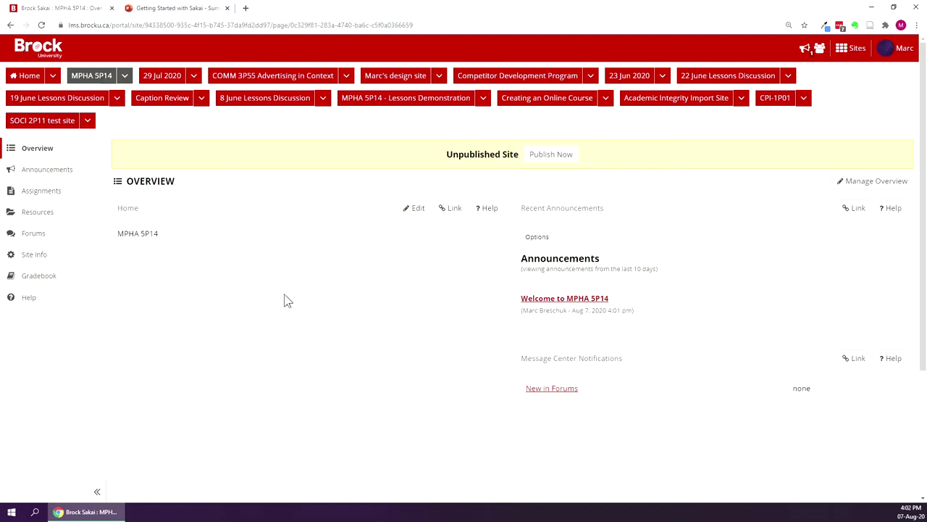
{"action": "left_click", "coordinate": [77, 280]}
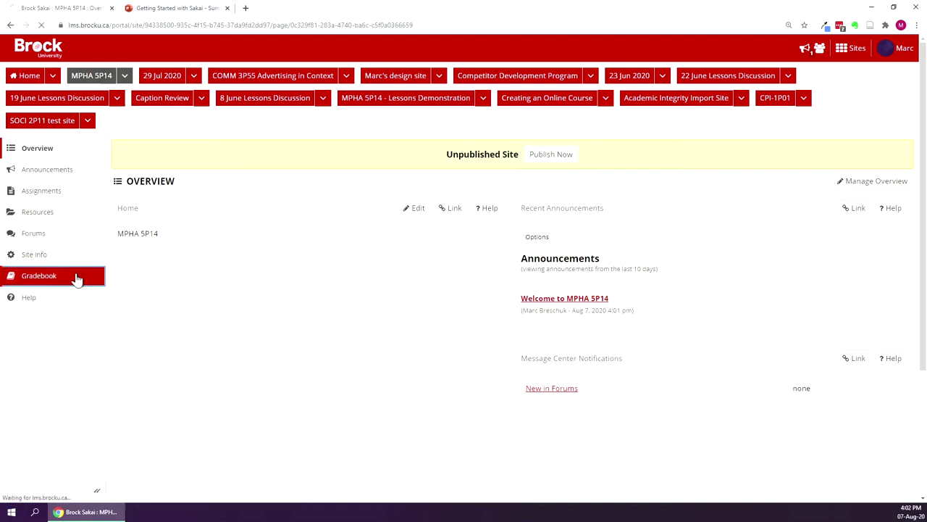
Go to Resources and show the add options for the MPHA 5P14 Resources folder.
{"action": "left_click", "coordinate": [61, 210]}
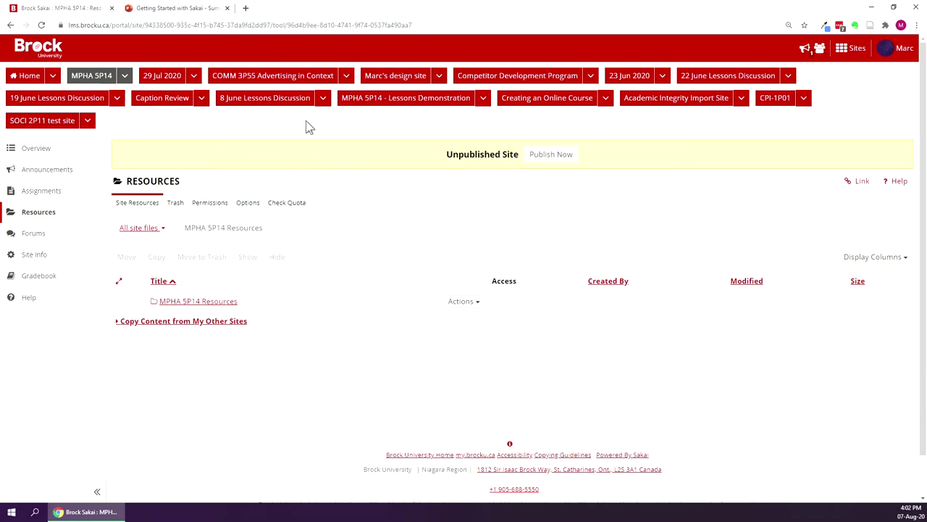
{"action": "left_click", "coordinate": [463, 301]}
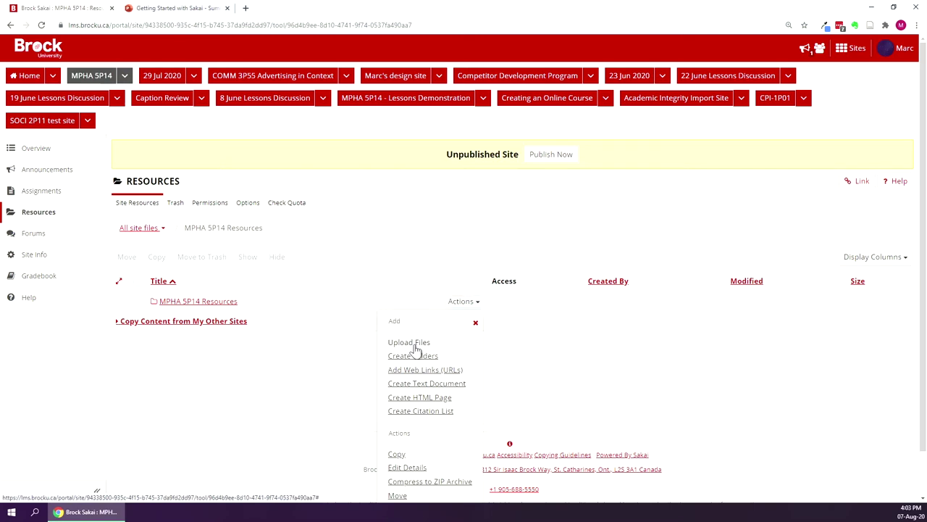
Upload CourseOutline_MPHA5P14_2020.pdf from the computer into the MPHA 5P14 Resources folder.
{"action": "left_click", "coordinate": [415, 345]}
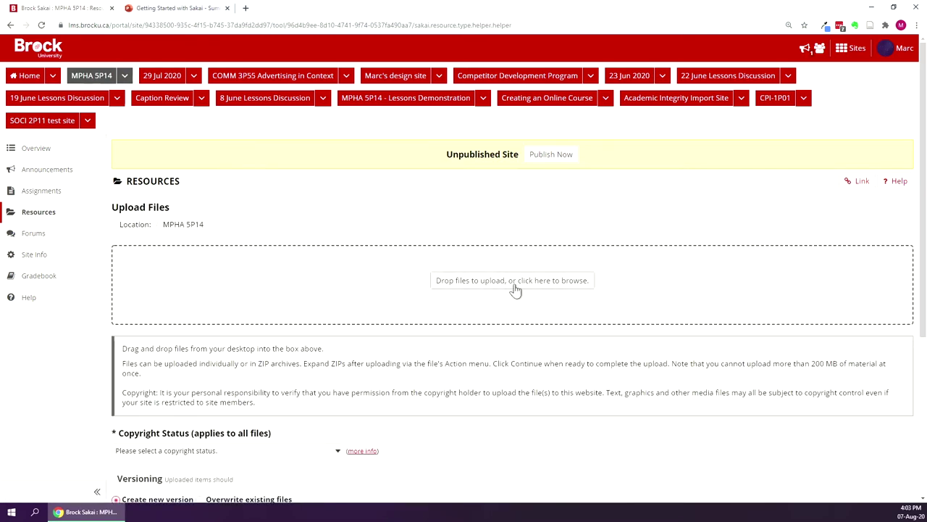
{"action": "left_click", "coordinate": [492, 285]}
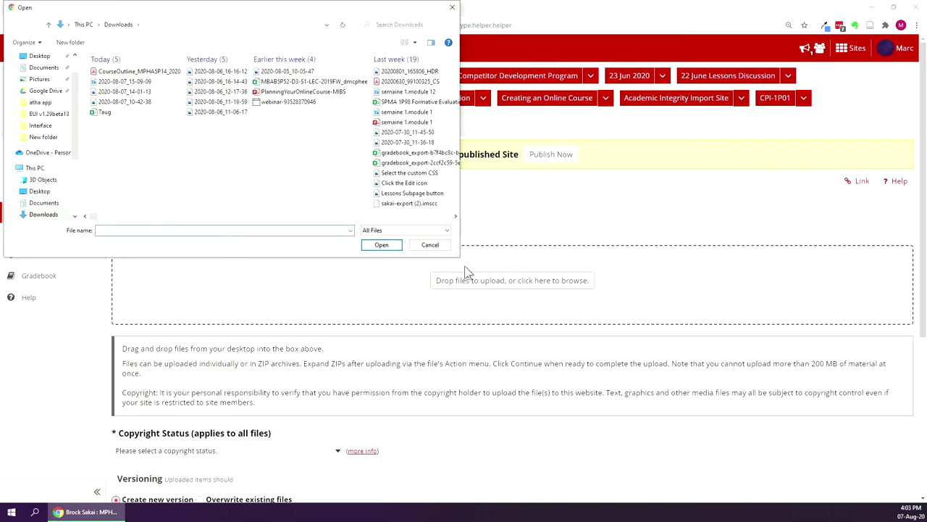
{"action": "double_click", "coordinate": [139, 72]}
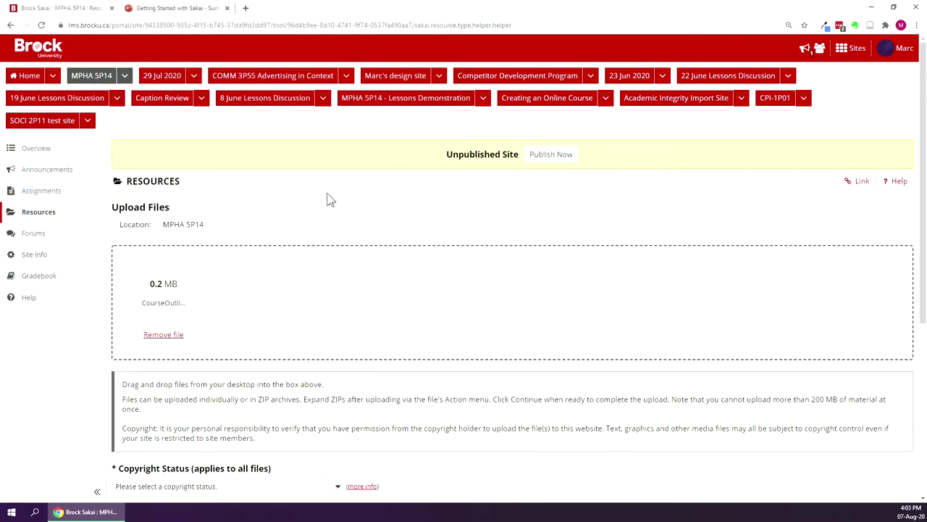
{"action": "scroll", "coordinate": [327, 192], "scroll_direction": "down", "scroll_amount": 1}
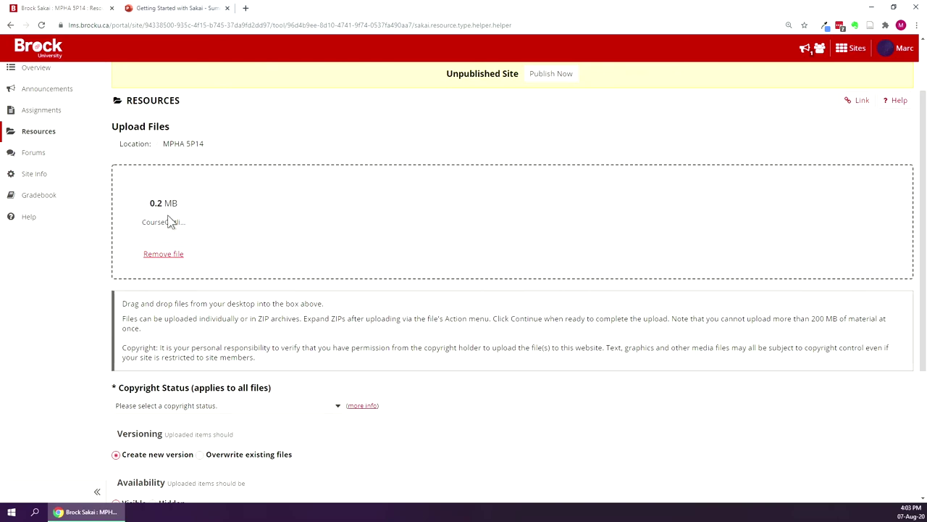
{"action": "scroll", "coordinate": [434, 202], "scroll_direction": "down", "scroll_amount": 1}
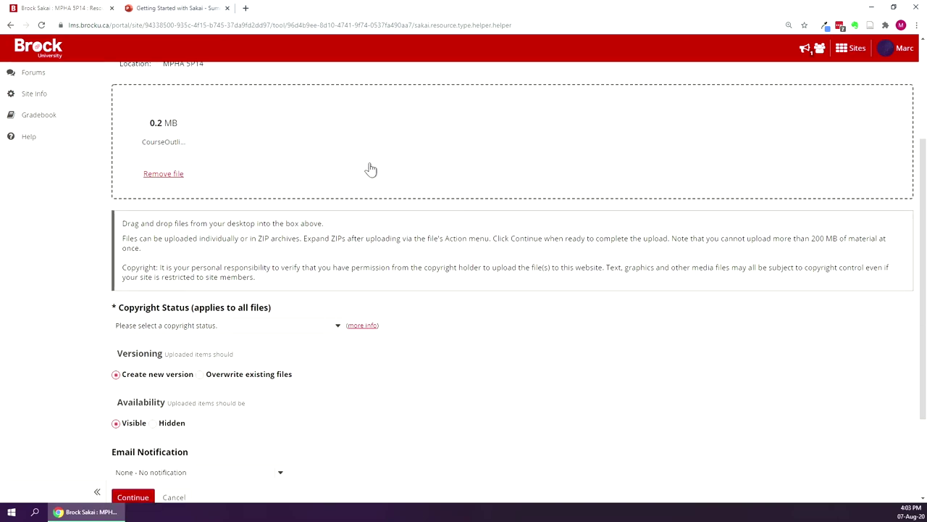
{"action": "scroll", "coordinate": [372, 170], "scroll_direction": "down", "scroll_amount": 2}
{"action": "scroll", "coordinate": [296, 377], "scroll_direction": "up", "scroll_amount": 2}
{"action": "scroll", "coordinate": [297, 321], "scroll_direction": "down", "scroll_amount": 2}
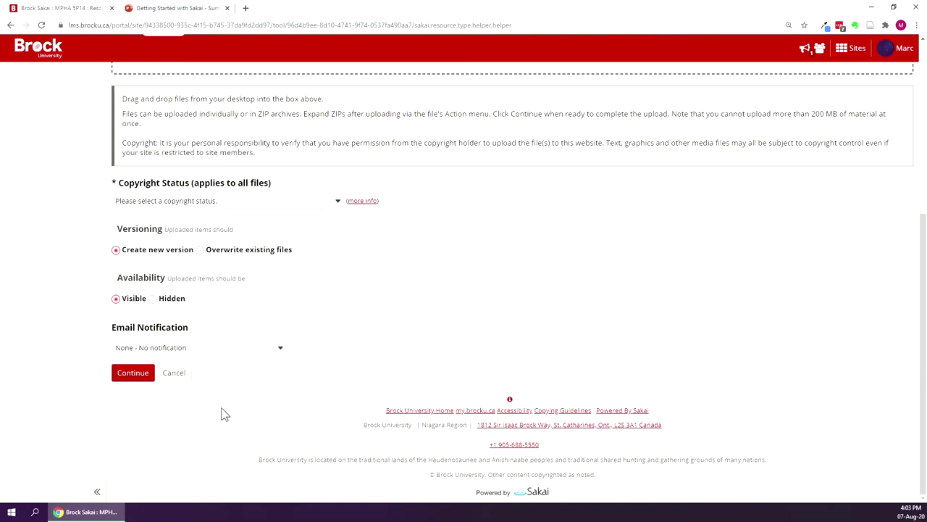
{"action": "left_click", "coordinate": [131, 374]}
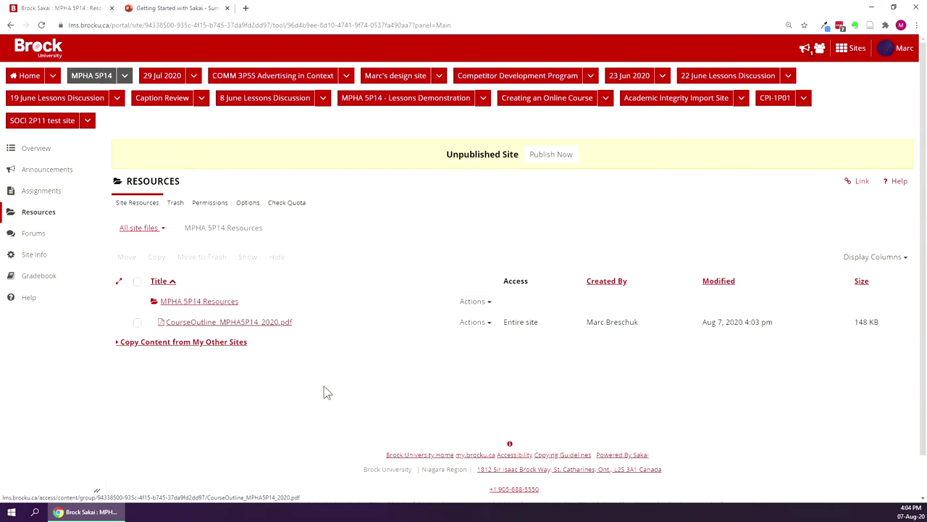
Make the outline PDF a 'Course Outline' web content page, view it, then return to Overview.
{"action": "left_click", "coordinate": [488, 330]}
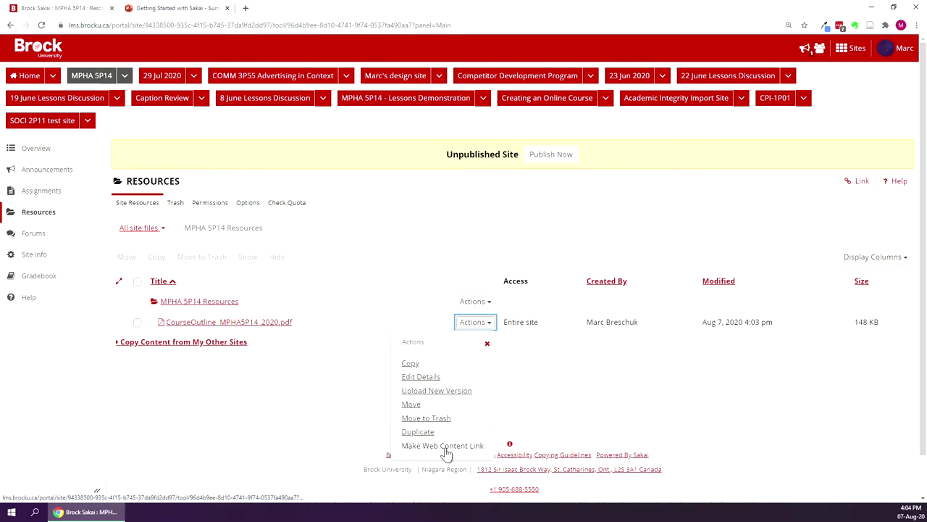
{"action": "left_click", "coordinate": [443, 446]}
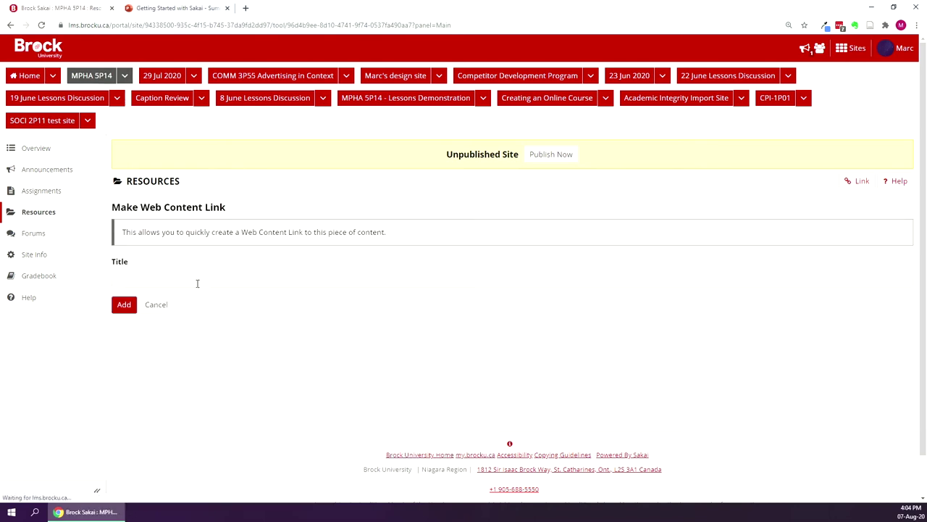
{"action": "type", "text": "Course Outline"}
{"action": "left_click", "coordinate": [124, 304]}
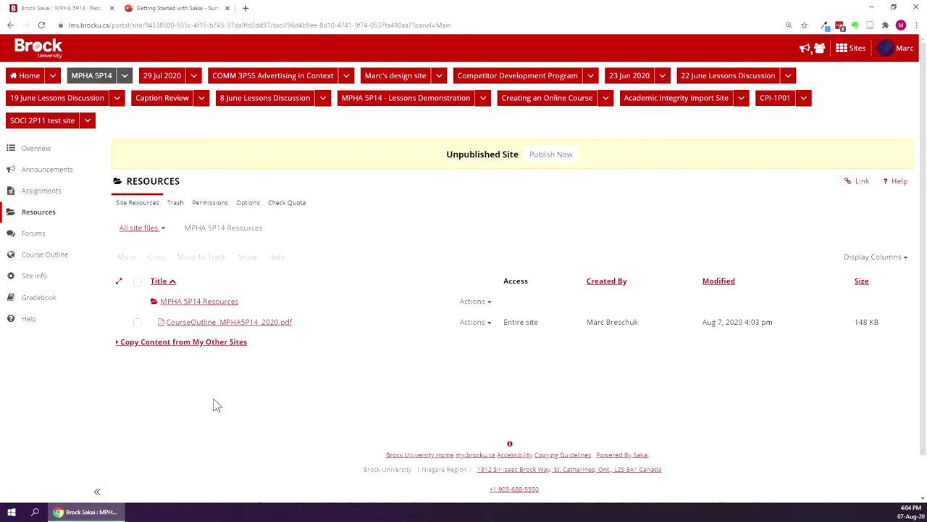
{"action": "left_click", "coordinate": [38, 262]}
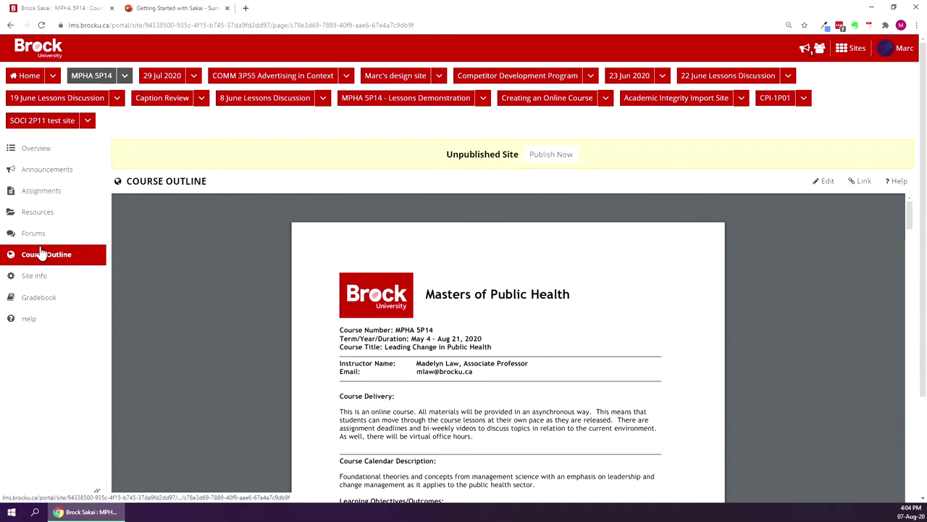
{"action": "left_click", "coordinate": [37, 149]}
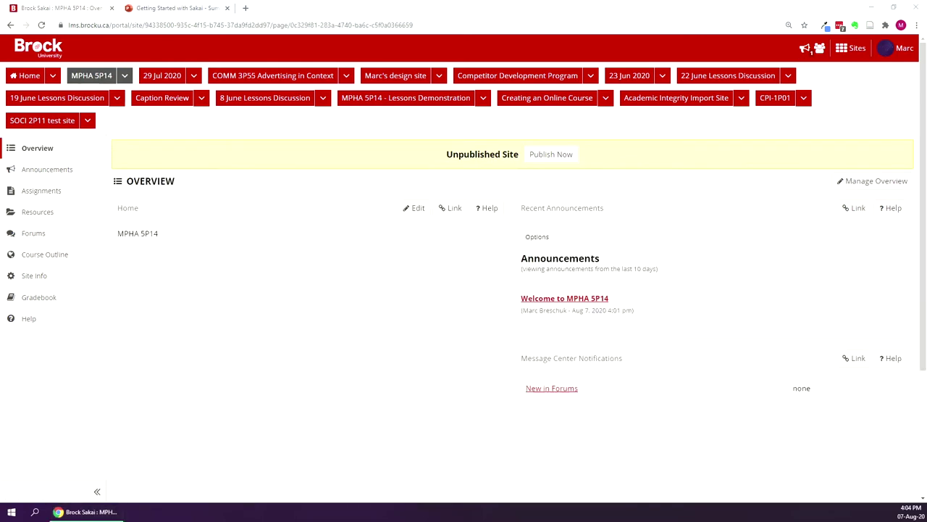
Create a folder named Readings in the MPHA 5P14 Resources folder.
{"action": "left_click", "coordinate": [53, 216]}
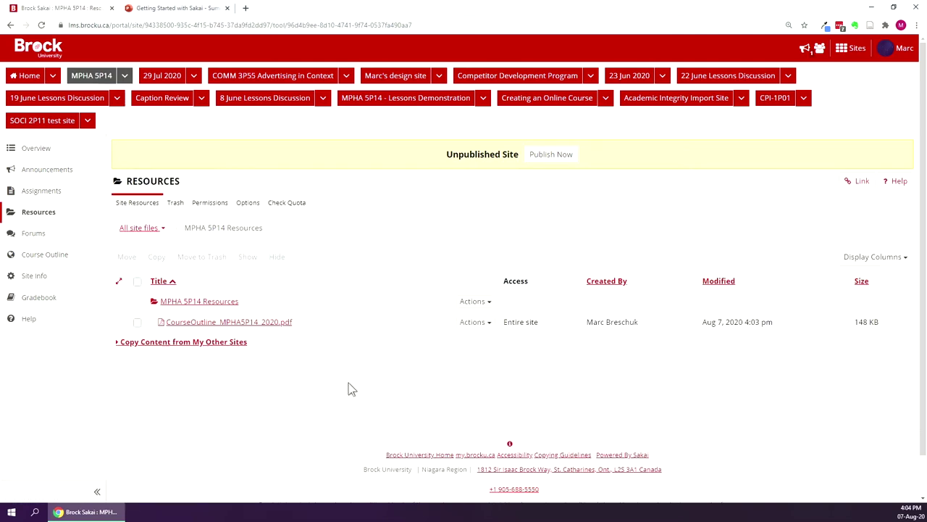
{"action": "left_click", "coordinate": [482, 302]}
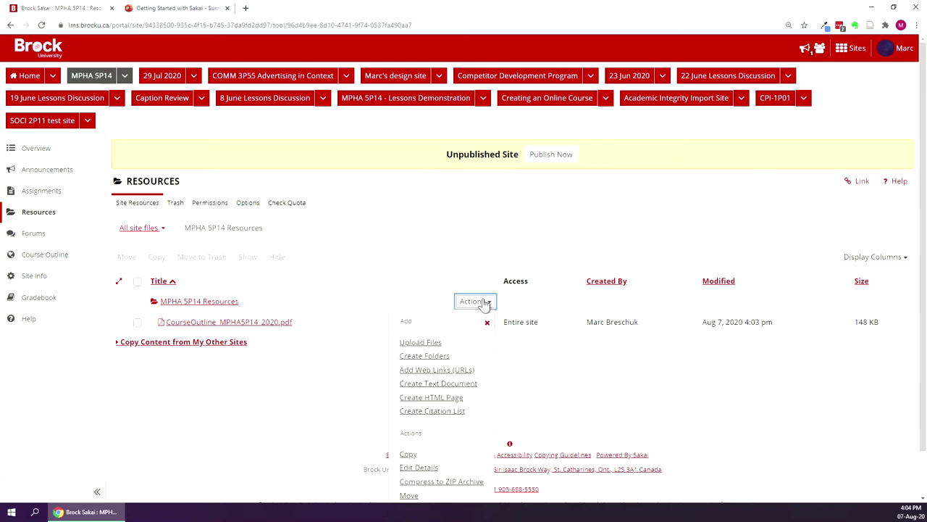
{"action": "left_click", "coordinate": [424, 356]}
{"action": "left_click", "coordinate": [295, 298]}
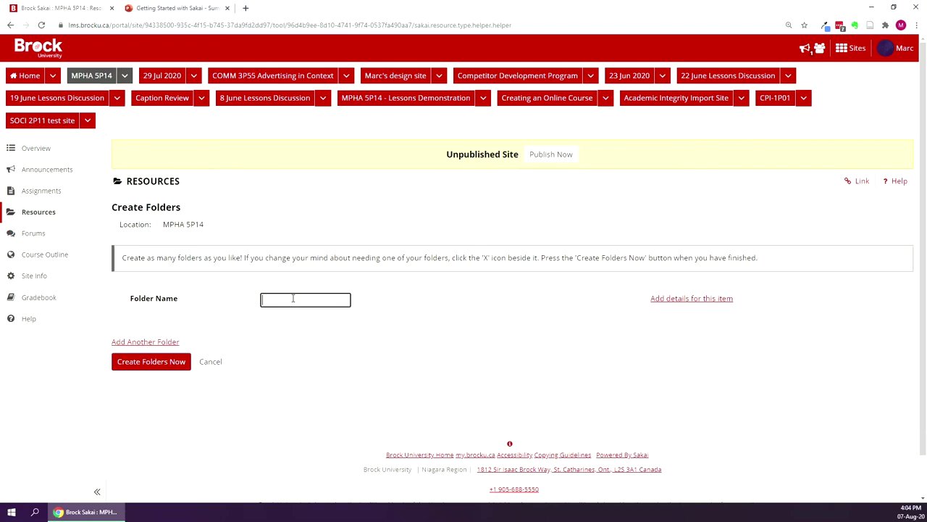
{"action": "type", "text": "Readings"}
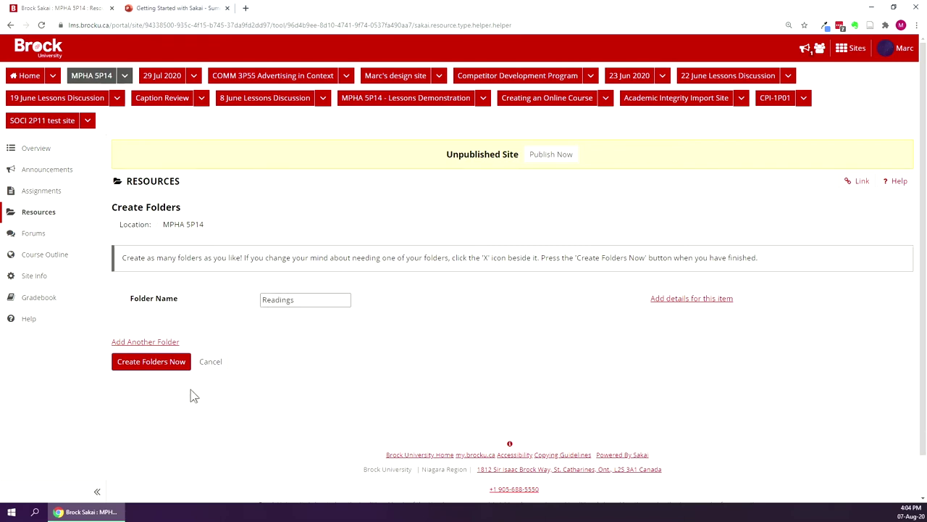
{"action": "left_click", "coordinate": [162, 367]}
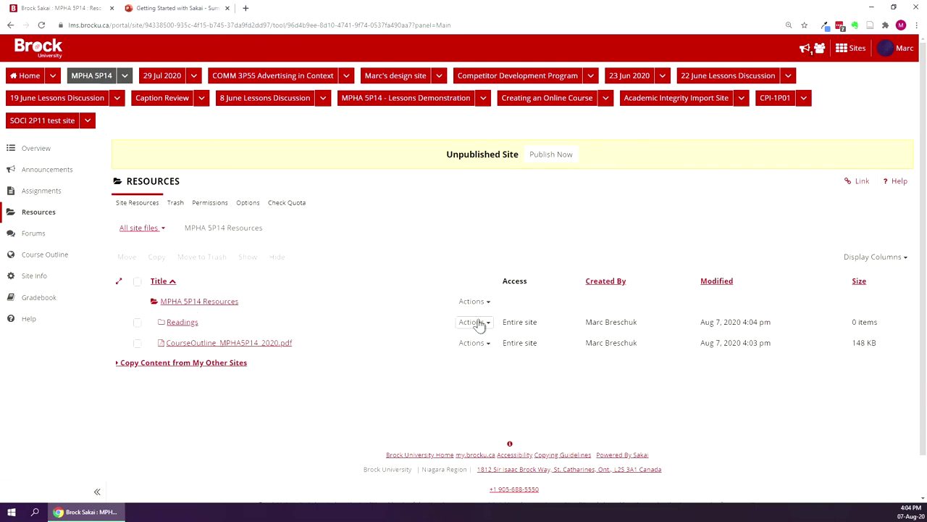
Open Readings, cancel an upload without adding files, go back up, and open the Gradebook.
{"action": "left_click", "coordinate": [182, 324]}
{"action": "left_click", "coordinate": [372, 303]}
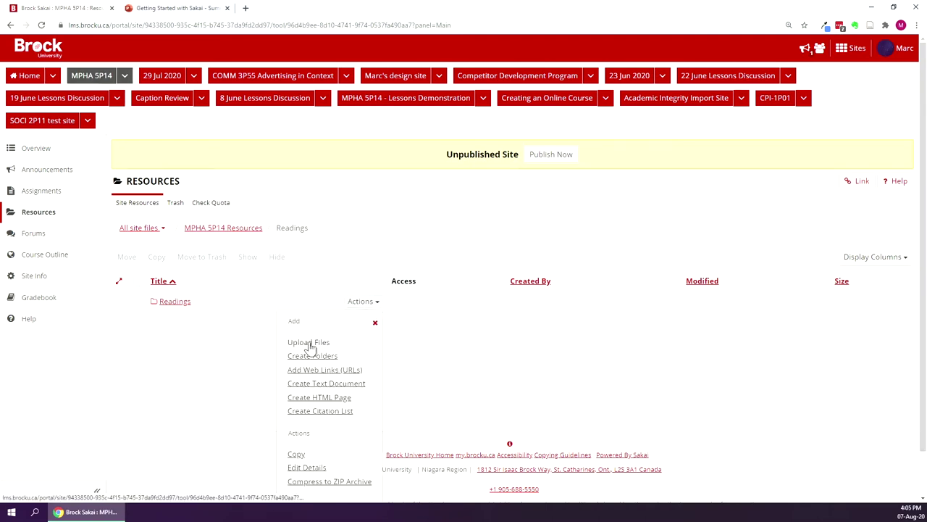
{"action": "left_click", "coordinate": [310, 343]}
{"action": "scroll", "coordinate": [311, 348], "scroll_direction": "down", "scroll_amount": 5}
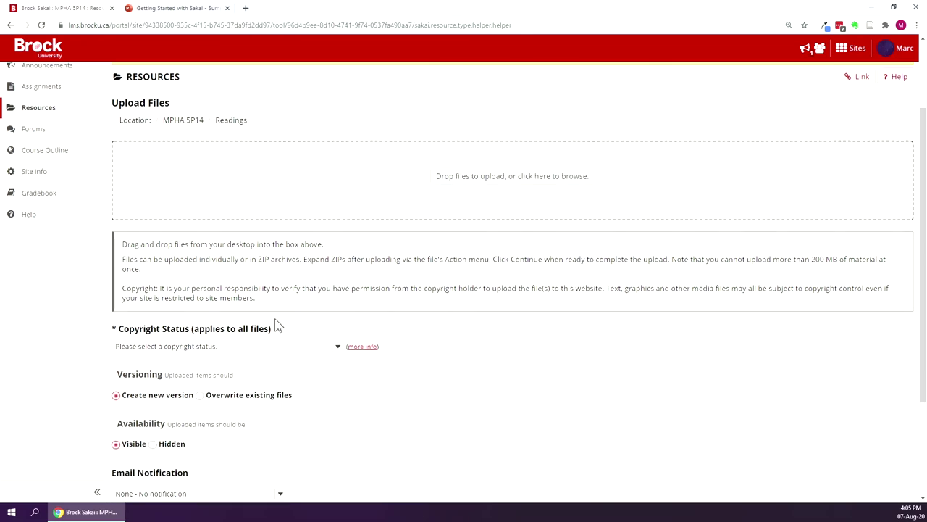
{"action": "left_click", "coordinate": [176, 373]}
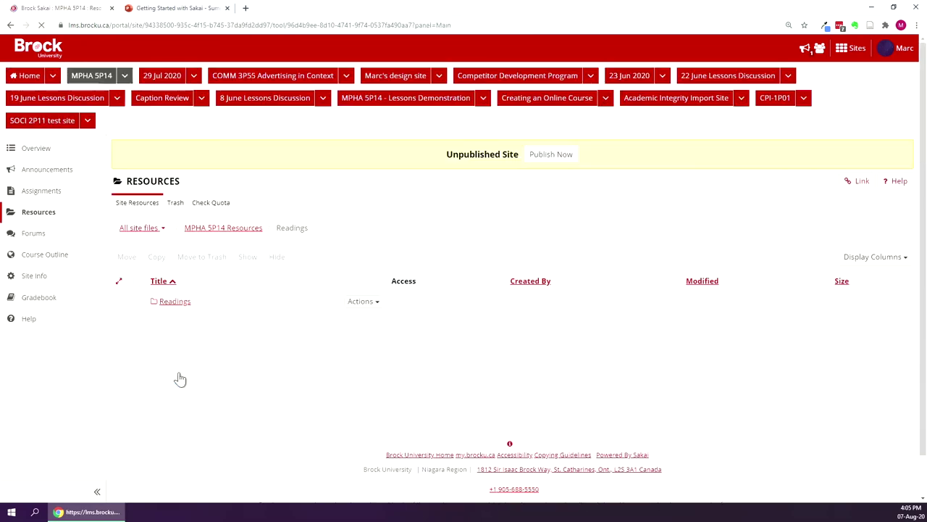
{"action": "left_click", "coordinate": [217, 229]}
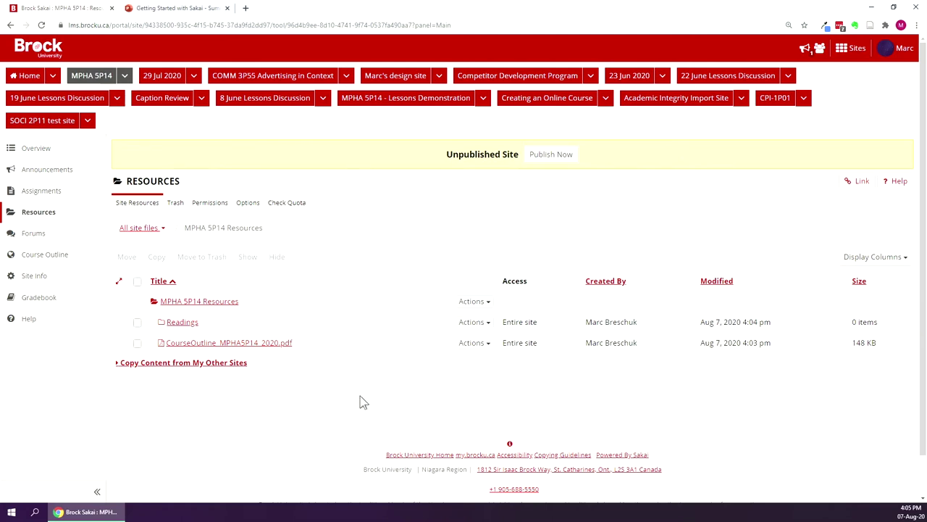
{"action": "left_click", "coordinate": [39, 297]}
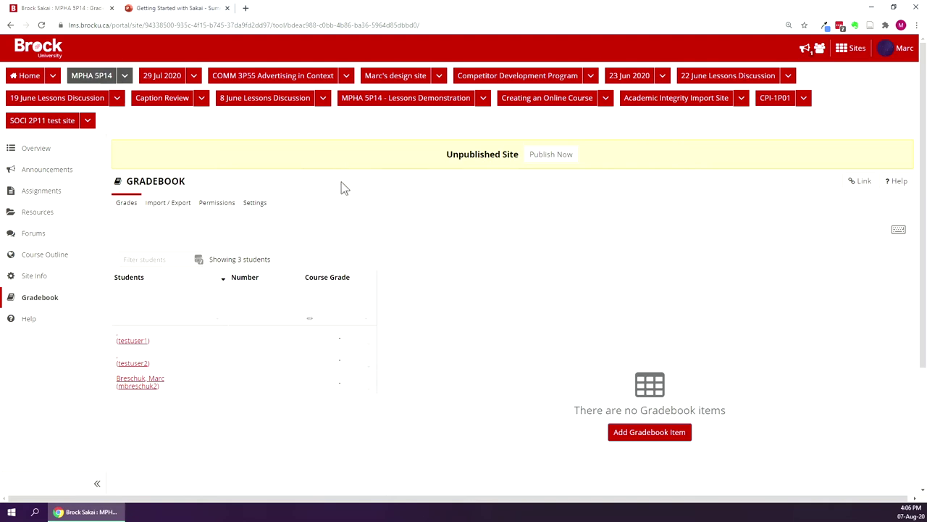
Open the Gradebook Settings page for the MPHA 5P14 site.
{"action": "left_click", "coordinate": [262, 204]}
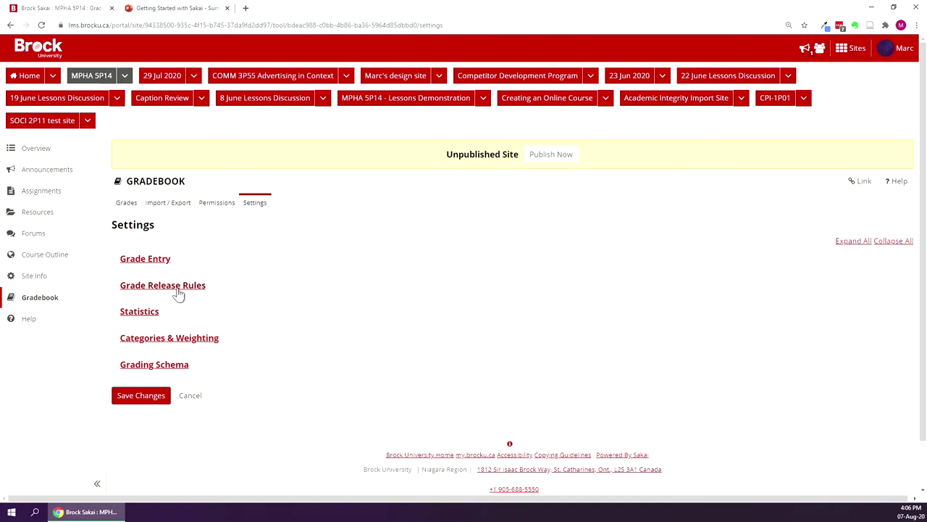
Enable the Categories & weighting option and paste 'Weekly quizzes' as the first category name.
{"action": "left_click", "coordinate": [187, 339]}
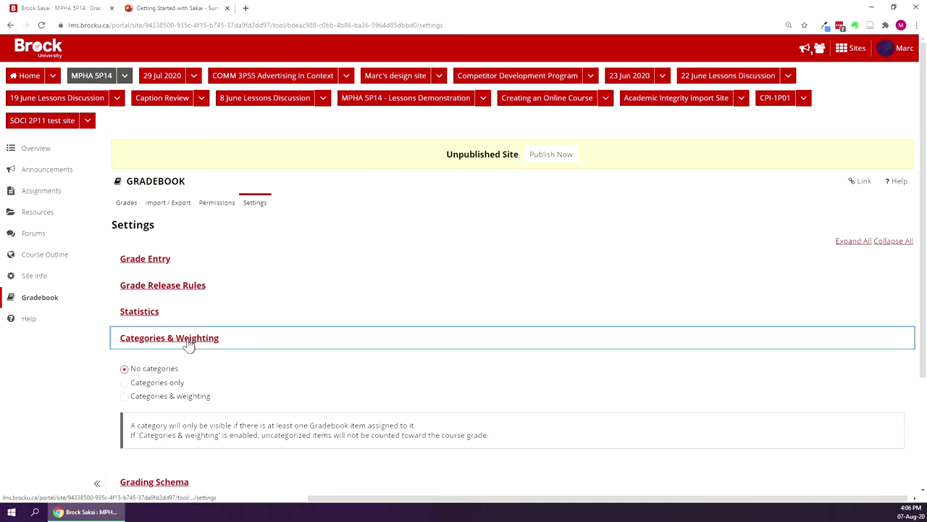
{"action": "scroll", "coordinate": [268, 246], "scroll_direction": "down", "scroll_amount": 1}
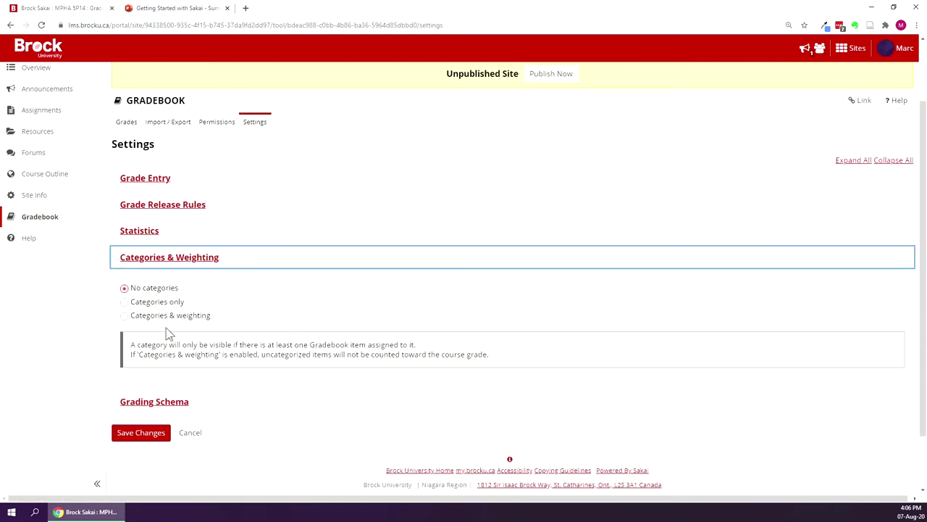
{"action": "left_click", "coordinate": [124, 317]}
{"action": "scroll", "coordinate": [123, 224], "scroll_direction": "down", "scroll_amount": 1}
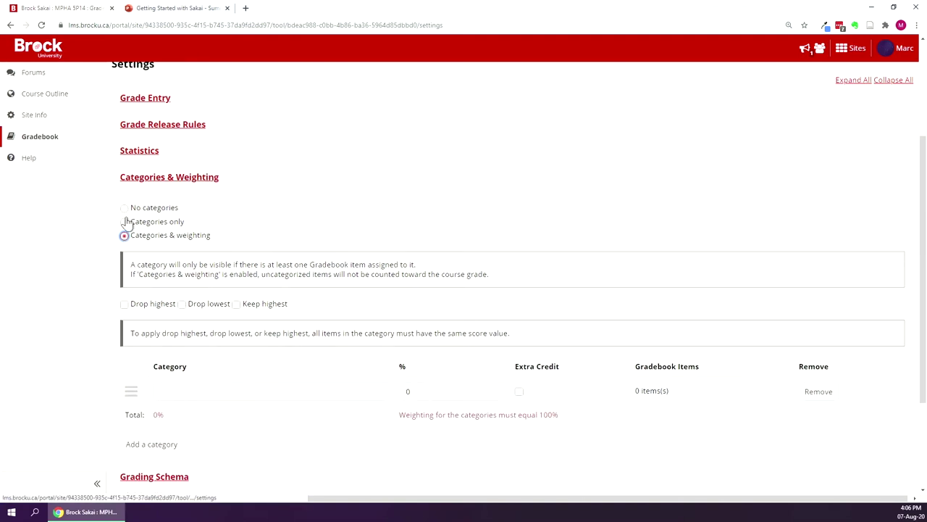
{"action": "left_click", "coordinate": [297, 394]}
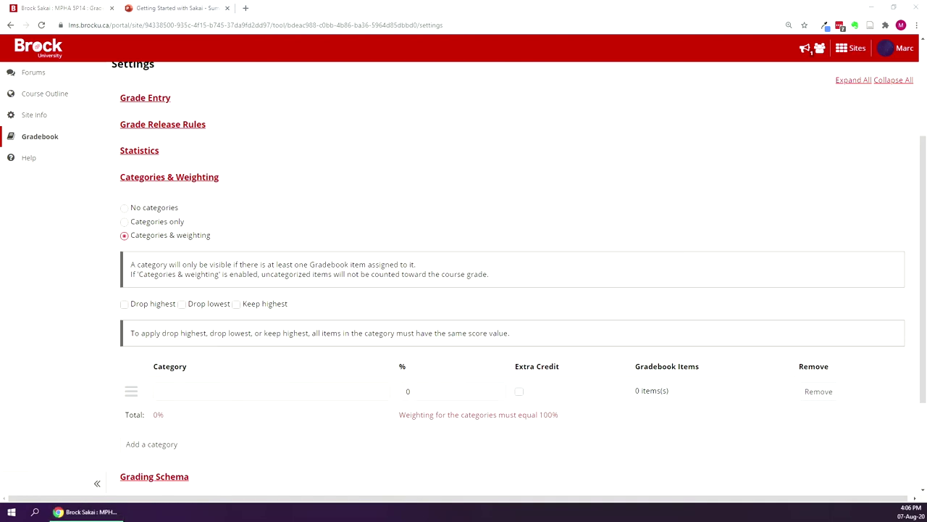
{"action": "left_click", "coordinate": [195, 390]}
{"action": "type", "text": "Weekly quizzes"}
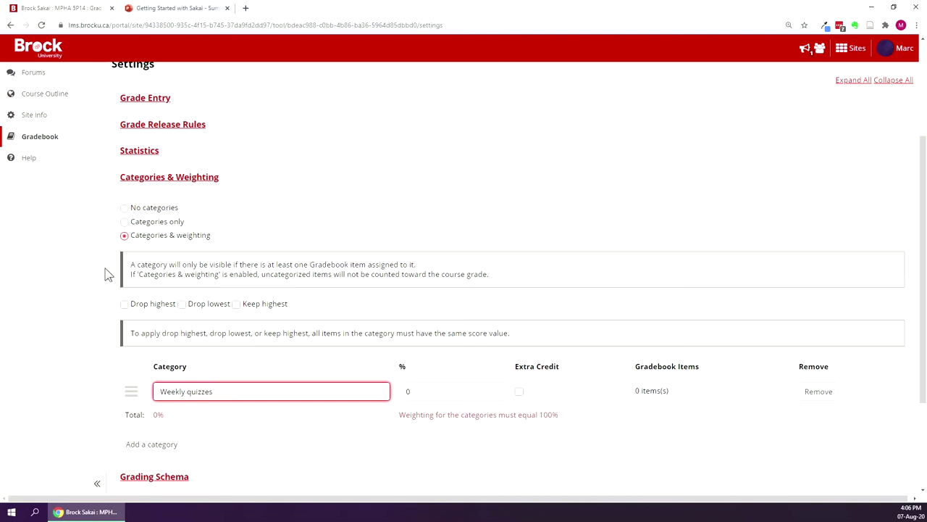
Weight Weekly quizzes at 20% and add Weekly learning reflection as a second category at 20%.
{"action": "key", "text": "Tab"}
{"action": "type", "text": "20"}
{"action": "left_click", "coordinate": [6, 371]}
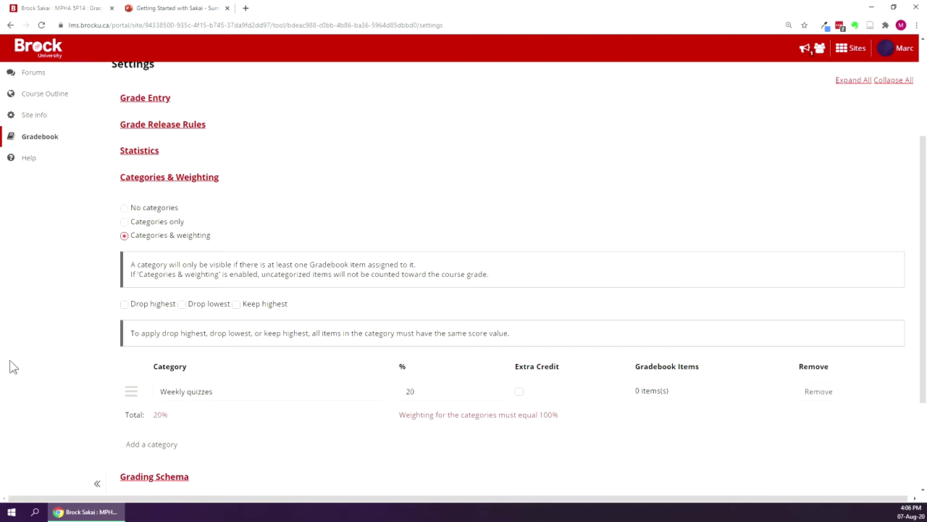
{"action": "left_click", "coordinate": [168, 444]}
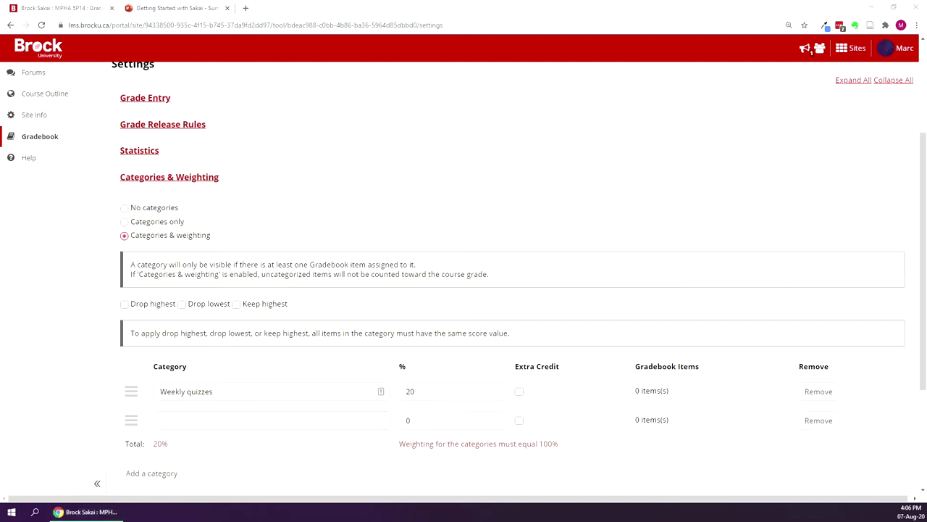
{"action": "left_click", "coordinate": [190, 419]}
{"action": "type", "text": "Weekly learning reflection"}
{"action": "key", "text": "Tab"}
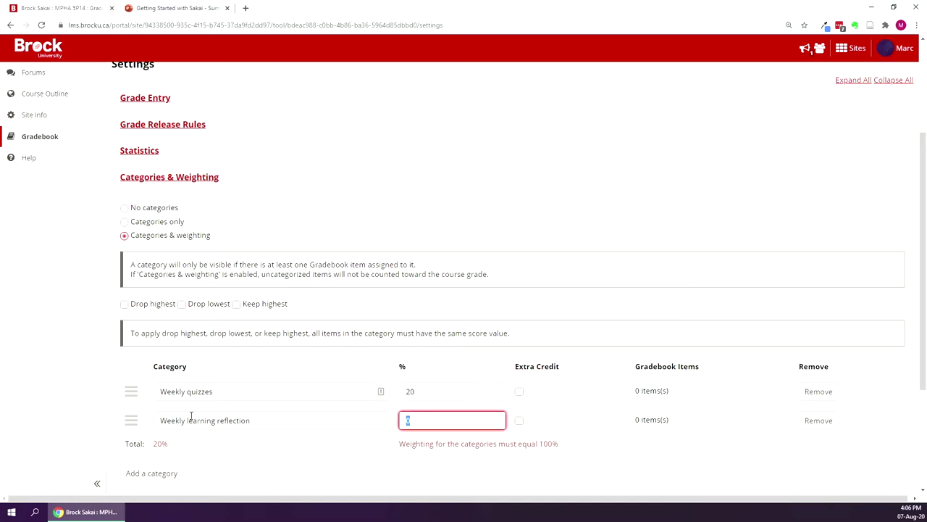
{"action": "type", "text": "20"}
Add three more categories named Participation, Group project and Personal project.
{"action": "left_click", "coordinate": [149, 473]}
{"action": "scroll", "coordinate": [165, 423], "scroll_direction": "down", "scroll_amount": 1}
{"action": "left_click", "coordinate": [166, 422]}
{"action": "scroll", "coordinate": [142, 376], "scroll_direction": "down", "scroll_amount": 1}
{"action": "left_click", "coordinate": [139, 369]}
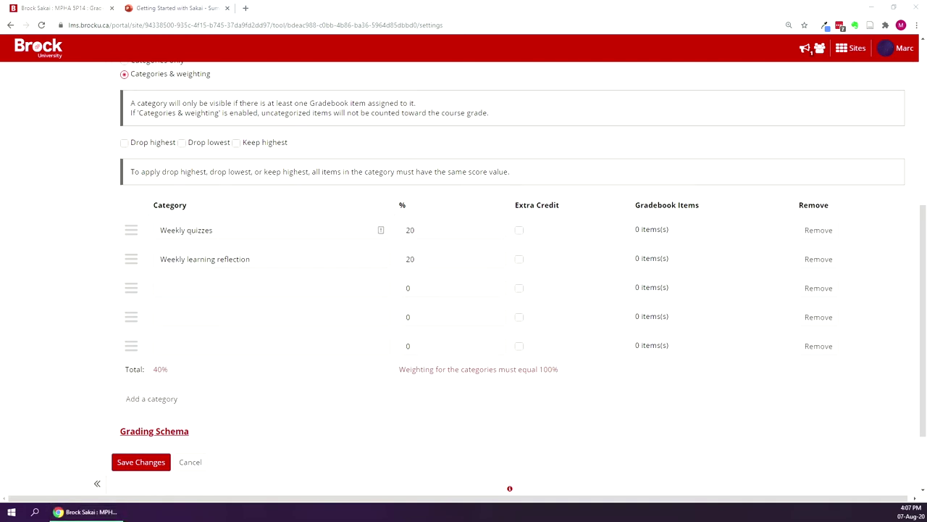
{"action": "left_click", "coordinate": [224, 287]}
{"action": "type", "text": "Participation"}
{"action": "left_click", "coordinate": [161, 319]}
{"action": "type", "text": "Group project"}
{"action": "left_click", "coordinate": [174, 348]}
{"action": "type", "text": "Personal project"}
Weight Participation, Group project and Personal project at 20% each and save the settings.
{"action": "left_click", "coordinate": [466, 283]}
{"action": "left_click", "coordinate": [420, 259]}
{"action": "left_click", "coordinate": [425, 288]}
{"action": "type", "text": "20"}
{"action": "key", "text": "Left"}
{"action": "key", "text": "Left"}
{"action": "key", "text": "BackSpace"}
{"action": "key", "text": "Tab"}
{"action": "type", "text": "20"}
{"action": "key", "text": "Tab"}
{"action": "type", "text": "20"}
{"action": "scroll", "coordinate": [139, 389], "scroll_direction": "down", "scroll_amount": 2}
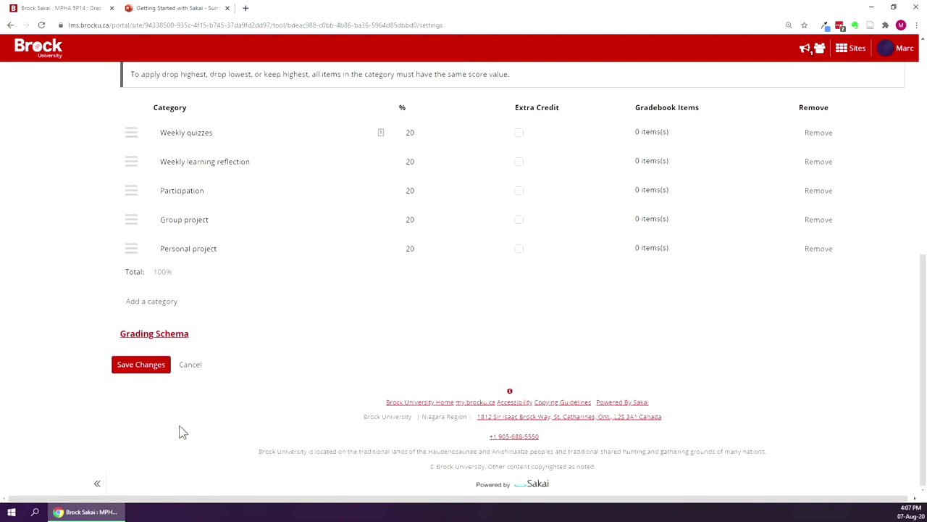
{"action": "scroll", "coordinate": [181, 430], "scroll_direction": "up", "scroll_amount": 1}
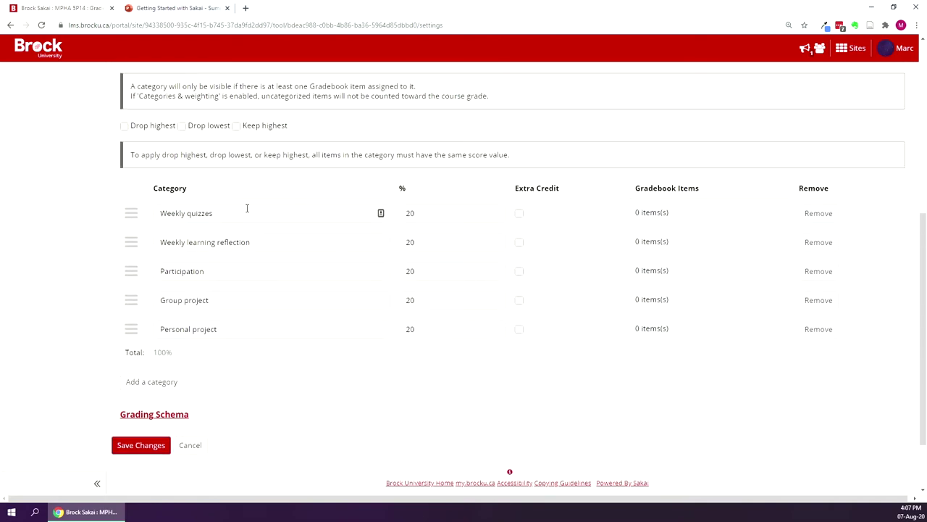
{"action": "left_click", "coordinate": [140, 448]}
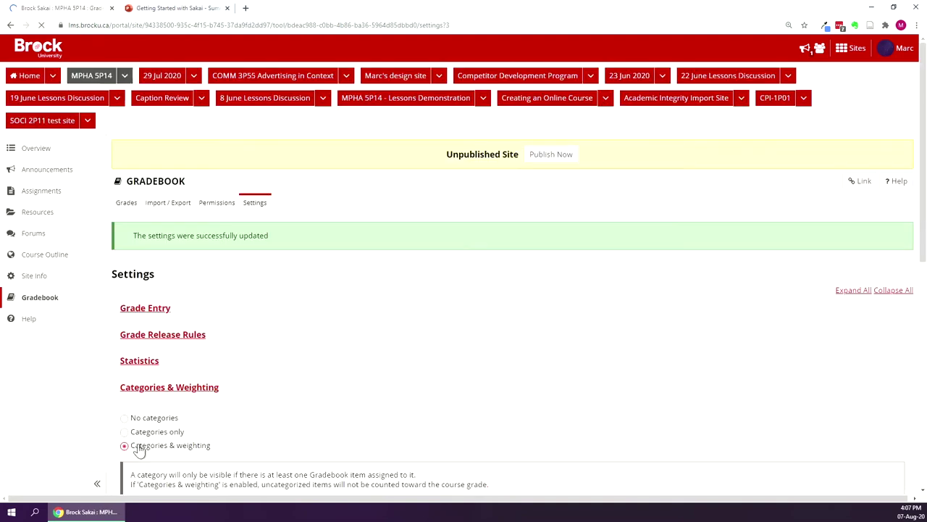
Return to the Grades view and begin a new gradebook item.
{"action": "left_click", "coordinate": [131, 209]}
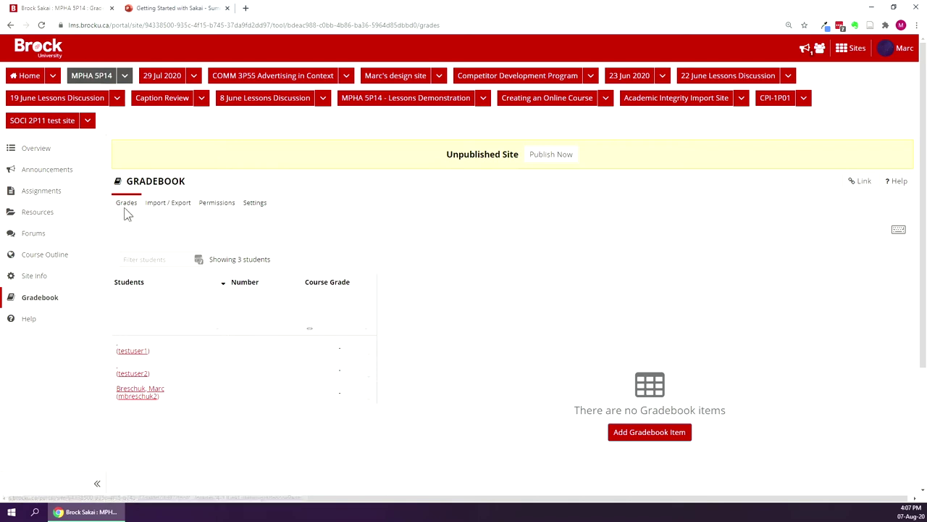
{"action": "left_click", "coordinate": [629, 438]}
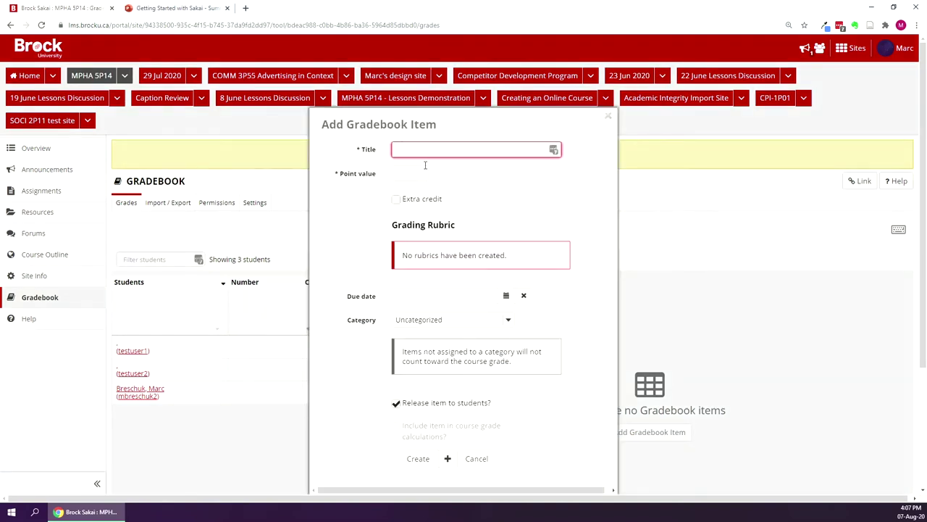
Create a 'Participation' item worth 100 points in the Participation (20%) category.
{"action": "type", "text": "Part"}
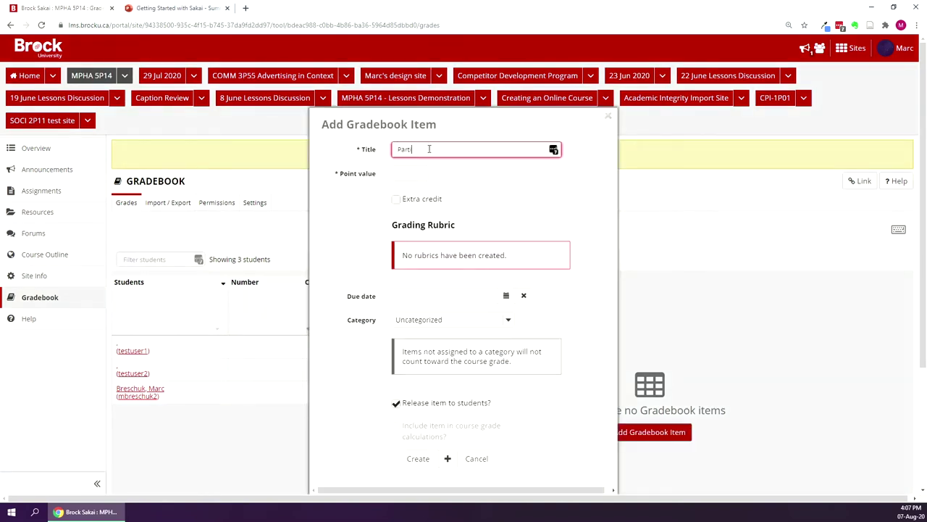
{"action": "type", "text": "icipation"}
{"action": "key", "text": "Tab"}
{"action": "type", "text": "100"}
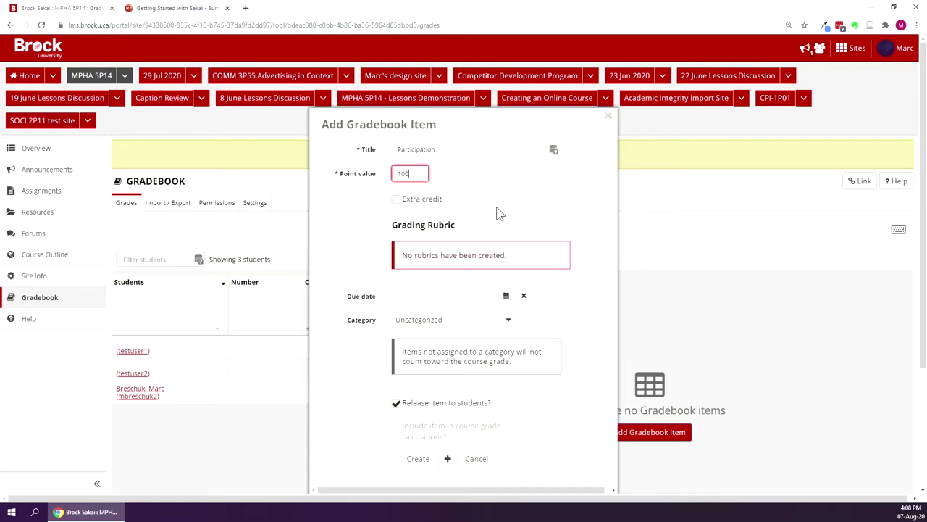
{"action": "left_click", "coordinate": [497, 208]}
{"action": "left_click", "coordinate": [508, 322]}
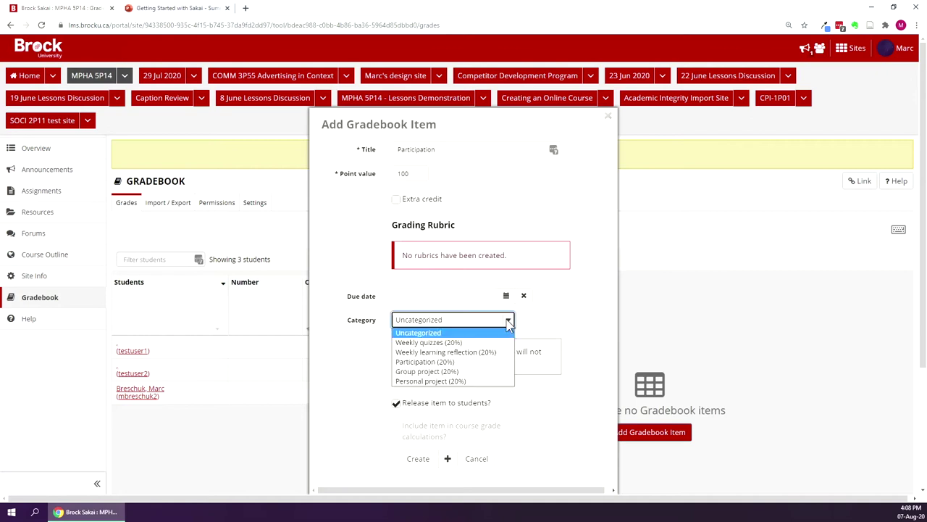
{"action": "left_click", "coordinate": [484, 365]}
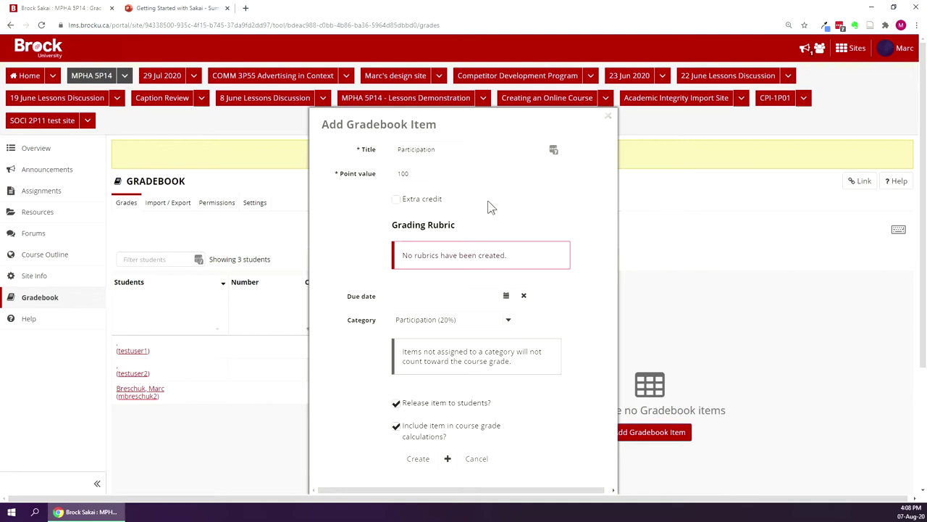
{"action": "scroll", "coordinate": [493, 202], "scroll_direction": "down", "scroll_amount": 2}
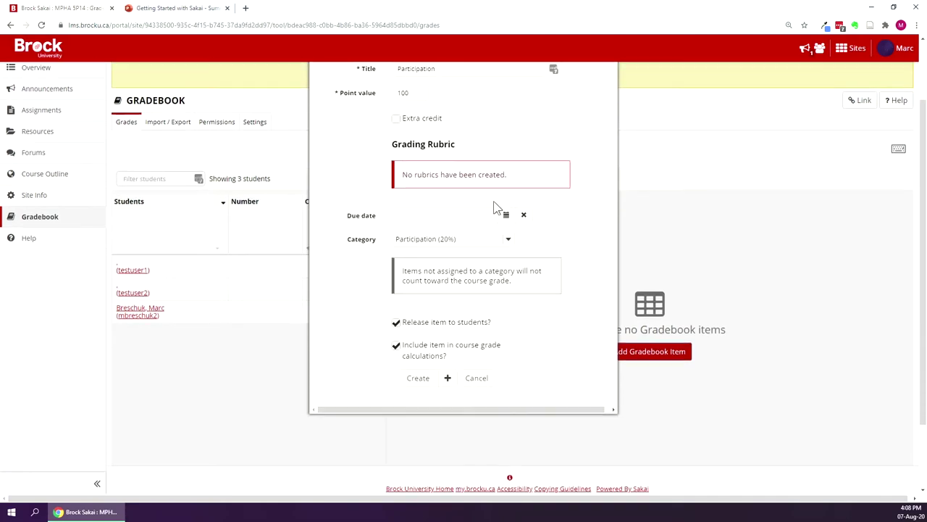
{"action": "left_click", "coordinate": [415, 379]}
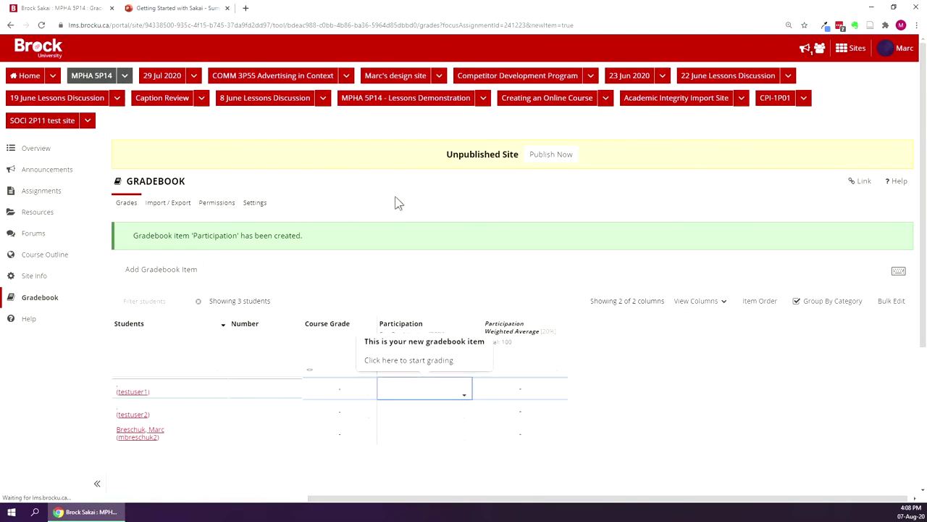
Enter 95 as the first student's Participation grade.
{"action": "scroll", "coordinate": [395, 202], "scroll_direction": "down", "scroll_amount": 2}
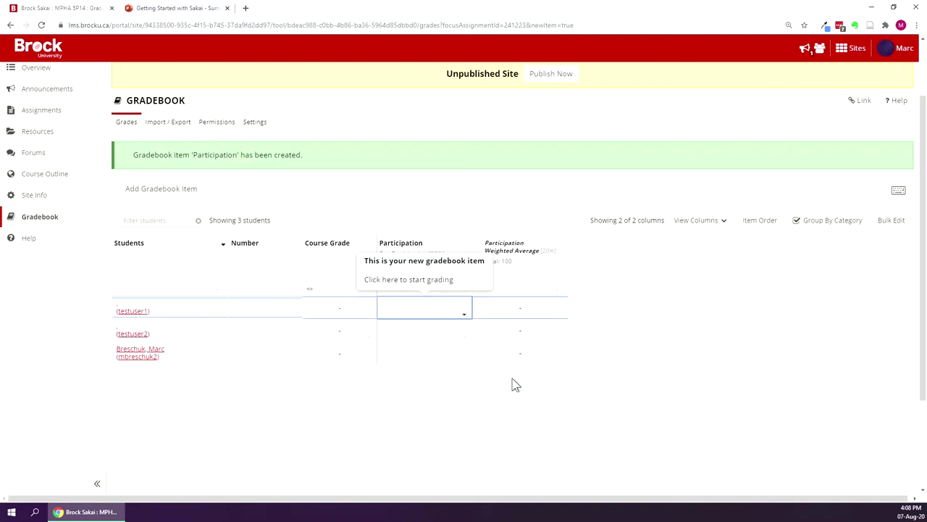
{"action": "left_click", "coordinate": [426, 317]}
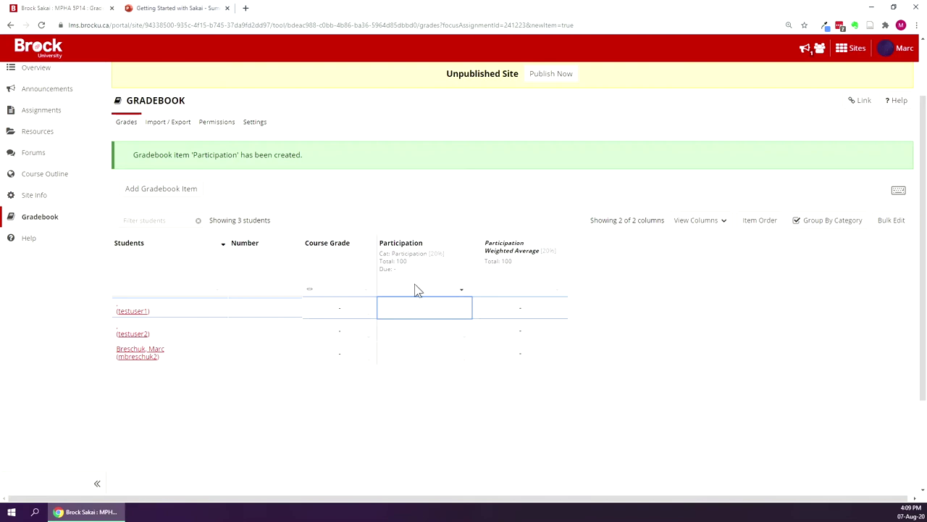
{"action": "type", "text": "95"}
{"action": "left_click", "coordinate": [442, 406]}
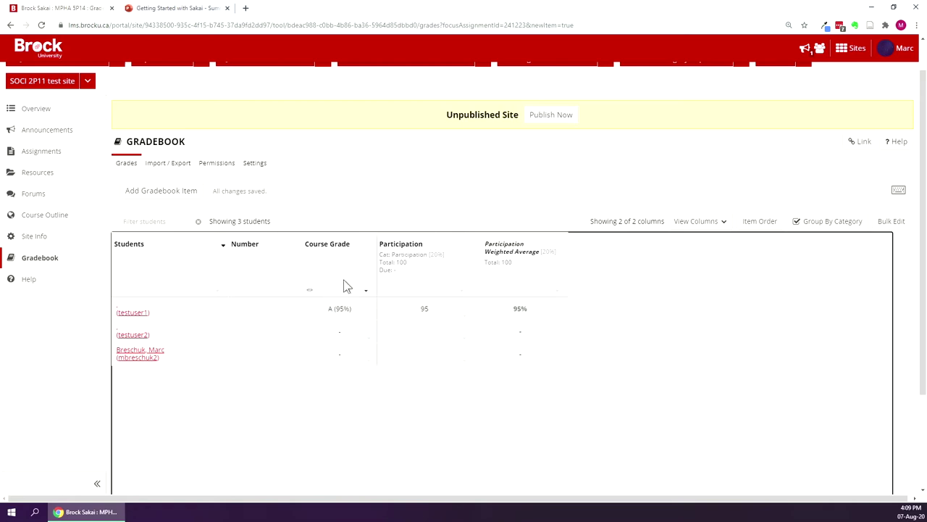
{"action": "left_click", "coordinate": [464, 318]}
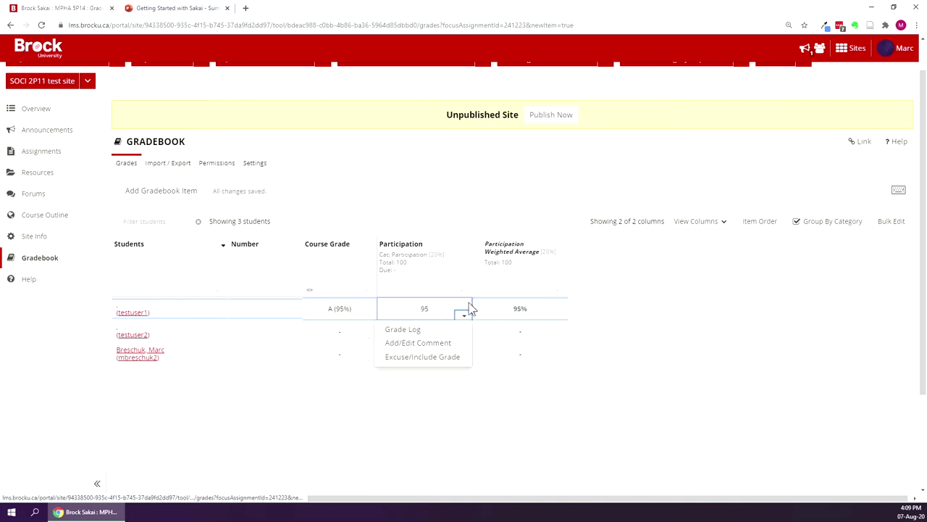
Attach the comment 'Well done!' to that Participation grade.
{"action": "left_click", "coordinate": [409, 345]}
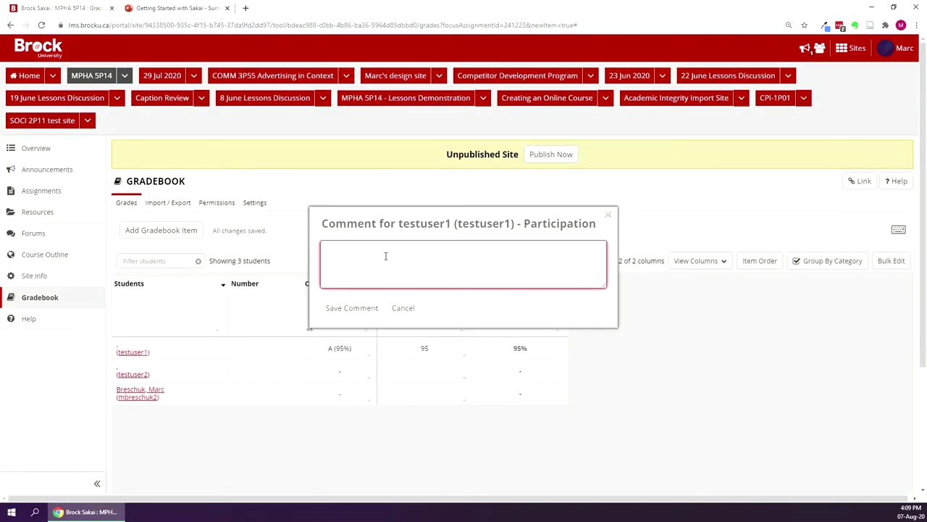
{"action": "type", "text": "Well done!"}
{"action": "left_click", "coordinate": [364, 310]}
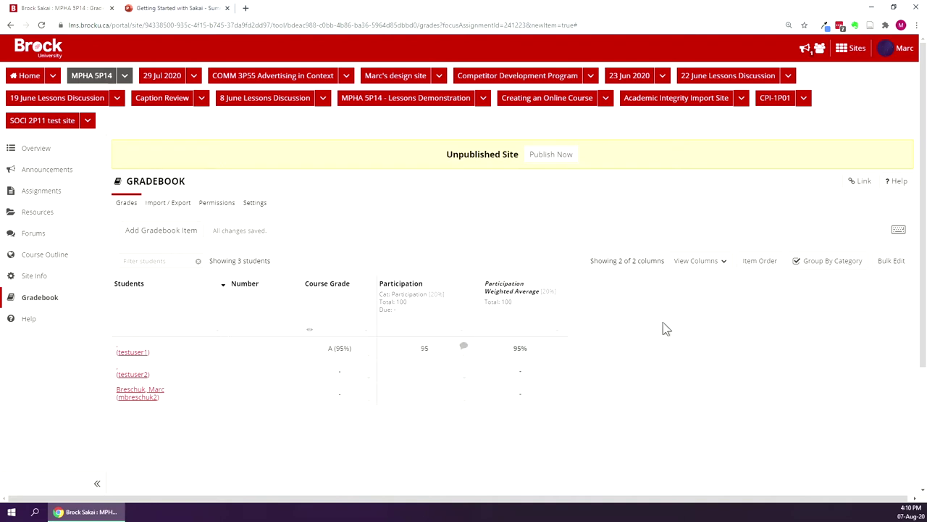
Create 'Weekly Quiz 1' worth 10 points in the Weekly quizzes category.
{"action": "left_click", "coordinate": [161, 232]}
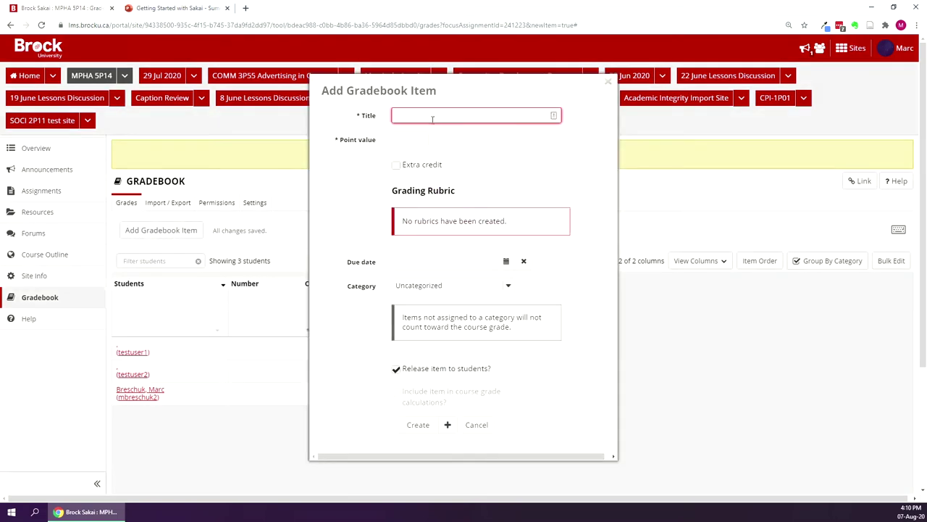
{"action": "type", "text": "Weekly U"}
{"action": "key", "text": "BackSpace"}
{"action": "type", "text": "Quiz"}
{"action": "key", "text": "ctrl+a"}
{"action": "left_click", "coordinate": [436, 116]}
{"action": "type", "text": "1"}
{"action": "left_click", "coordinate": [418, 137]}
{"action": "type", "text": "10"}
{"action": "left_click", "coordinate": [507, 284]}
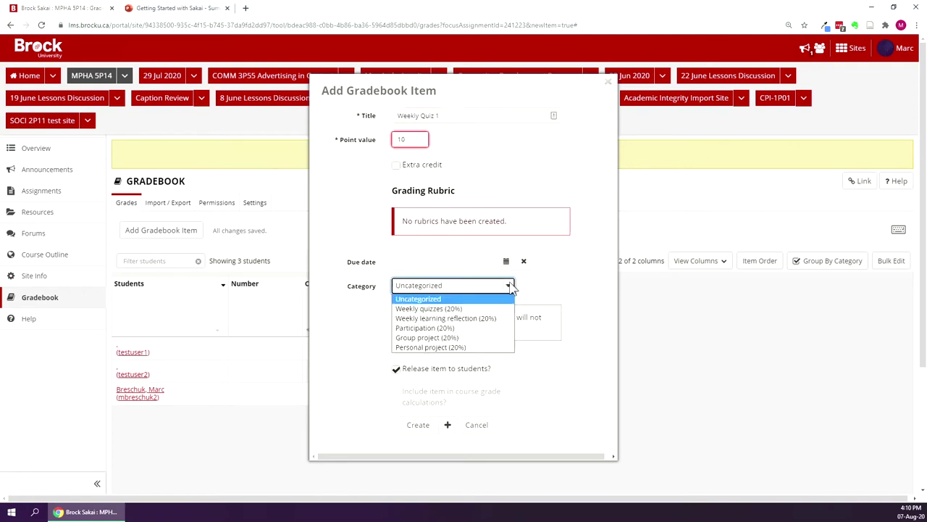
{"action": "left_click", "coordinate": [480, 310]}
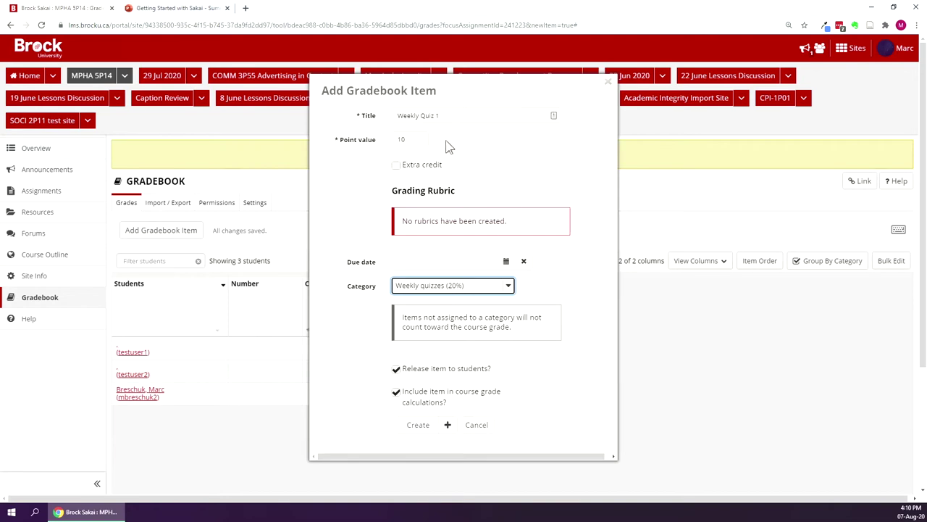
{"action": "left_click", "coordinate": [448, 427]}
Create 'Weekly Quiz 2' worth 10 points in the Weekly quizzes (20%) category.
{"action": "left_click", "coordinate": [443, 166]}
{"action": "type", "text": "Weekly Quiz 2"}
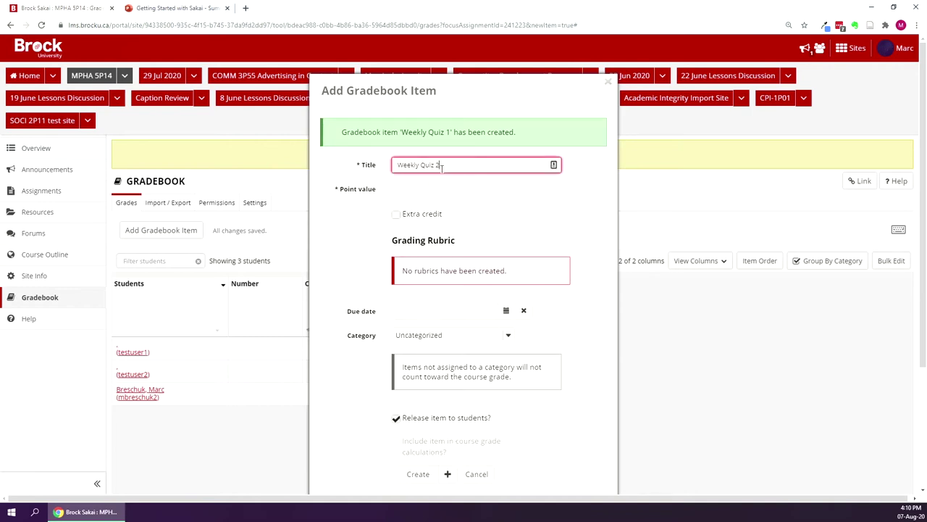
{"action": "scroll", "coordinate": [443, 166], "scroll_direction": "down", "scroll_amount": 1}
{"action": "left_click", "coordinate": [410, 108]}
{"action": "type", "text": "10"}
{"action": "left_click", "coordinate": [508, 255]}
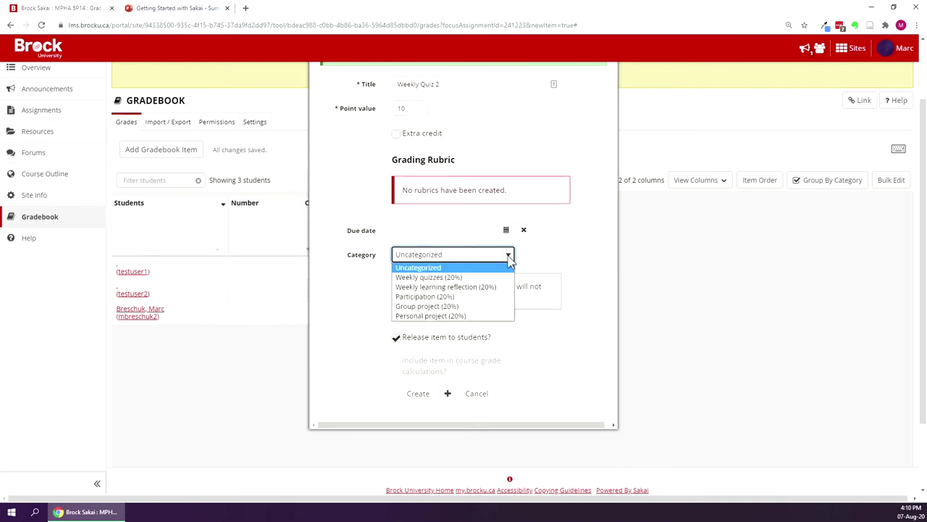
{"action": "left_click", "coordinate": [454, 279]}
{"action": "left_click", "coordinate": [417, 393]}
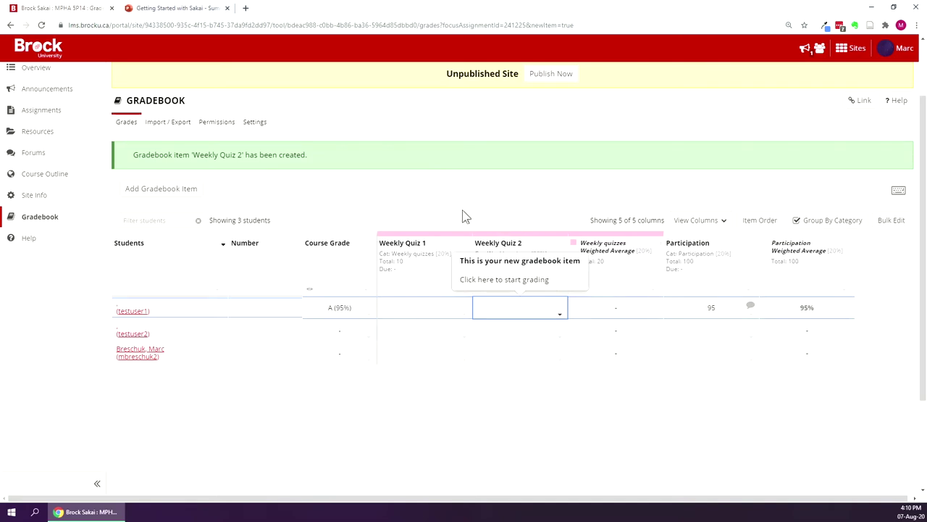
{"action": "left_click", "coordinate": [528, 309]}
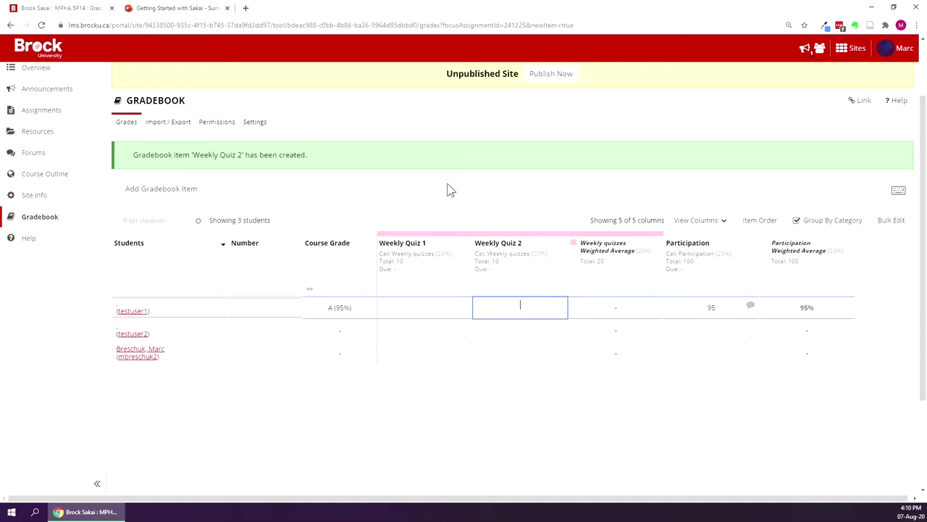
Record a score of 8 on Weekly Quiz 1 for the first test student.
{"action": "left_click", "coordinate": [410, 310]}
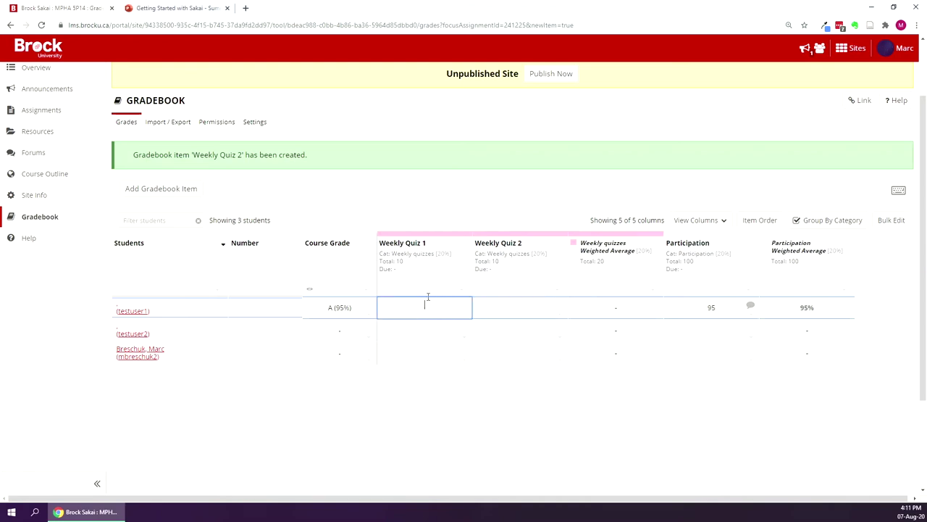
{"action": "type", "text": "8"}
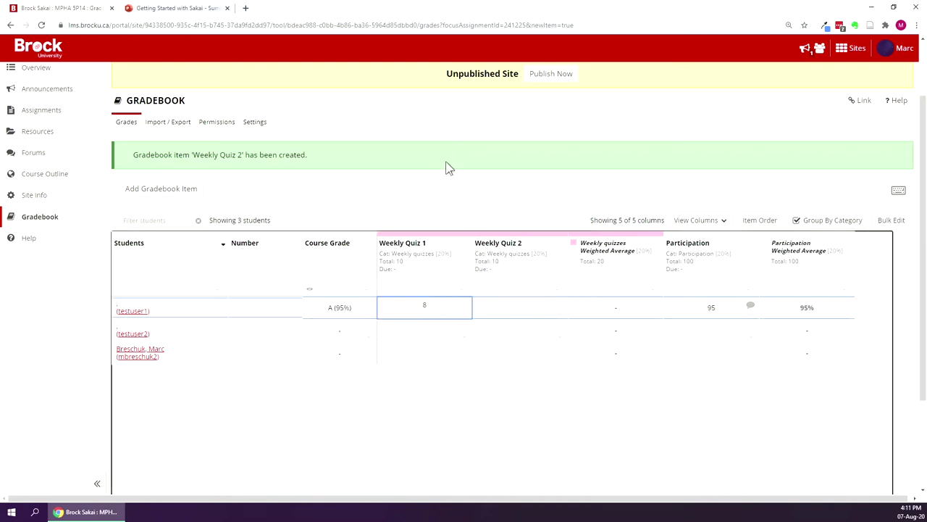
{"action": "left_click", "coordinate": [462, 392]}
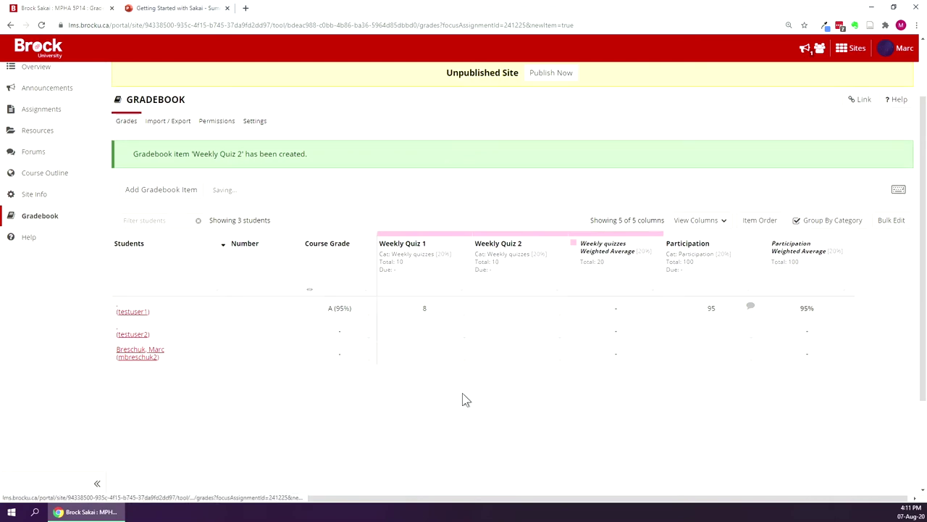
{"action": "left_click", "coordinate": [443, 270]}
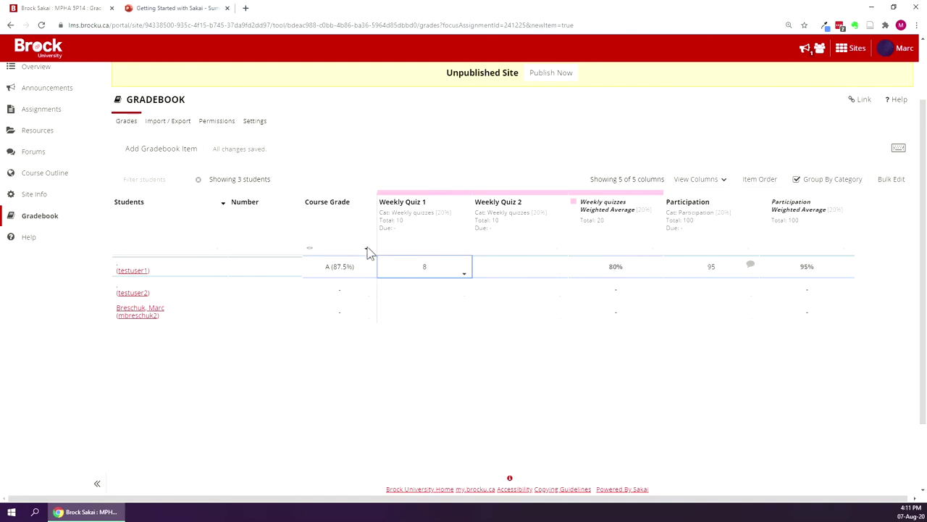
{"action": "left_click", "coordinate": [416, 364]}
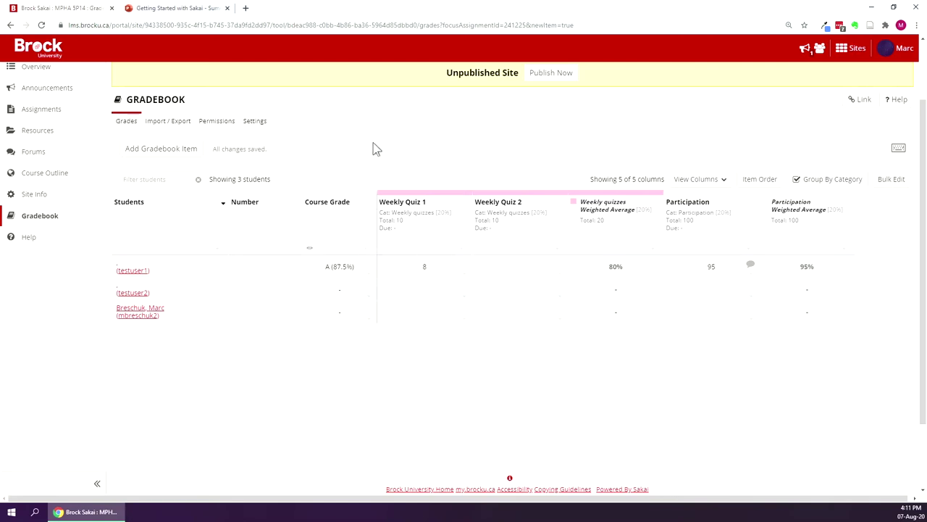
{"action": "scroll", "coordinate": [395, 150], "scroll_direction": "up", "scroll_amount": 2}
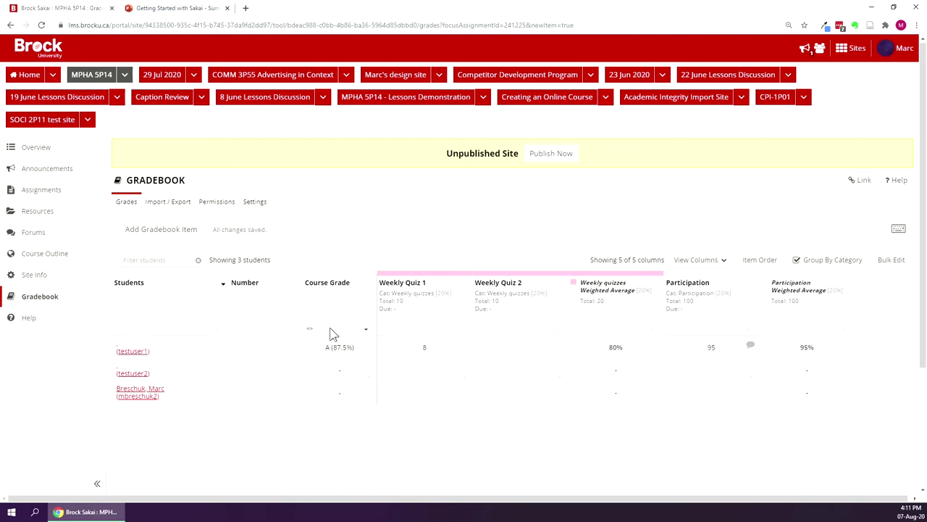
Open the Add new assignment form from Assignments and type 'Weekly' as the title.
{"action": "mouse_move", "coordinate": [312, 334]}
{"action": "left_click", "coordinate": [64, 189]}
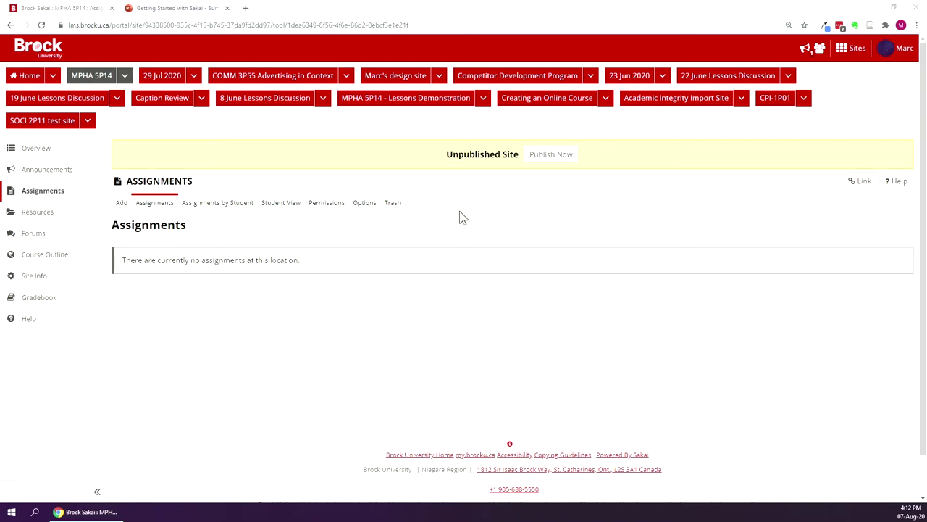
{"action": "left_click", "coordinate": [316, 322]}
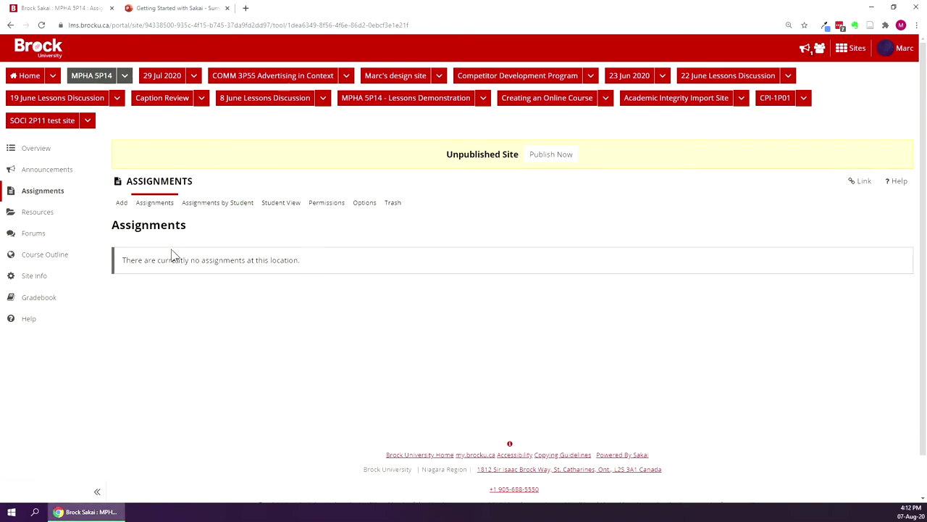
{"action": "left_click", "coordinate": [119, 203]}
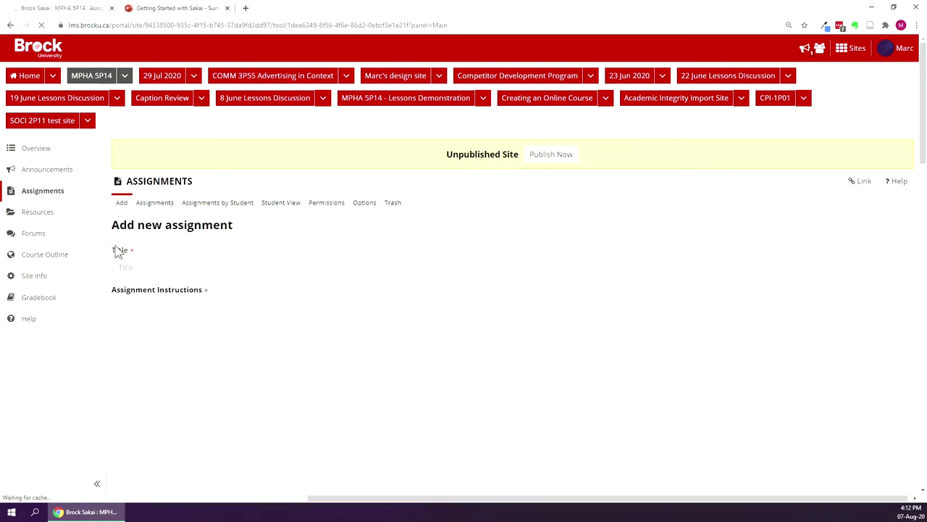
{"action": "left_click", "coordinate": [120, 267]}
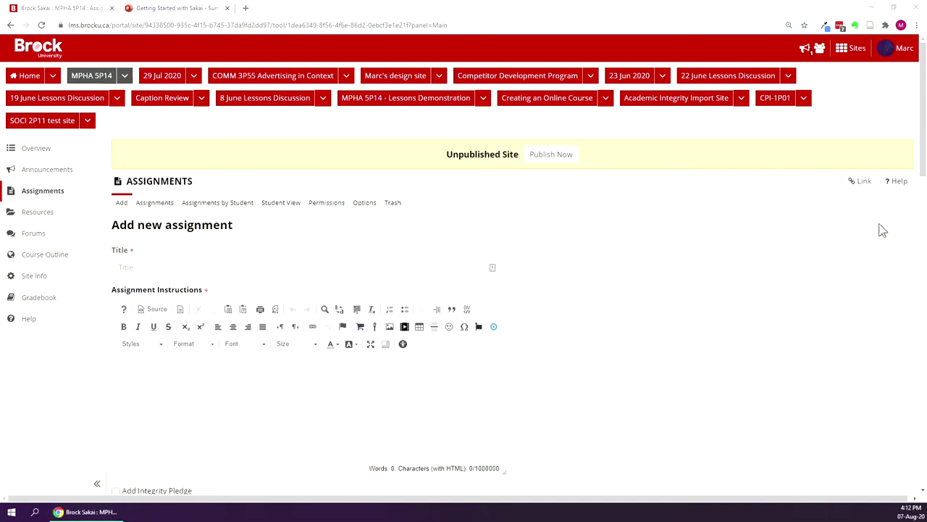
{"action": "left_click", "coordinate": [224, 252]}
{"action": "type", "text": "Weekly"}
Complete the assignment title as 'Weekly learning reflection 1'.
{"action": "left_click", "coordinate": [179, 267]}
{"action": "type", "text": "learning reflections"}
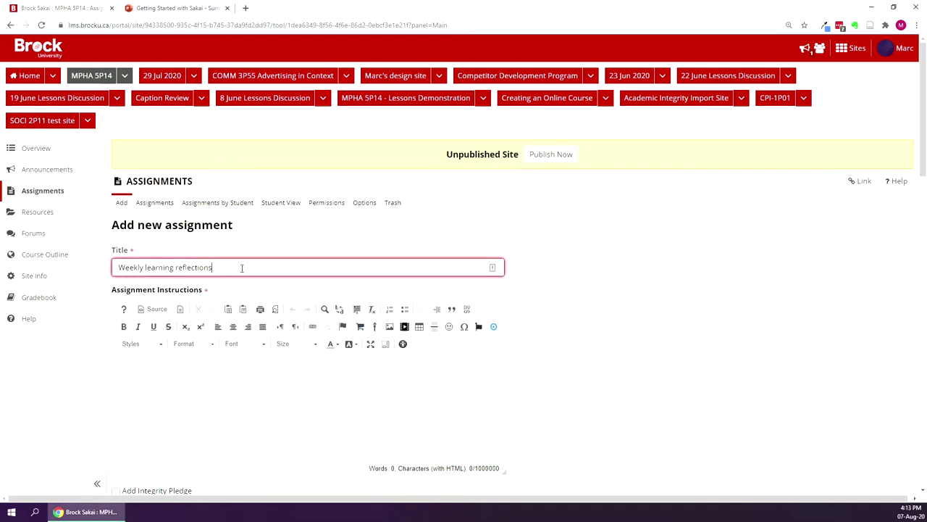
{"action": "key", "text": "BackSpace"}
{"action": "type", "text": "1"}
{"action": "key", "text": "ctrl+a"}
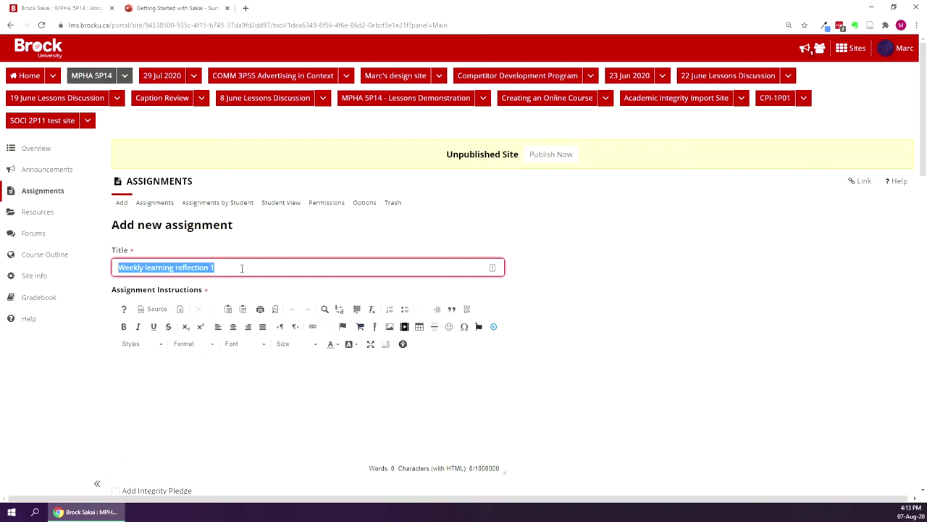
Enter the instructions 'Information is provided within your course syllabus.'.
{"action": "left_click", "coordinate": [186, 374]}
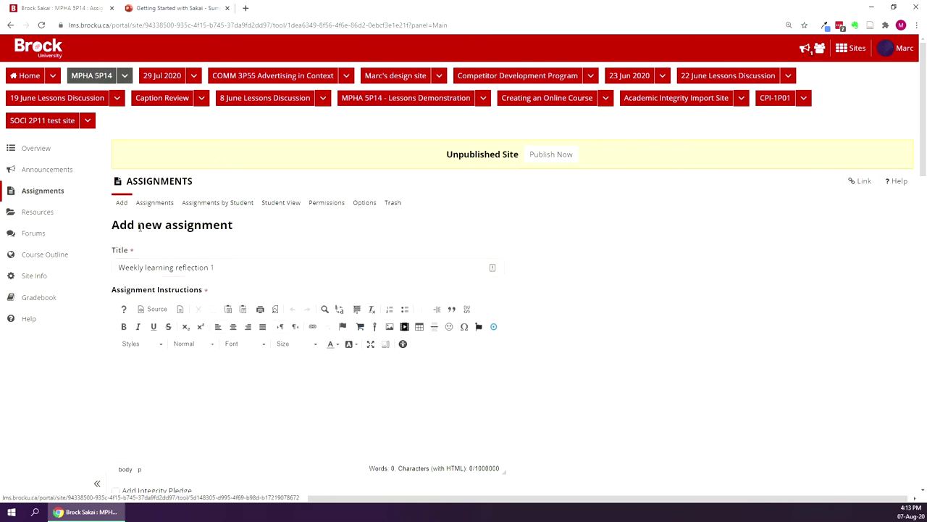
{"action": "scroll", "coordinate": [241, 383], "scroll_direction": "down", "scroll_amount": 1}
{"action": "scroll", "coordinate": [240, 384], "scroll_direction": "up", "scroll_amount": 1}
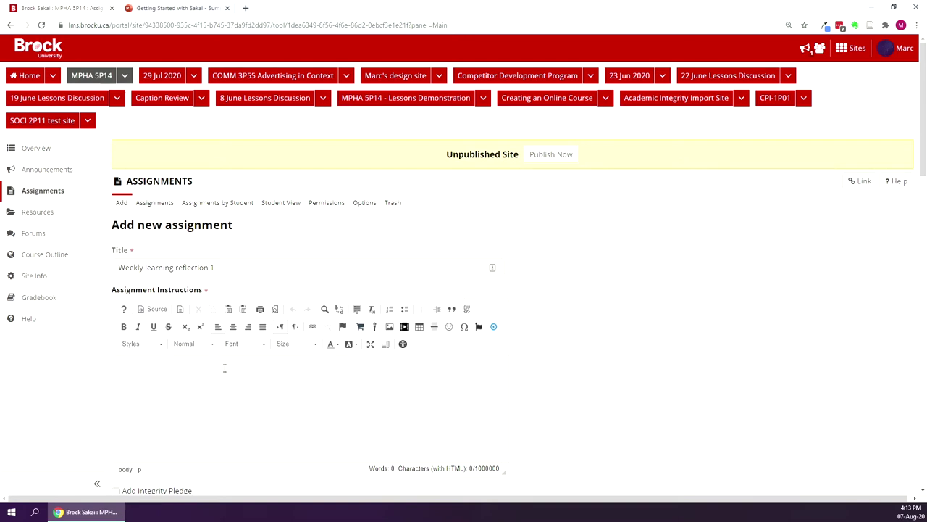
{"action": "type", "text": "Information is provided within your course sy"}
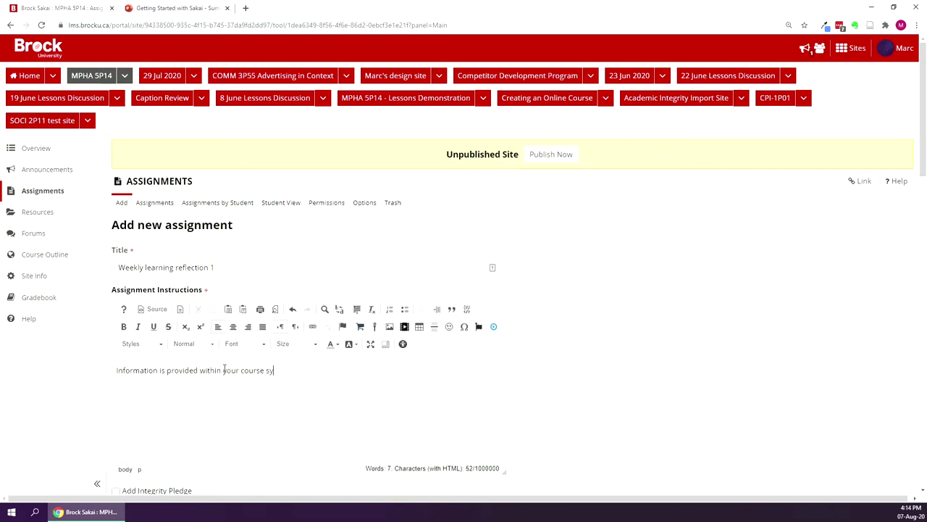
{"action": "type", "text": "llabus."}
{"action": "scroll", "coordinate": [687, 370], "scroll_direction": "down", "scroll_amount": 2}
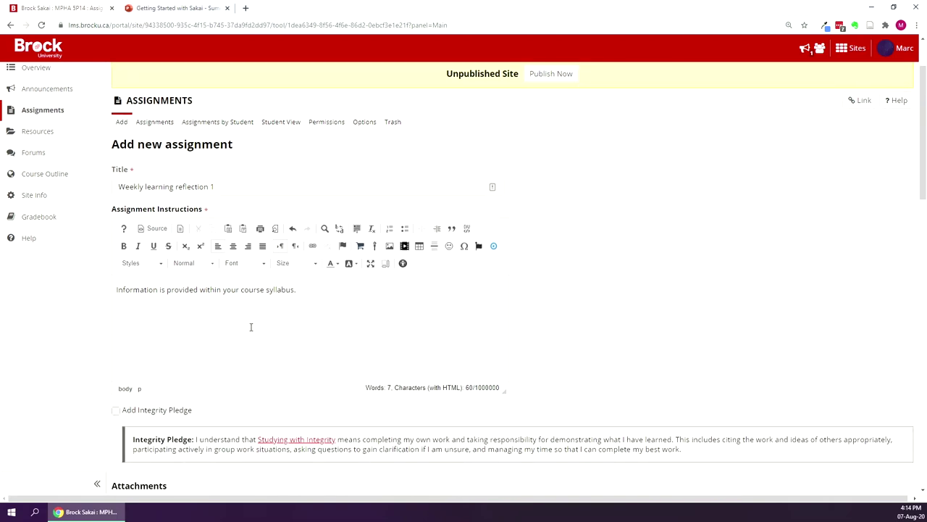
{"action": "scroll", "coordinate": [262, 326], "scroll_direction": "up", "scroll_amount": 2}
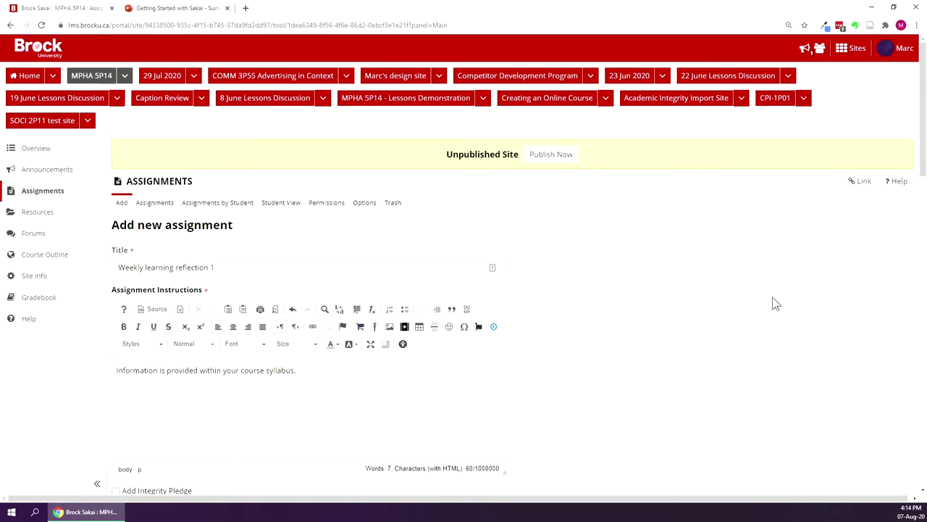
Set the assignment Open Date to August 10, 2020 at 00:00.
{"action": "scroll", "coordinate": [577, 331], "scroll_direction": "down", "scroll_amount": 3}
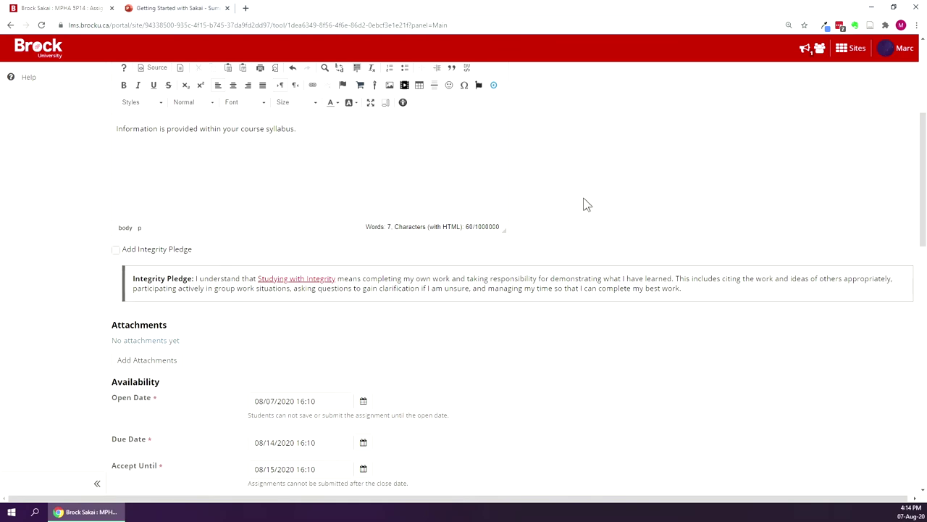
{"action": "scroll", "coordinate": [584, 221], "scroll_direction": "down", "scroll_amount": 1}
{"action": "scroll", "coordinate": [584, 222], "scroll_direction": "down", "scroll_amount": 1}
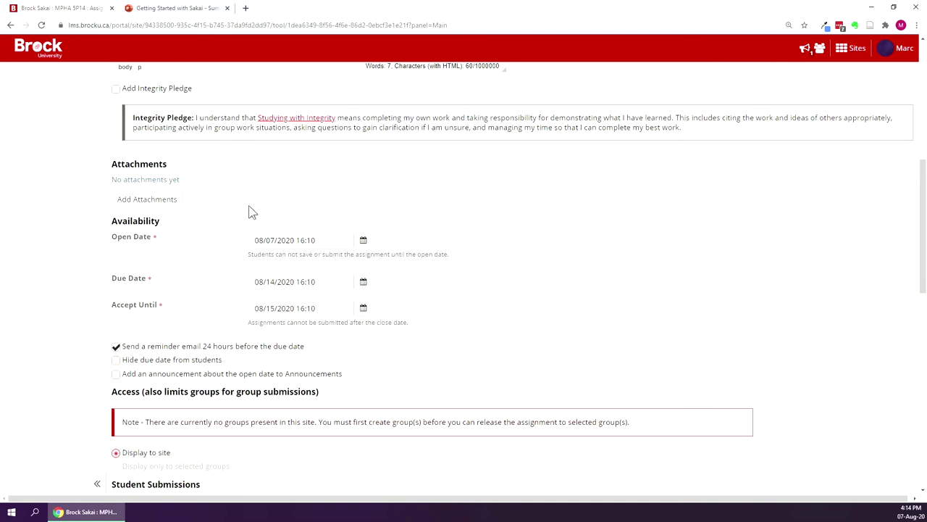
{"action": "scroll", "coordinate": [249, 220], "scroll_direction": "up", "scroll_amount": 1}
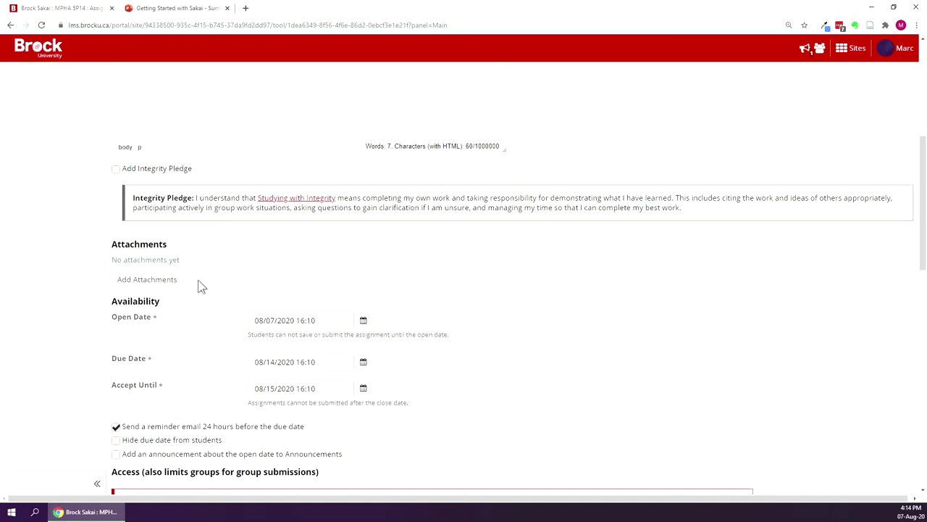
{"action": "left_click", "coordinate": [364, 321]}
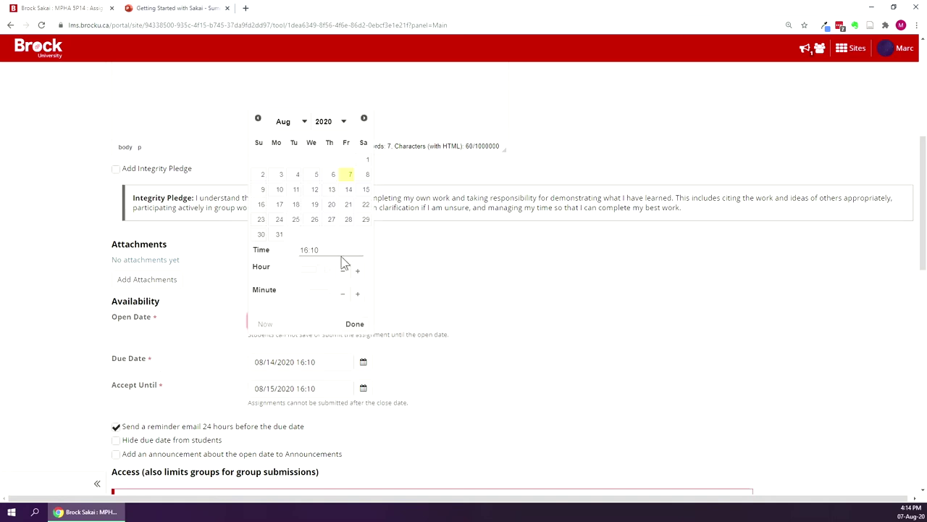
{"action": "left_click", "coordinate": [280, 191]}
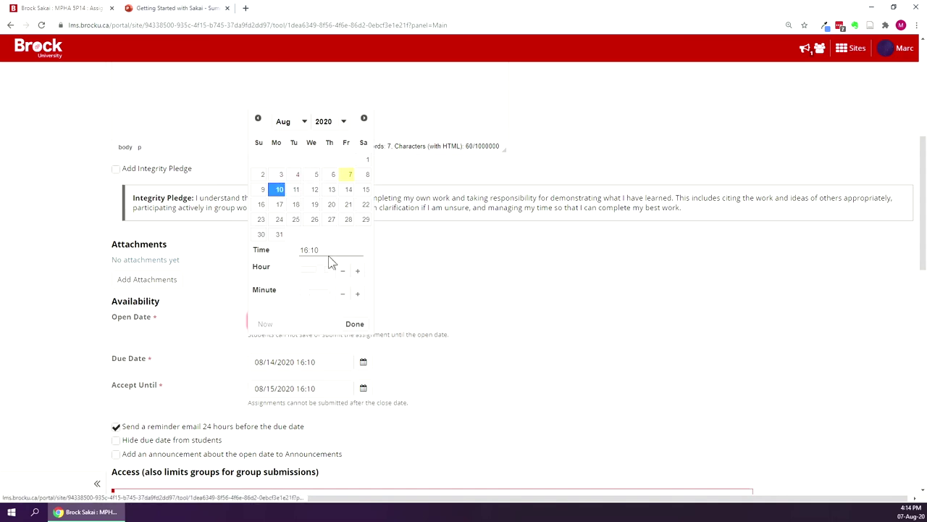
{"action": "left_click_drag", "start_coordinate": [324, 272], "coordinate": [298, 293]}
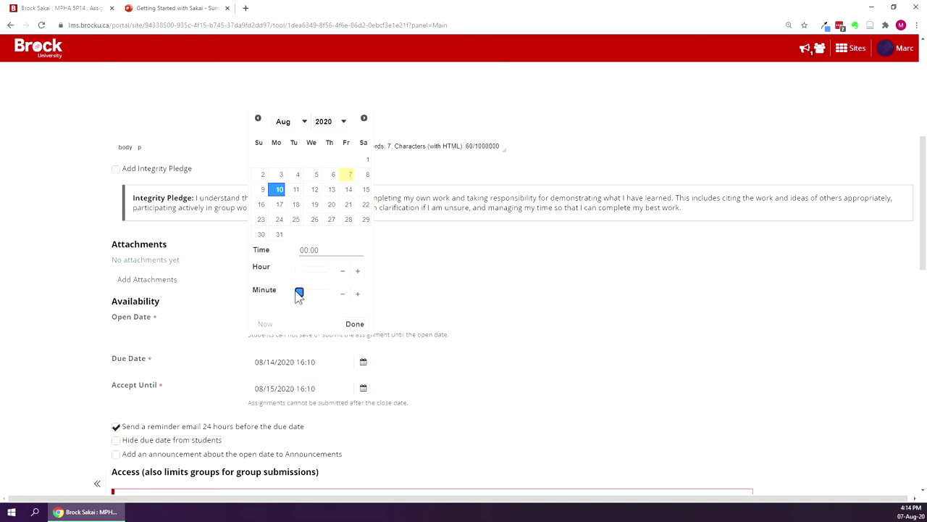
{"action": "left_click", "coordinate": [354, 324]}
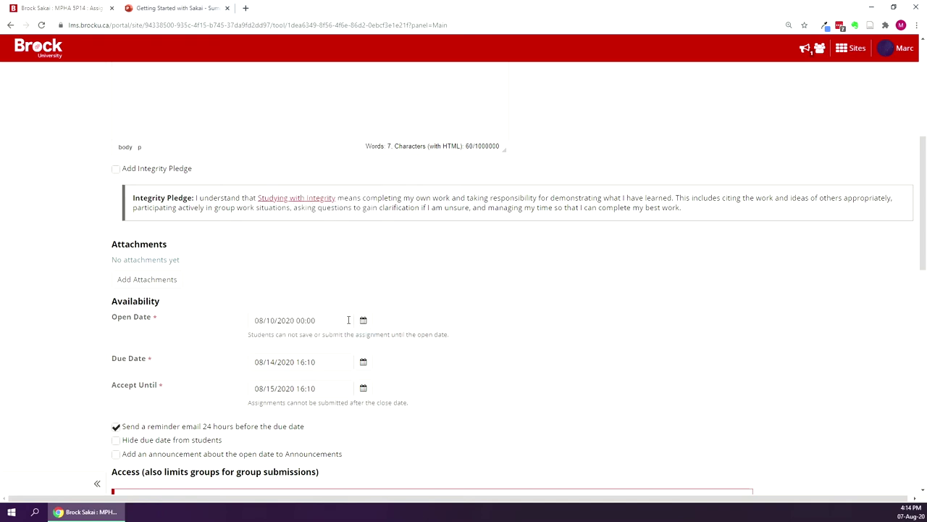
Choose August 12 at 23:55 as the Due Date.
{"action": "left_click", "coordinate": [363, 361]}
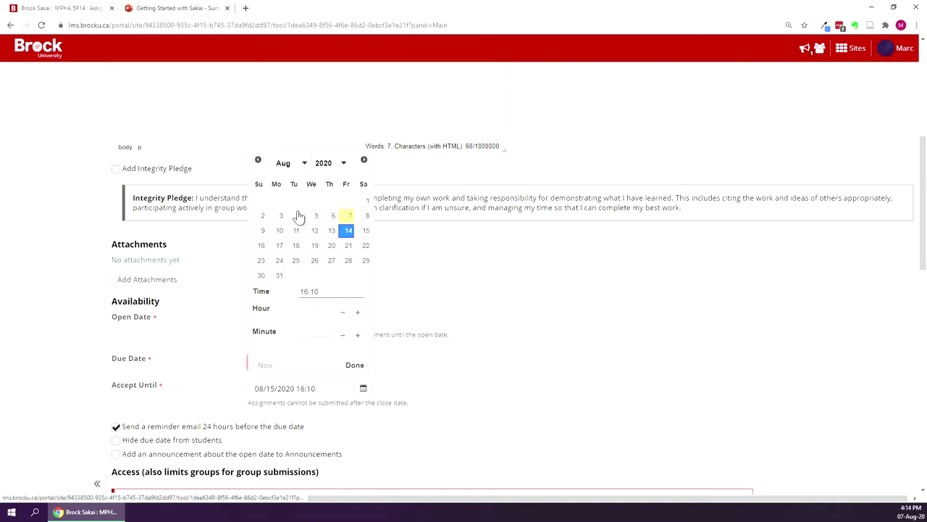
{"action": "left_click", "coordinate": [315, 231]}
{"action": "left_click_drag", "start_coordinate": [323, 313], "coordinate": [337, 312]}
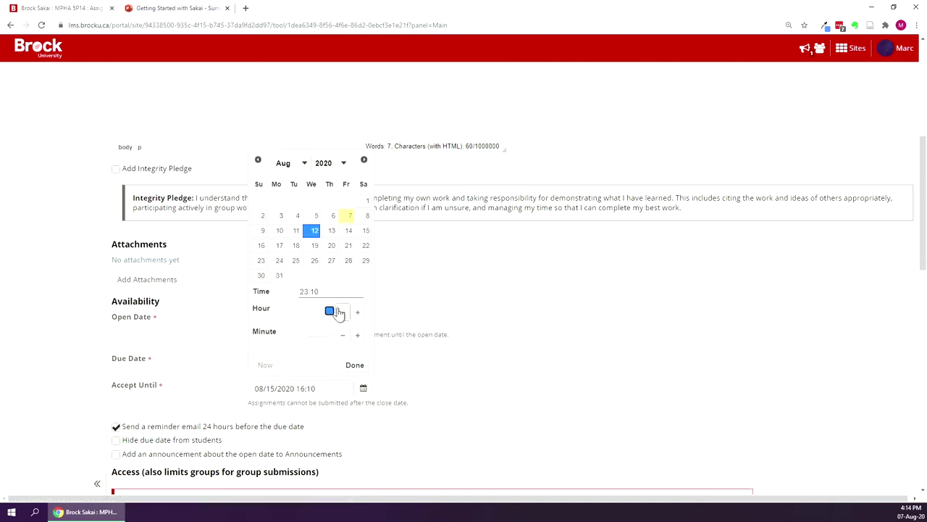
{"action": "left_click_drag", "start_coordinate": [306, 333], "coordinate": [346, 338]}
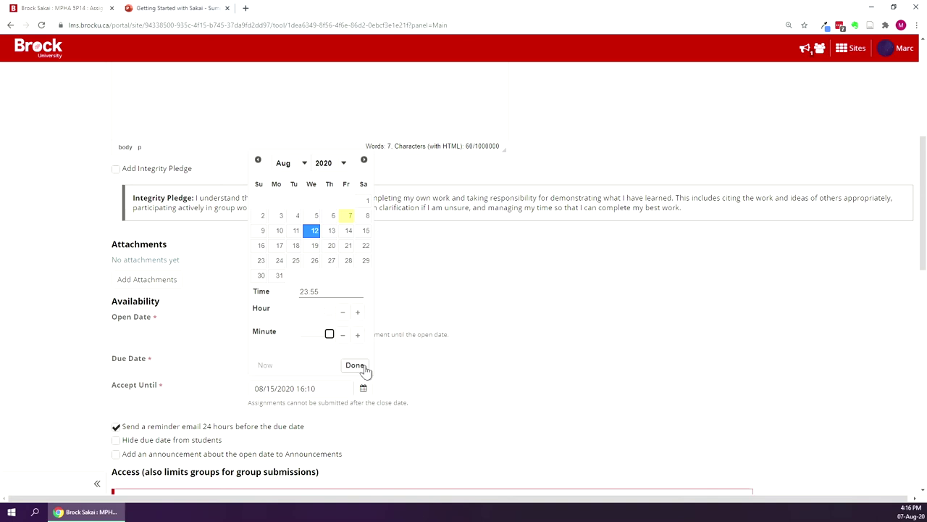
Confirm the due date stays Aug 12, 2020 at 23:55.
{"action": "left_click", "coordinate": [365, 369]}
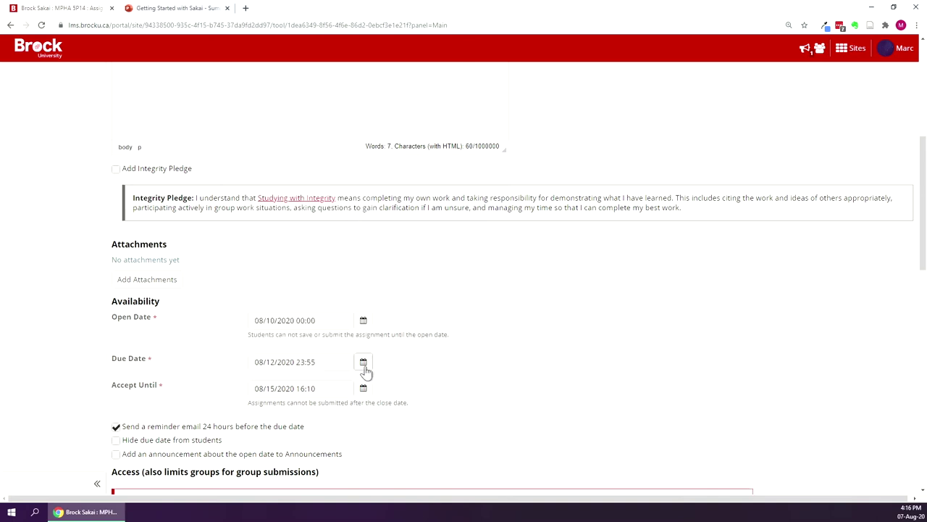
{"action": "left_click", "coordinate": [329, 366]}
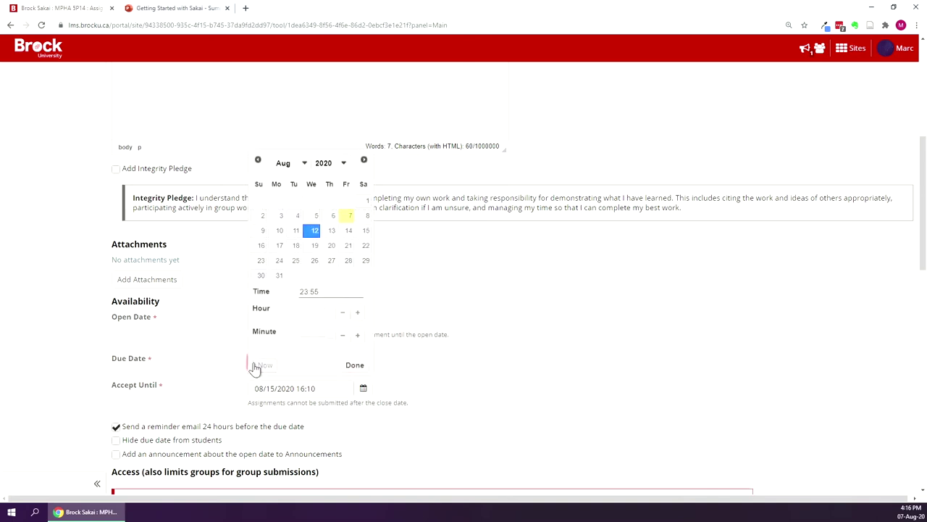
{"action": "left_click", "coordinate": [467, 356]}
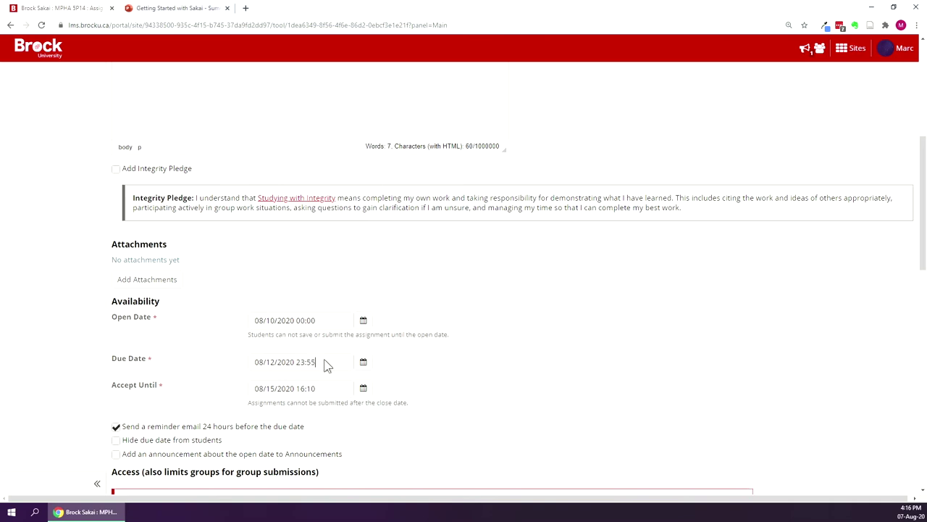
{"action": "left_click", "coordinate": [325, 361]}
{"action": "left_click", "coordinate": [532, 381]}
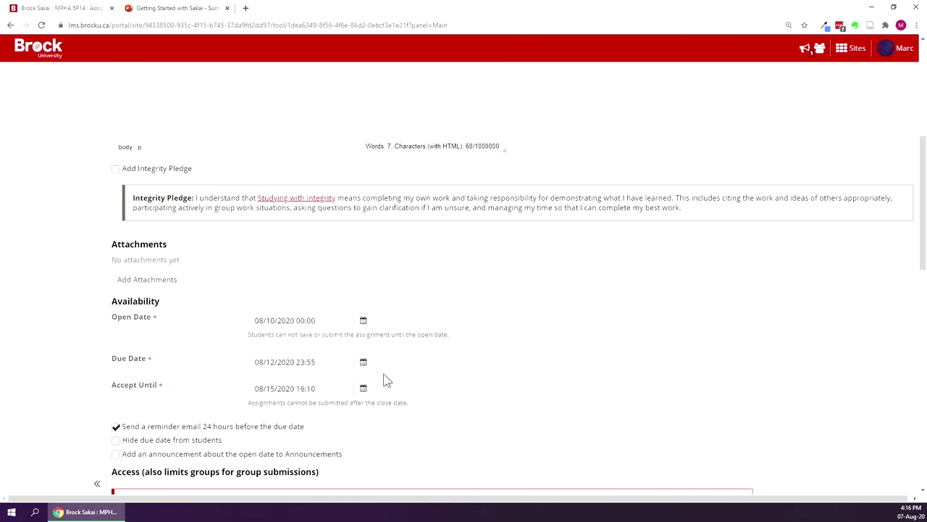
Set the accept-until date to Aug 13, 2020 at 00:30.
{"action": "left_click", "coordinate": [304, 389]}
{"action": "key", "text": "ctrl+a"}
{"action": "type", "text": "08/12/2020 23:55"}
{"action": "left_click", "coordinate": [513, 394]}
{"action": "left_click", "coordinate": [304, 389]}
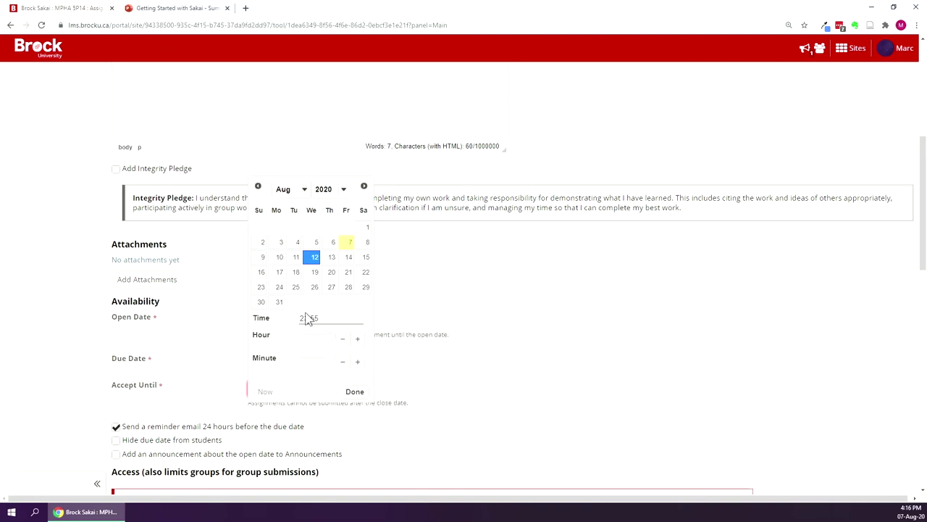
{"action": "left_click", "coordinate": [330, 258]}
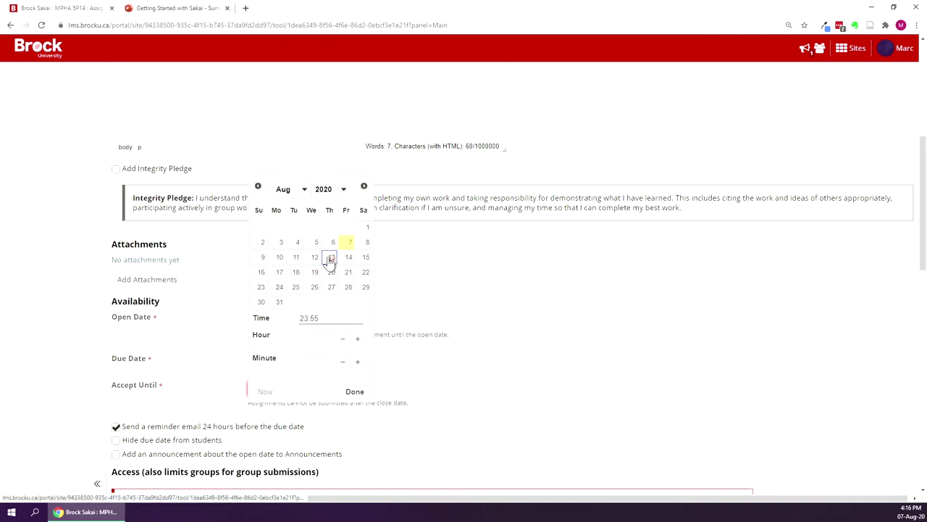
{"action": "left_click_drag", "start_coordinate": [329, 344], "coordinate": [302, 345]}
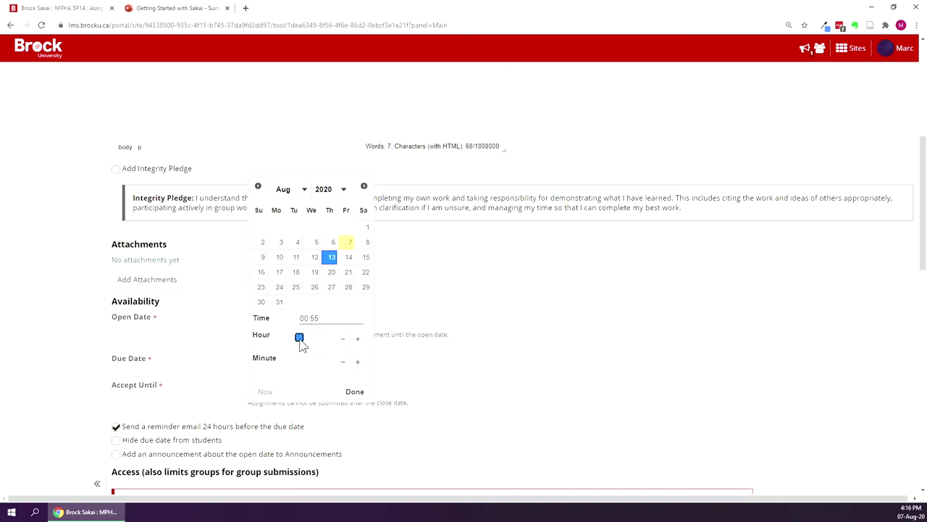
{"action": "mouse_move", "coordinate": [326, 364]}
{"action": "left_mouse_down"}
{"action": "mouse_move", "coordinate": [309, 368]}
{"action": "mouse_move", "coordinate": [316, 368]}
{"action": "left_mouse_up"}
{"action": "left_click", "coordinate": [354, 391]}
Change the Submission Type from Textbox and Attachments to Attachments only.
{"action": "scroll", "coordinate": [432, 325], "scroll_direction": "down", "scroll_amount": 1}
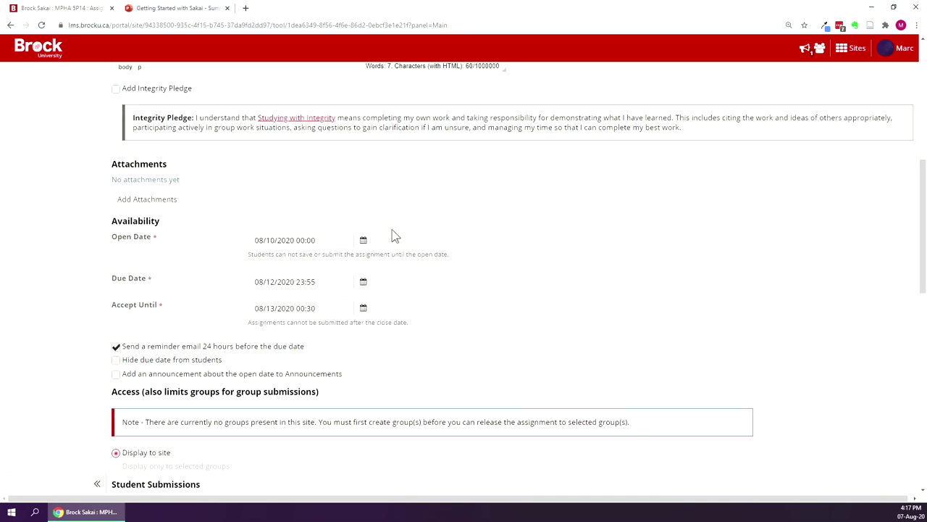
{"action": "scroll", "coordinate": [508, 297], "scroll_direction": "down", "scroll_amount": 4}
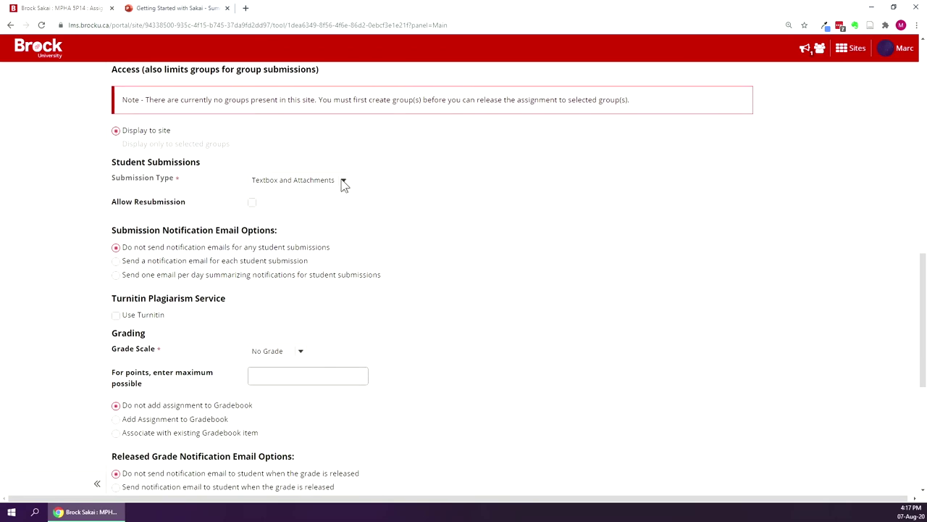
{"action": "left_click", "coordinate": [344, 182]}
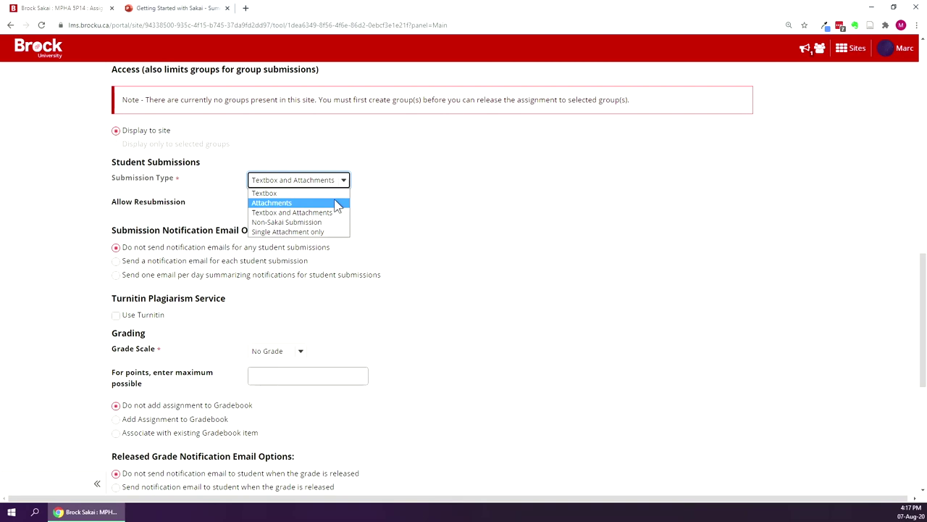
{"action": "left_click", "coordinate": [339, 204]}
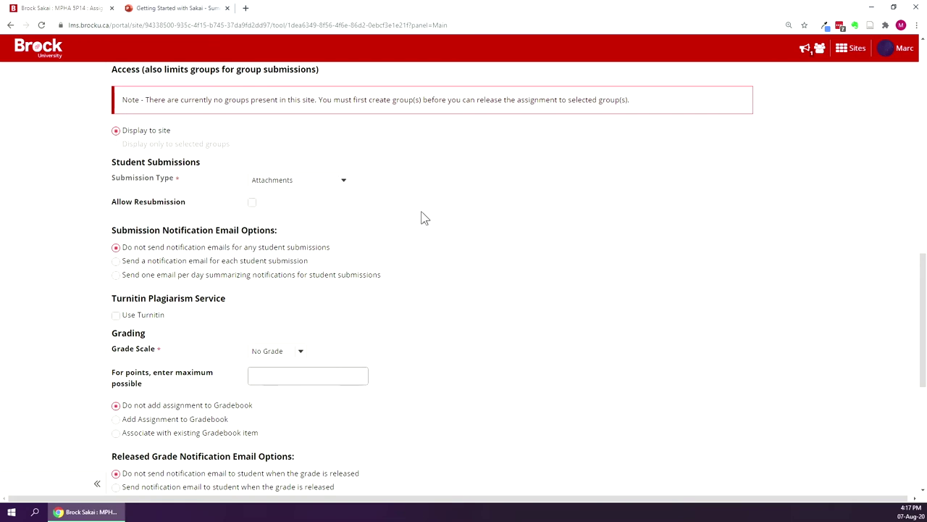
{"action": "scroll", "coordinate": [424, 218], "scroll_direction": "down", "scroll_amount": 2}
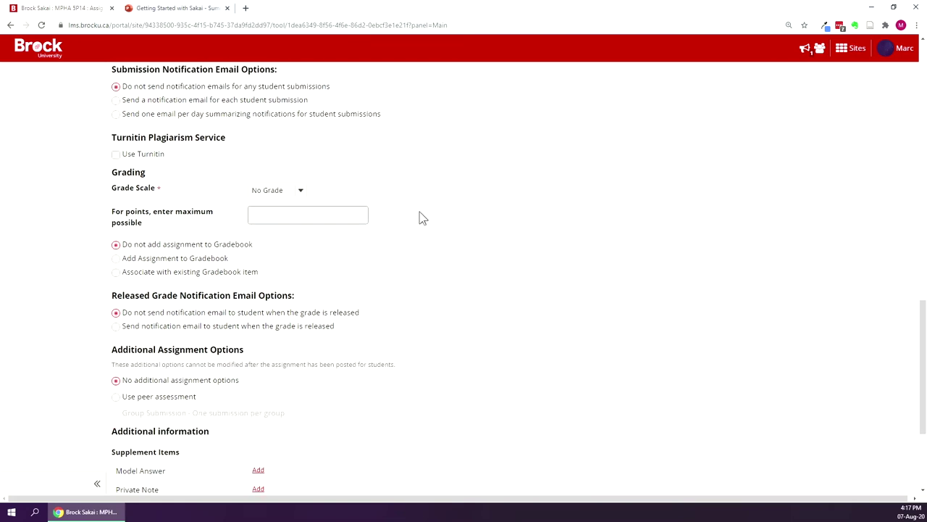
Grade the assignment with Points and a maximum of 10.
{"action": "left_click", "coordinate": [300, 192]}
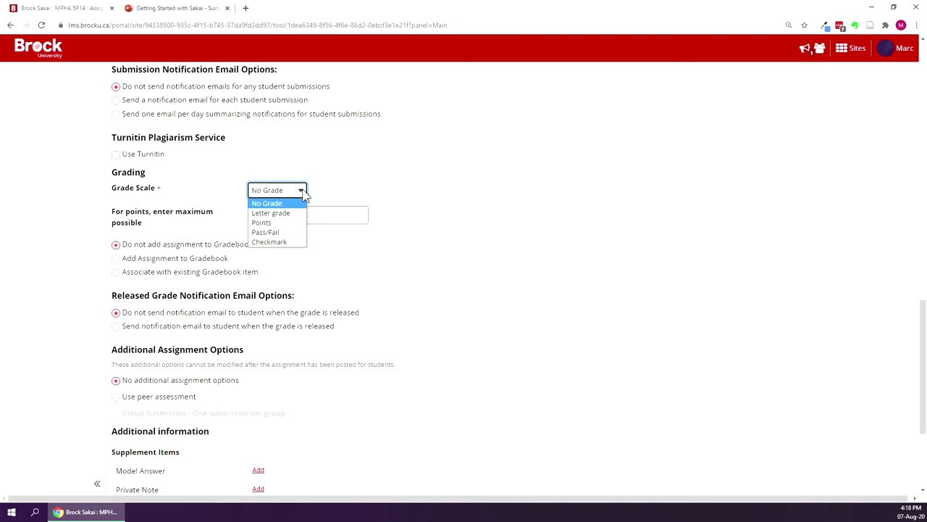
{"action": "left_click", "coordinate": [299, 223]}
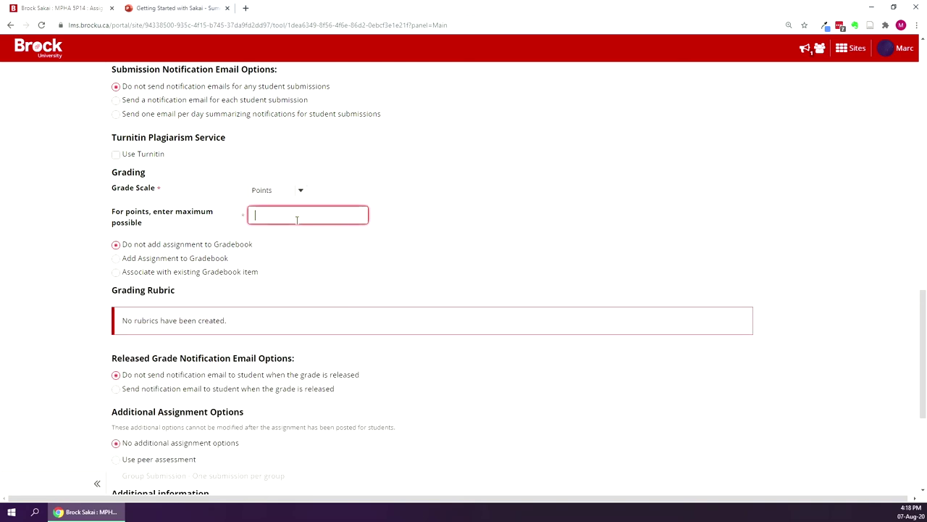
{"action": "type", "text": "10"}
{"action": "left_click", "coordinate": [462, 181]}
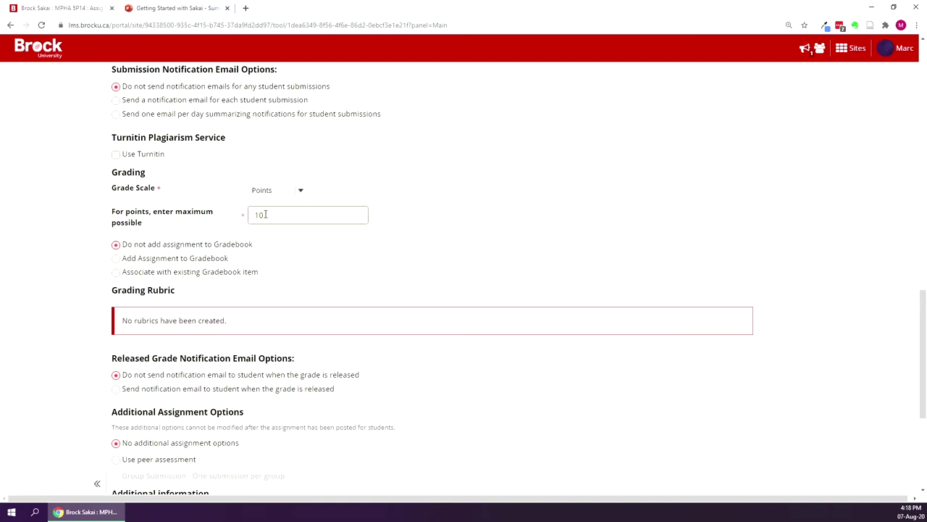
Add it to the gradebook under the Weekly learning reflection category and post it.
{"action": "left_click", "coordinate": [115, 258]}
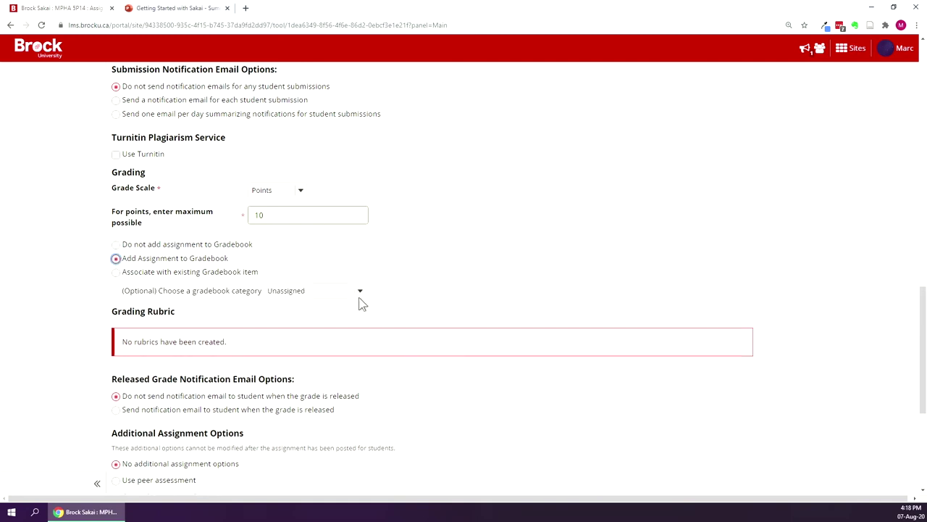
{"action": "left_click", "coordinate": [360, 294]}
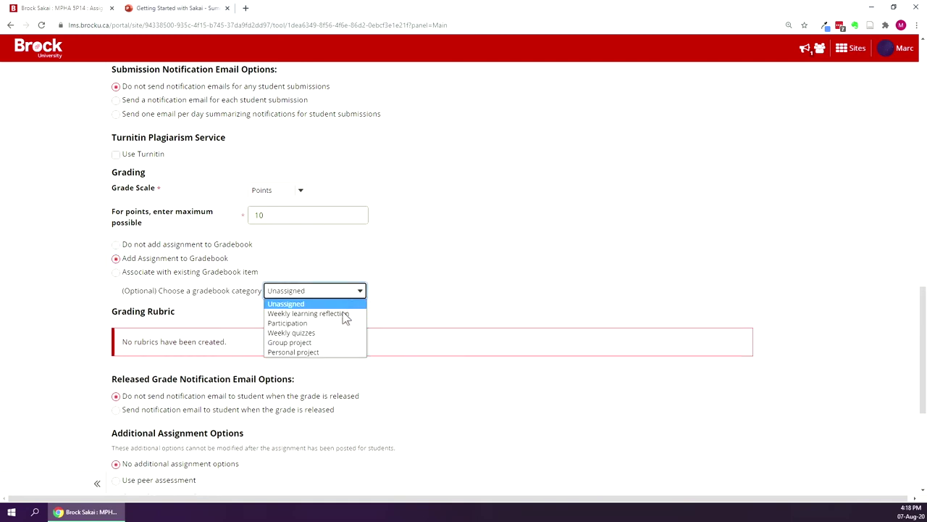
{"action": "left_click", "coordinate": [343, 314]}
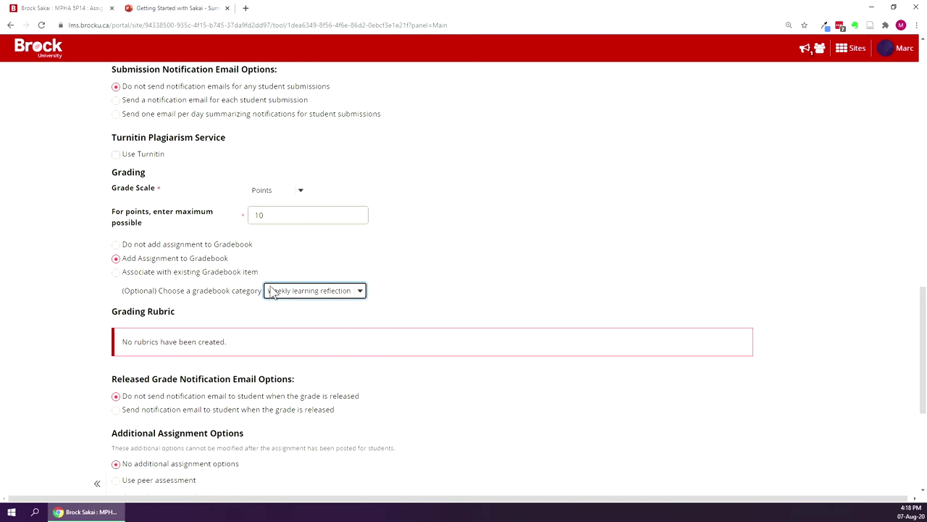
{"action": "scroll", "coordinate": [397, 156], "scroll_direction": "down", "scroll_amount": 3}
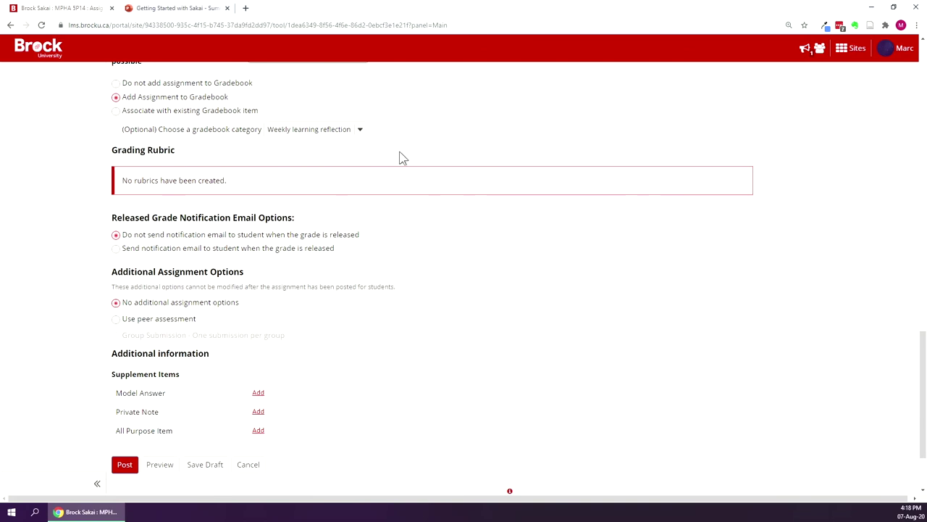
{"action": "left_click", "coordinate": [125, 384]}
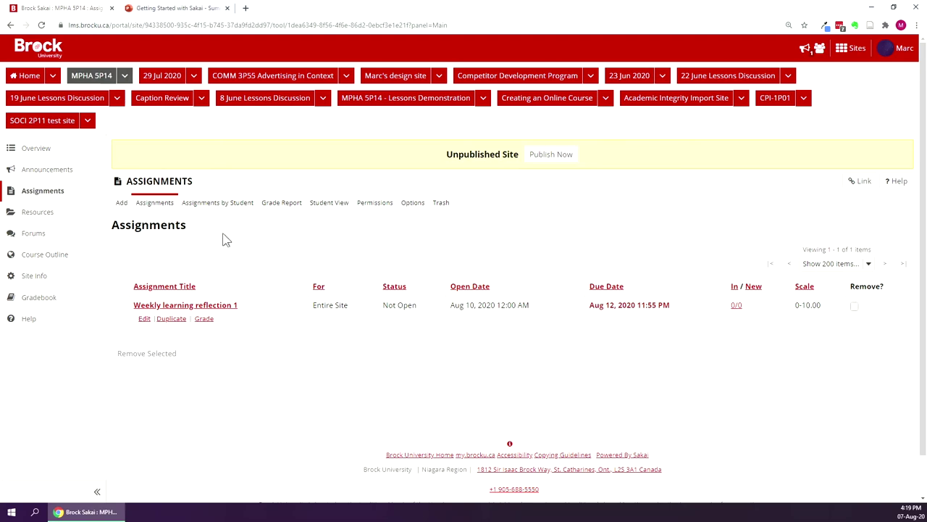
Reload the Assignments list to show the posted Weekly learning reflection 1.
{"action": "left_click", "coordinate": [58, 193]}
Open the Weekly learning reflection 1 grading page listing its three participants.
{"action": "left_click", "coordinate": [204, 320]}
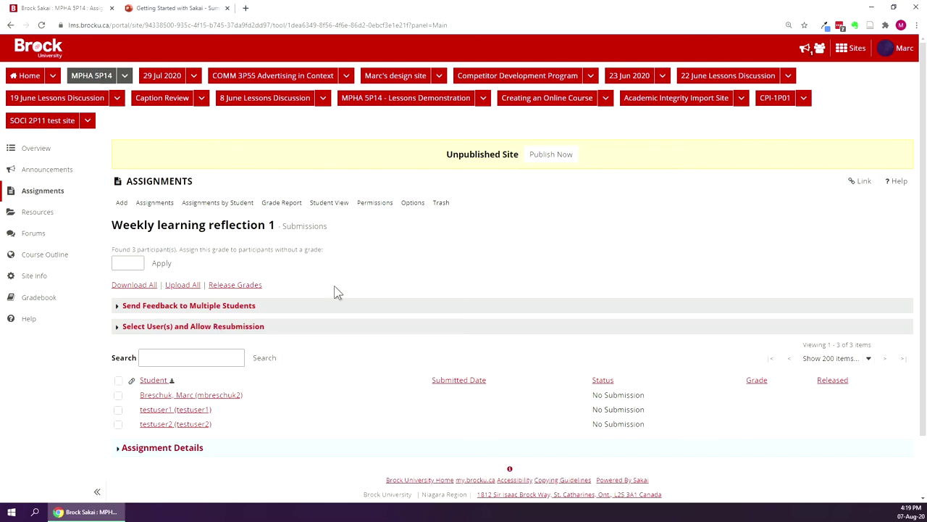
{"action": "scroll", "coordinate": [336, 291], "scroll_direction": "down", "scroll_amount": 2}
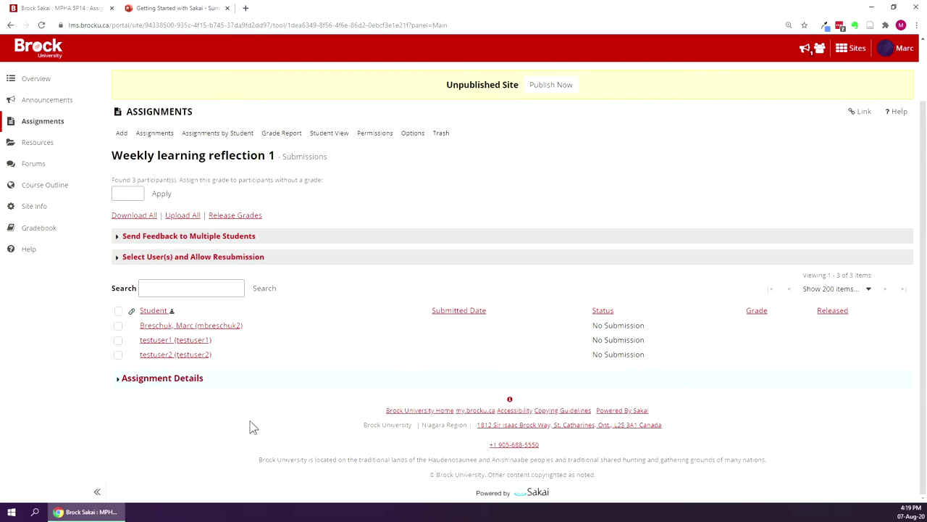
Open the first student's submission and enter a grade of 7.
{"action": "left_click", "coordinate": [216, 397]}
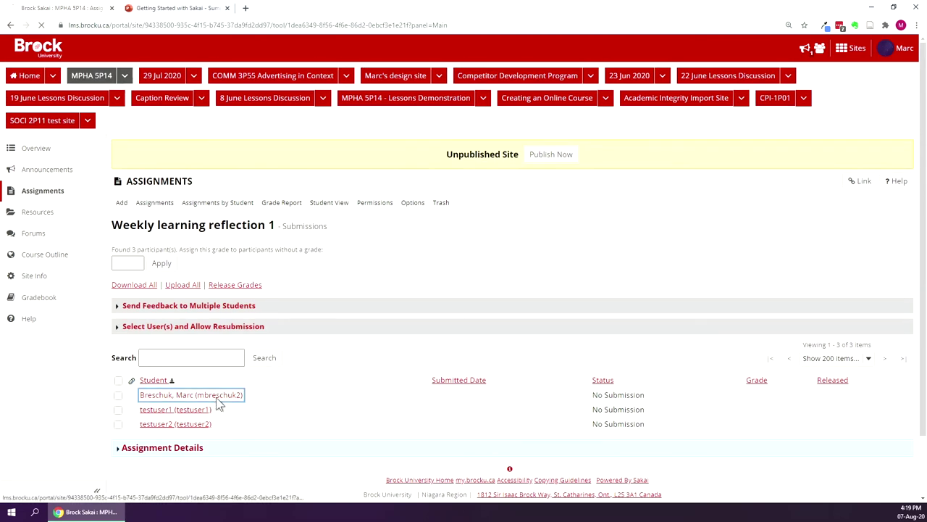
{"action": "scroll", "coordinate": [215, 334], "scroll_direction": "down", "scroll_amount": 1}
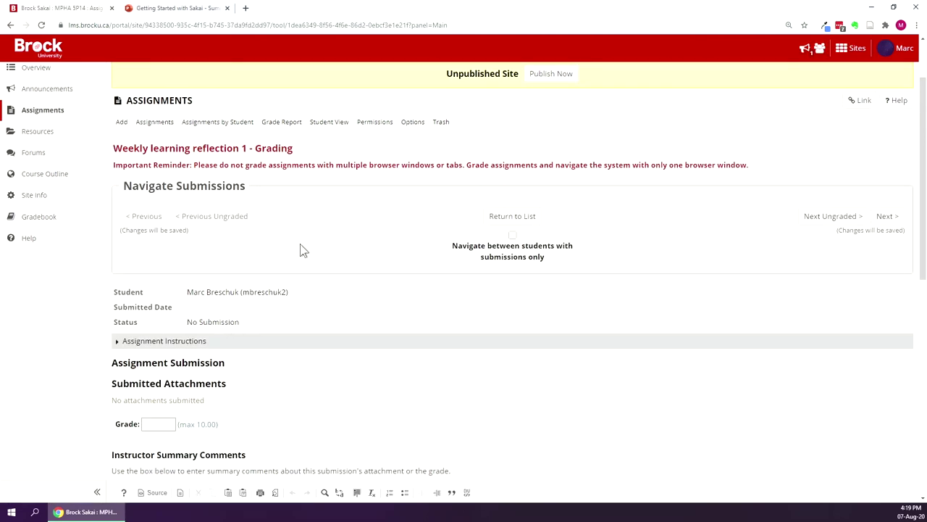
{"action": "scroll", "coordinate": [302, 250], "scroll_direction": "down", "scroll_amount": 1}
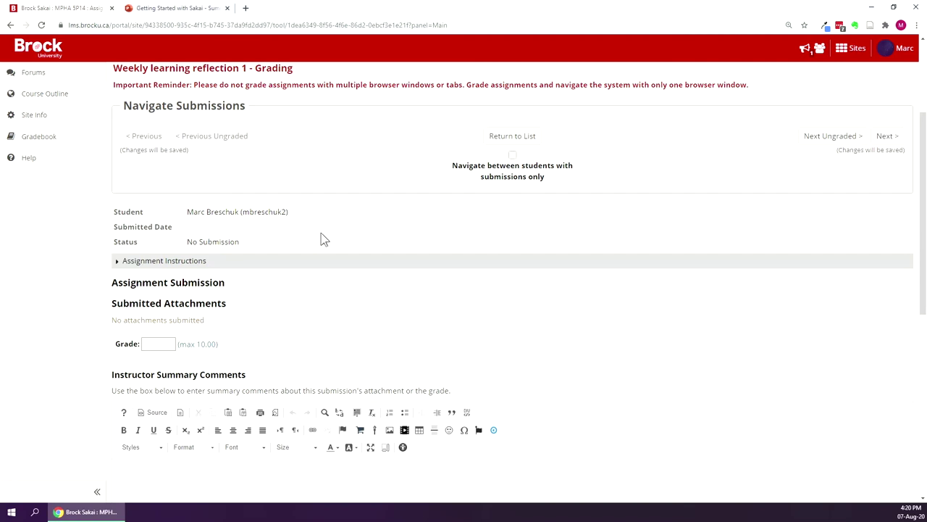
{"action": "scroll", "coordinate": [303, 281], "scroll_direction": "down", "scroll_amount": 1}
{"action": "scroll", "coordinate": [303, 281], "scroll_direction": "down", "scroll_amount": 1}
{"action": "left_click", "coordinate": [158, 264]}
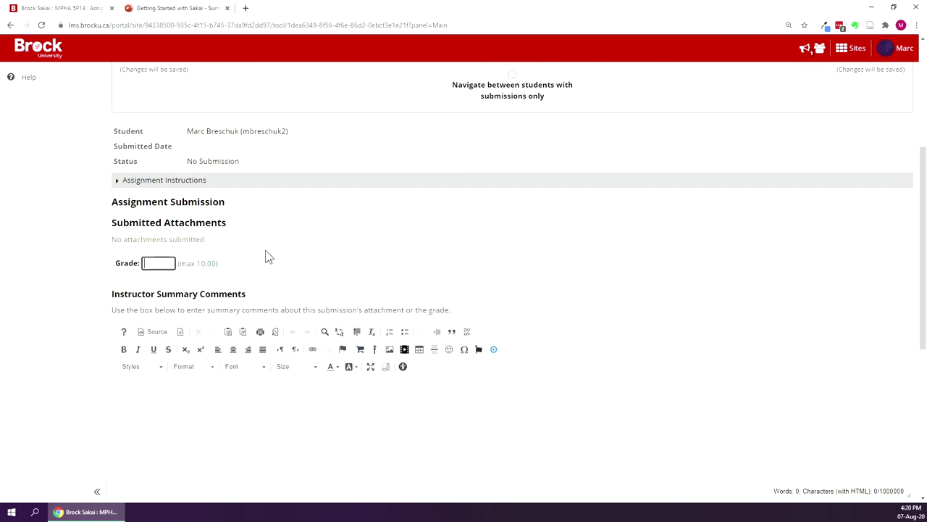
{"action": "type", "text": "7"}
Save the grade of 7 without releasing it to the student.
{"action": "left_click", "coordinate": [256, 407]}
{"action": "scroll", "coordinate": [342, 271], "scroll_direction": "down", "scroll_amount": 1}
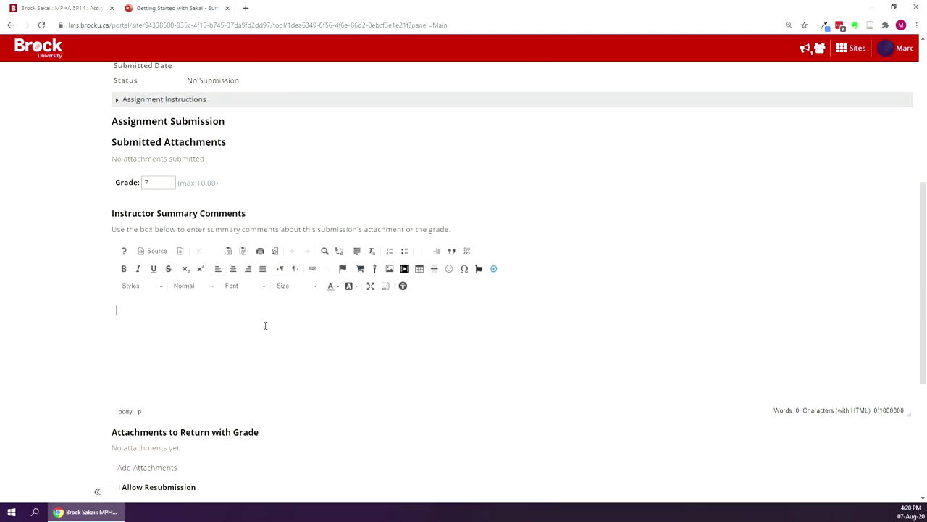
{"action": "scroll", "coordinate": [266, 319], "scroll_direction": "down", "scroll_amount": 1}
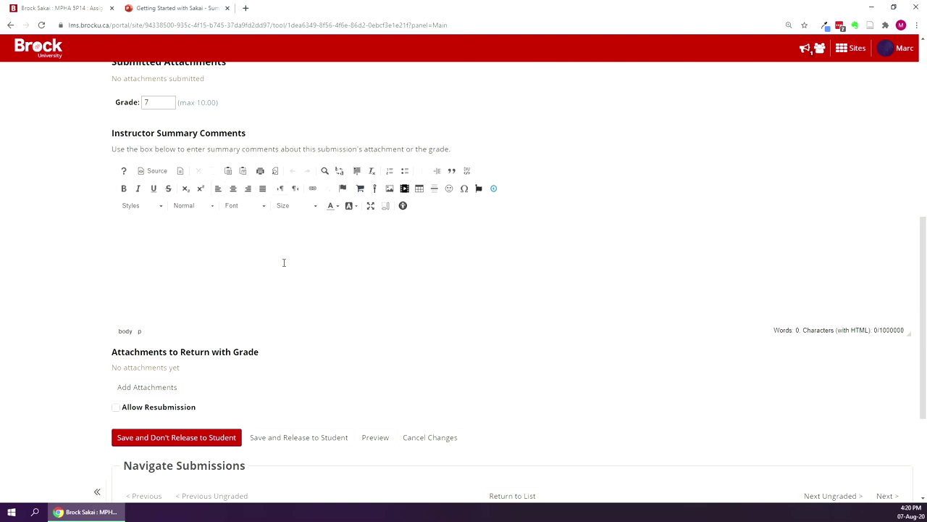
{"action": "scroll", "coordinate": [261, 239], "scroll_direction": "down", "scroll_amount": 1}
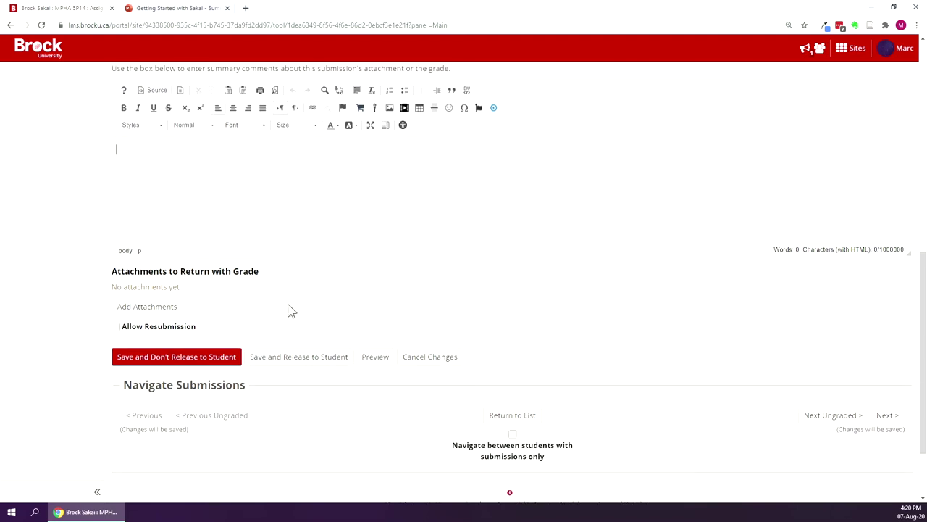
{"action": "scroll", "coordinate": [176, 203], "scroll_direction": "down", "scroll_amount": 1}
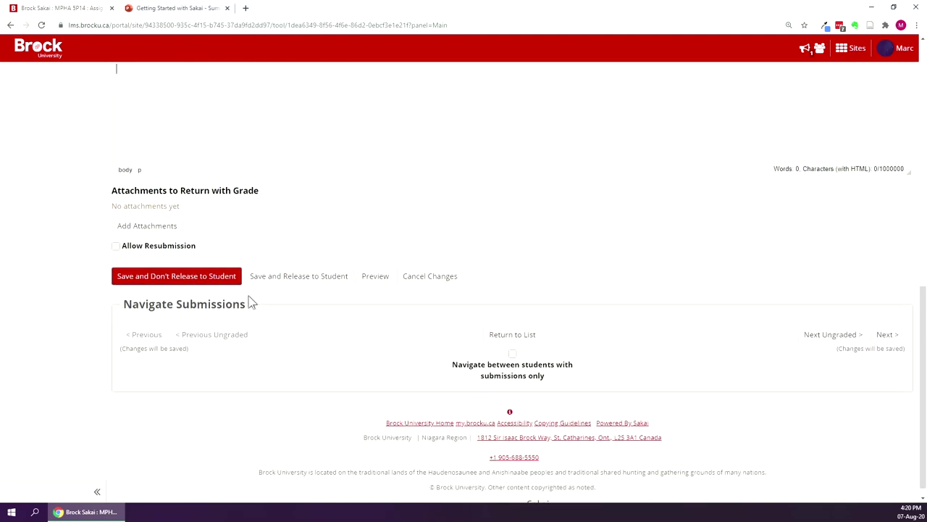
{"action": "left_click", "coordinate": [179, 279]}
Check the submissions list showing the student Graded at 7.00 and unreleased.
{"action": "left_click_drag", "start_coordinate": [179, 282], "coordinate": [345, 313]}
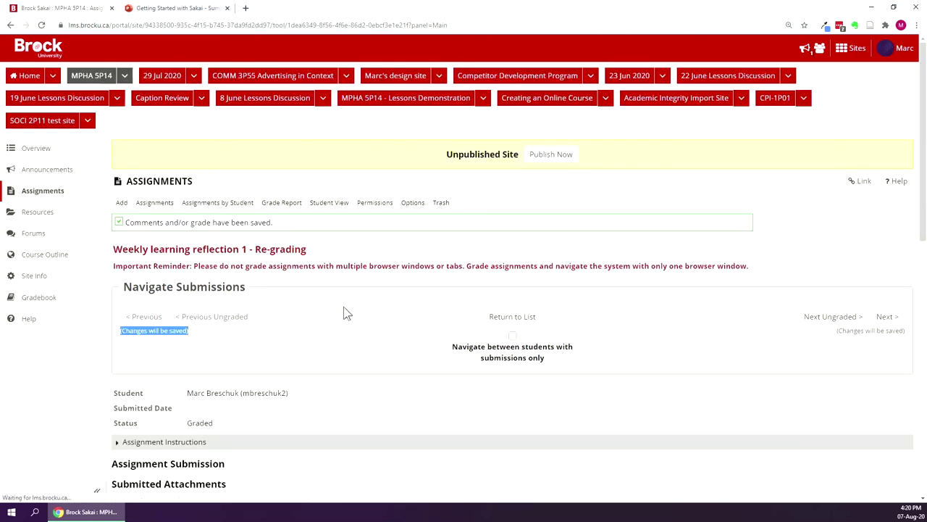
{"action": "scroll", "coordinate": [354, 307], "scroll_direction": "down", "scroll_amount": 3}
{"action": "scroll", "coordinate": [435, 308], "scroll_direction": "up", "scroll_amount": 2}
{"action": "scroll", "coordinate": [337, 262], "scroll_direction": "down", "scroll_amount": 2}
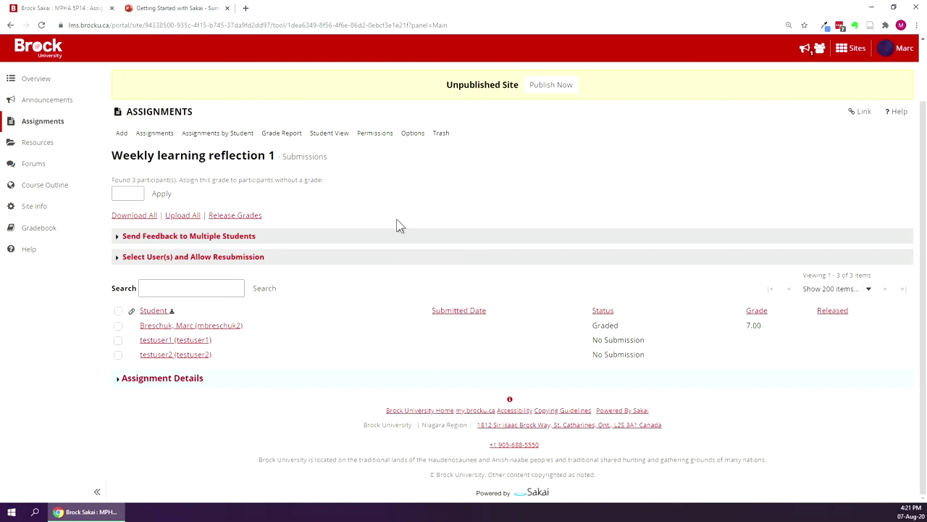
{"action": "left_click", "coordinate": [185, 341]}
{"action": "scroll", "coordinate": [427, 332], "scroll_direction": "down", "scroll_amount": 5}
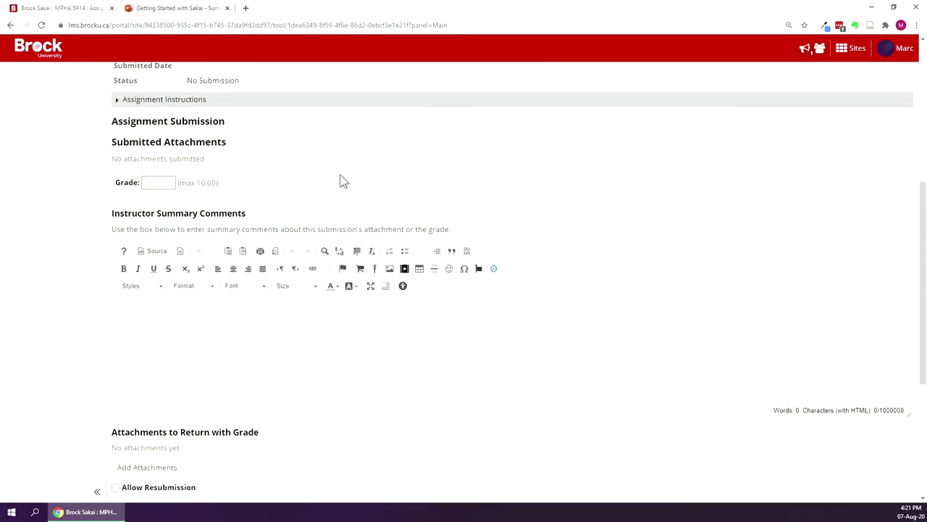
{"action": "scroll", "coordinate": [342, 178], "scroll_direction": "down", "scroll_amount": 2}
{"action": "left_click", "coordinate": [429, 356]}
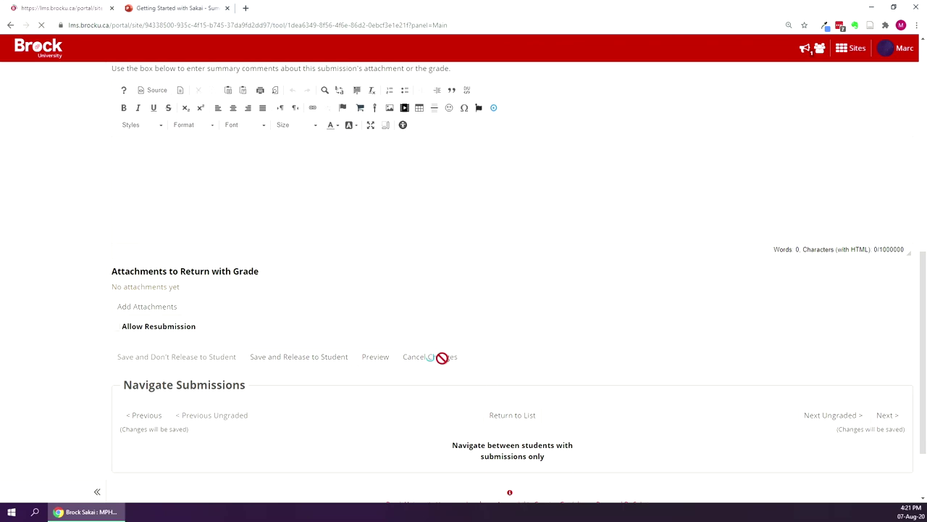
{"action": "scroll", "coordinate": [440, 358], "scroll_direction": "down", "scroll_amount": 2}
{"action": "left_click", "coordinate": [512, 216]}
{"action": "scroll", "coordinate": [497, 385], "scroll_direction": "down", "scroll_amount": 2}
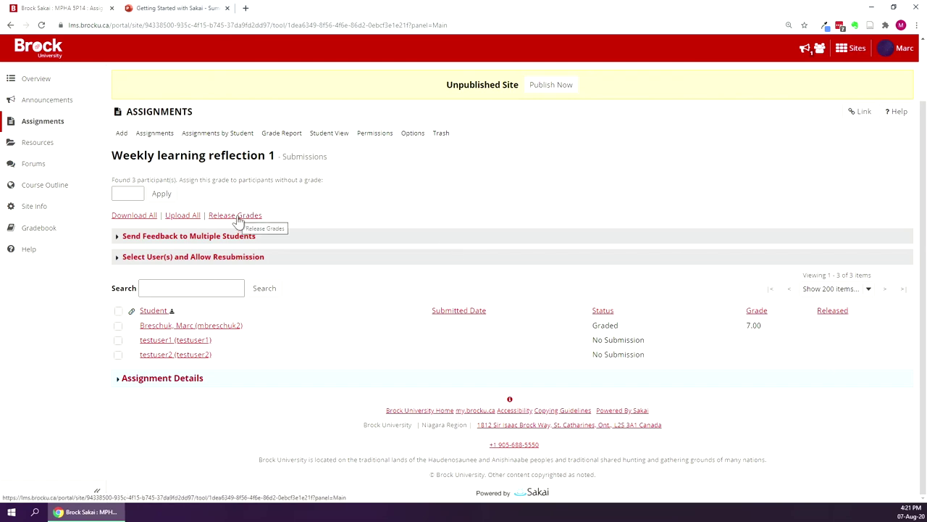
Release the Weekly learning reflection 1 grades, then return to the full Assignments list.
{"action": "left_click", "coordinate": [237, 216]}
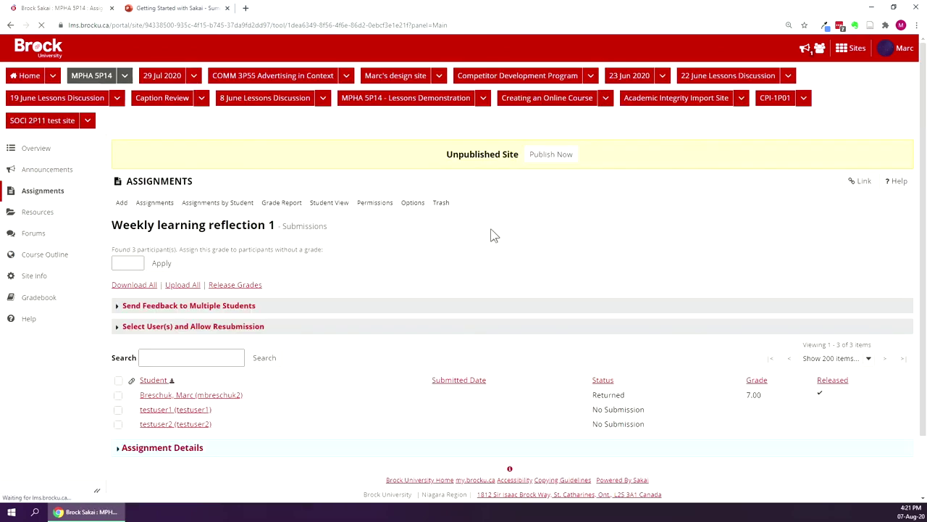
{"action": "scroll", "coordinate": [498, 232], "scroll_direction": "down", "scroll_amount": 1}
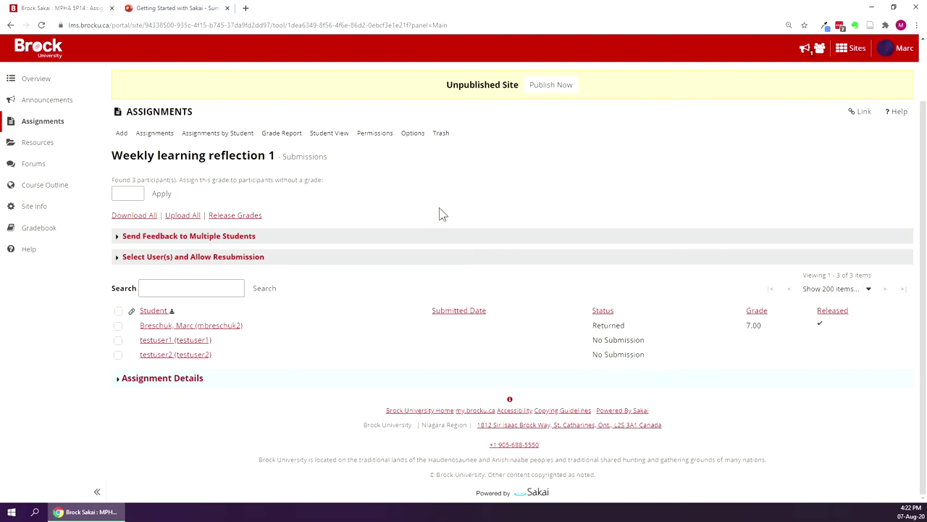
{"action": "scroll", "coordinate": [366, 216], "scroll_direction": "up", "scroll_amount": 1}
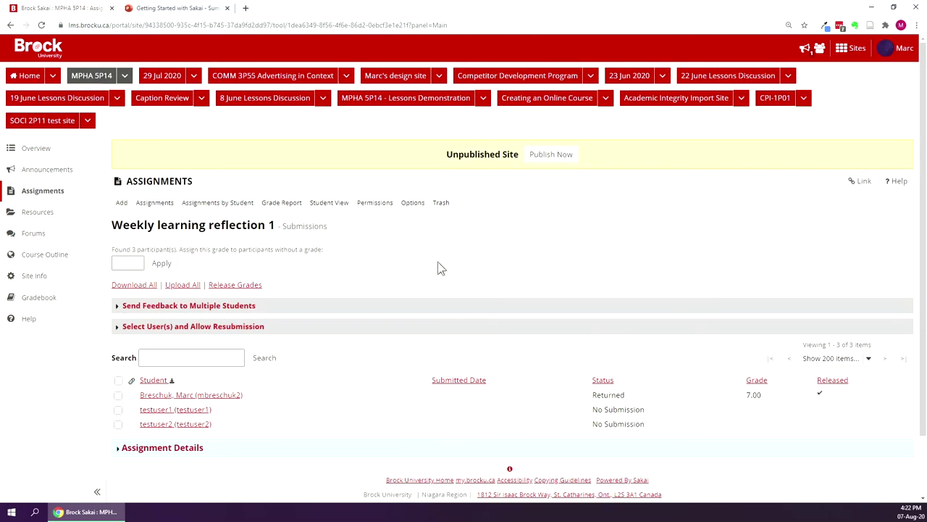
{"action": "triple_click", "coordinate": [417, 271]}
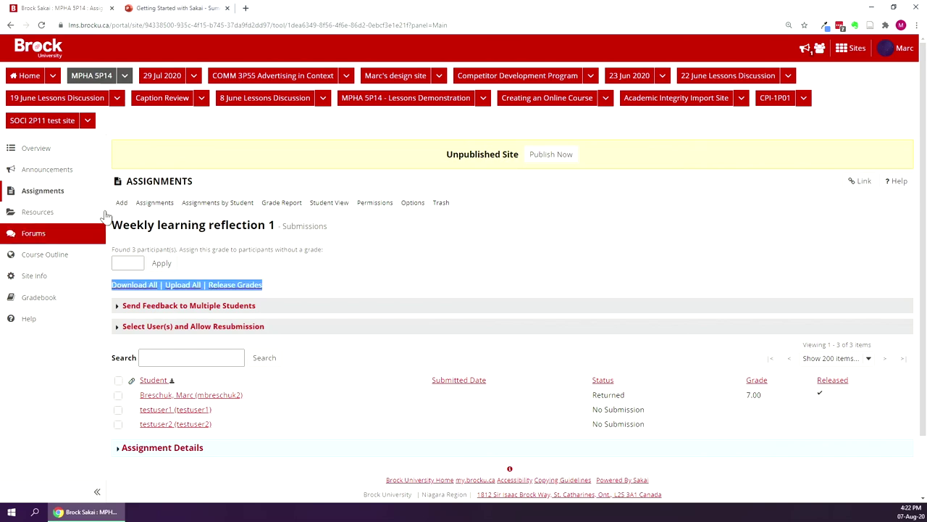
{"action": "left_click", "coordinate": [469, 269]}
{"action": "left_click", "coordinate": [160, 181]}
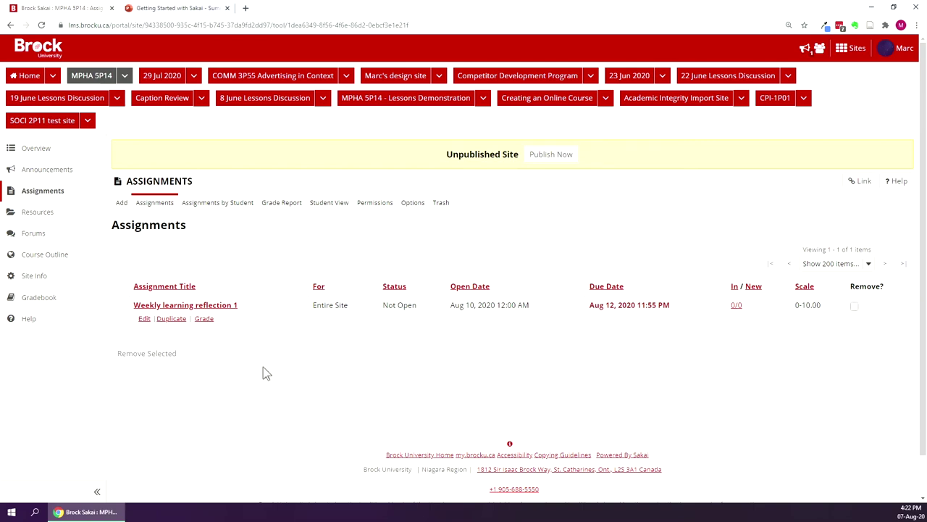
In the Gradebook, enter 7 for the student's Weekly learning reflection 1, giving 70%.
{"action": "left_click", "coordinate": [57, 301]}
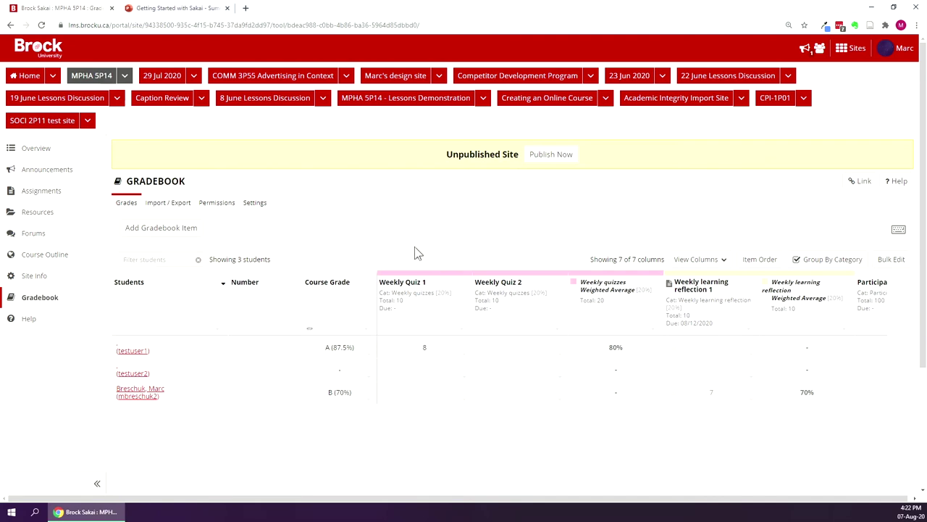
{"action": "scroll", "coordinate": [417, 252], "scroll_direction": "down", "scroll_amount": 2}
{"action": "left_click_drag", "start_coordinate": [449, 464], "coordinate": [503, 458]}
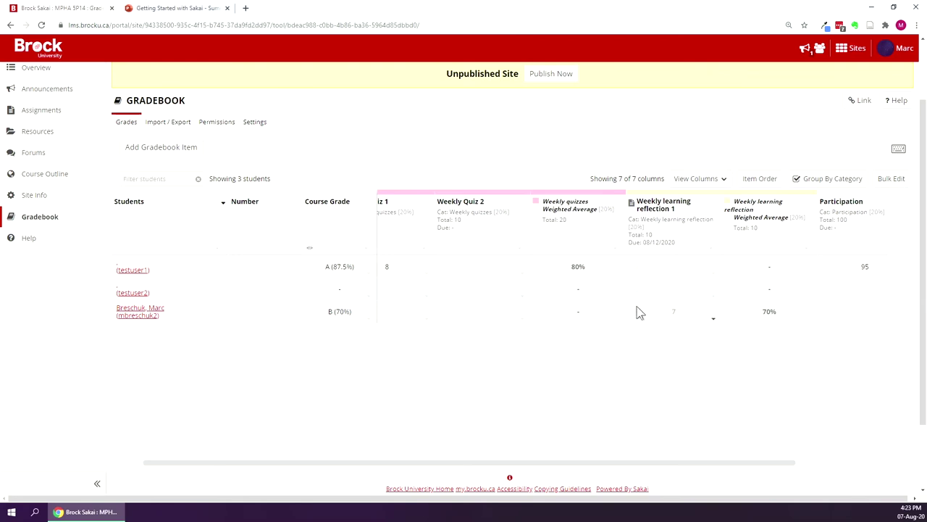
{"action": "left_click", "coordinate": [673, 316]}
{"action": "type", "text": "7"}
{"action": "left_click", "coordinate": [684, 362]}
{"action": "scroll", "coordinate": [83, 176], "scroll_direction": "up", "scroll_amount": 2}
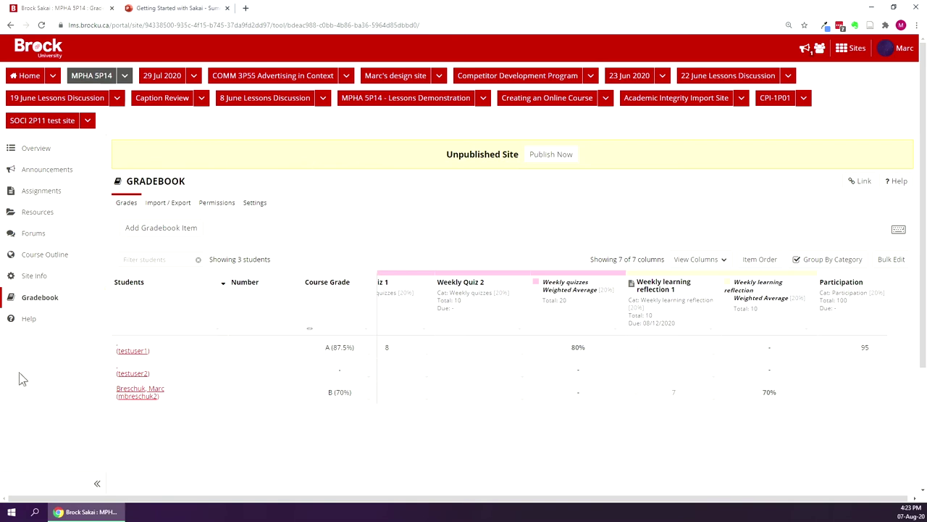
Open the Site Info page for the MPHA 5P14 site.
{"action": "left_click", "coordinate": [25, 279]}
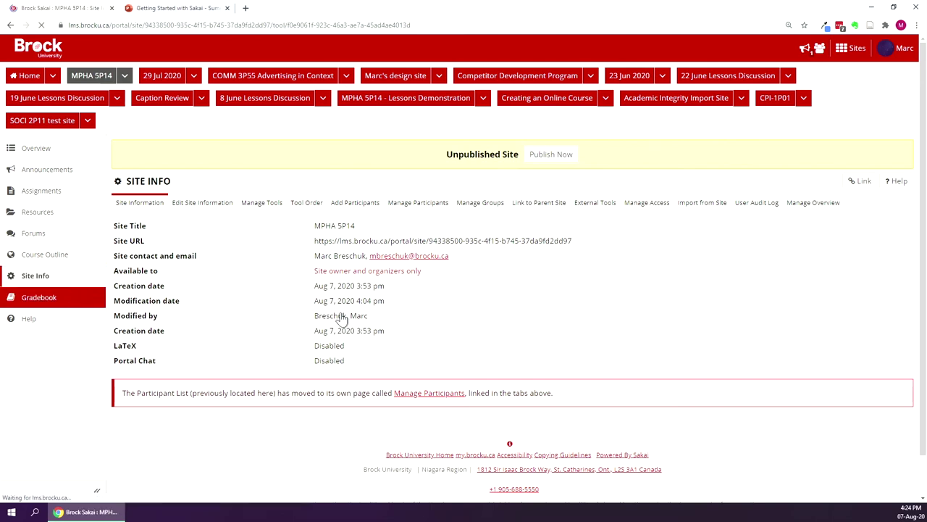
In the MPHA 5P14 site's Manage Tools list, check the Lessons tool.
{"action": "left_click", "coordinate": [270, 207]}
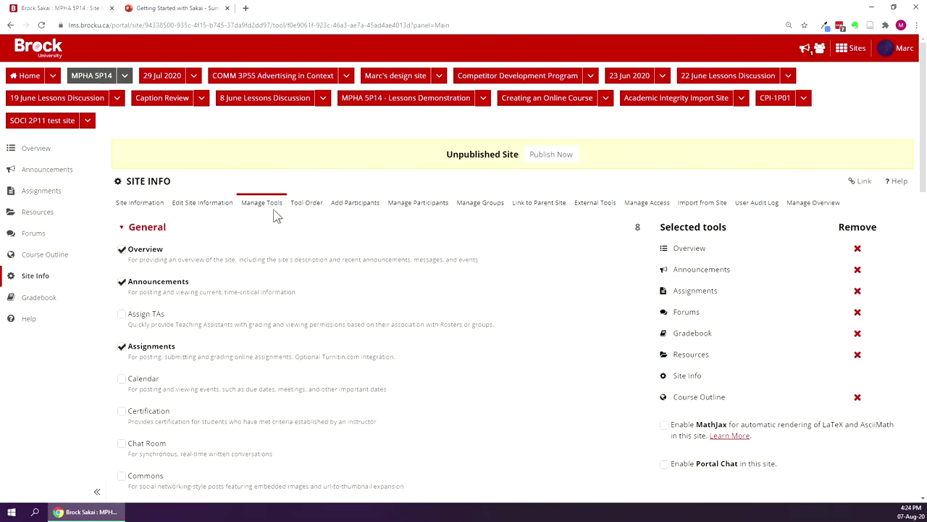
{"action": "scroll", "coordinate": [274, 215], "scroll_direction": "down", "scroll_amount": 3}
{"action": "scroll", "coordinate": [246, 193], "scroll_direction": "down", "scroll_amount": 1}
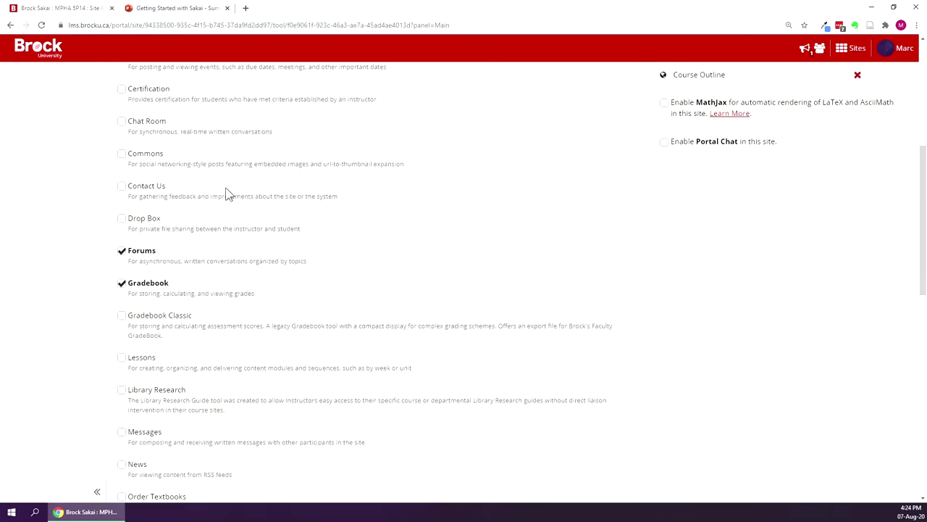
{"action": "left_click", "coordinate": [122, 357]}
Confirm adding Lessons to the site and open its Getting Started with Lessons page.
{"action": "scroll", "coordinate": [244, 268], "scroll_direction": "down", "scroll_amount": 3}
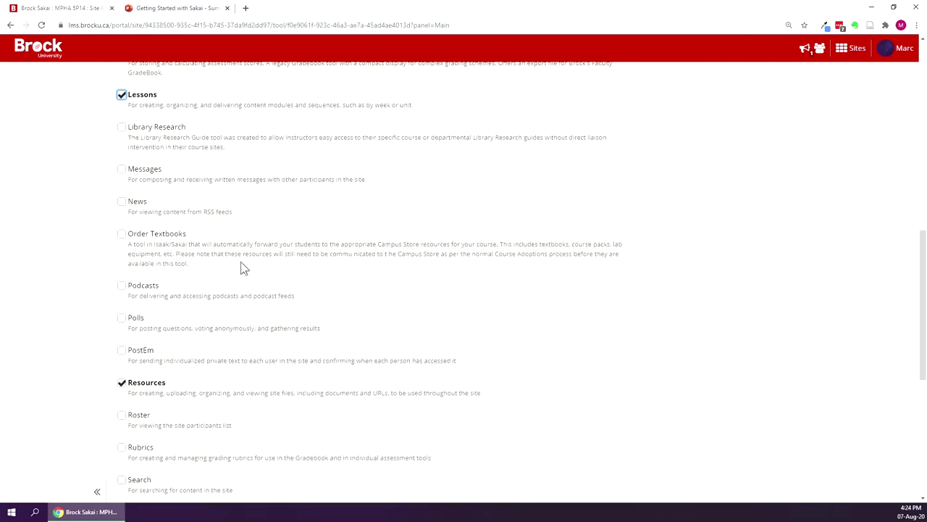
{"action": "scroll", "coordinate": [243, 268], "scroll_direction": "down", "scroll_amount": 5}
{"action": "left_click", "coordinate": [130, 373]}
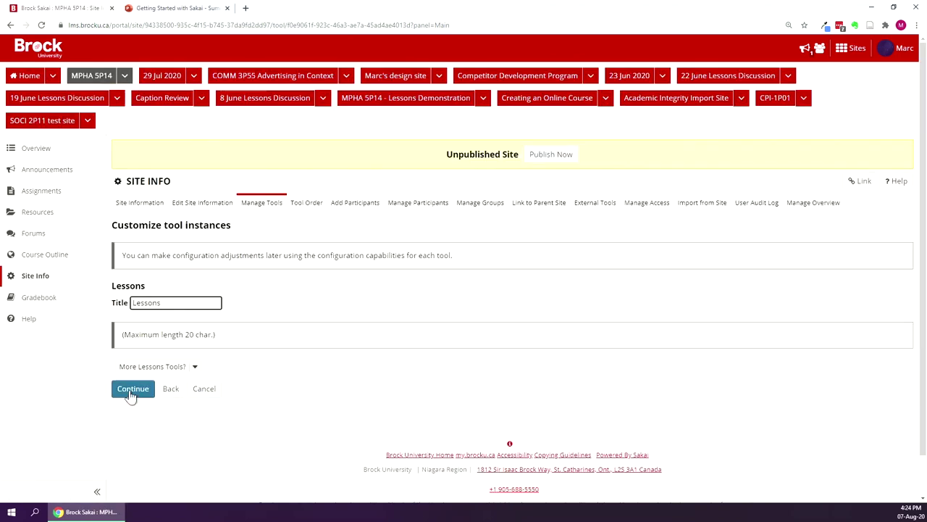
{"action": "left_click", "coordinate": [130, 391]}
{"action": "left_click", "coordinate": [133, 437]}
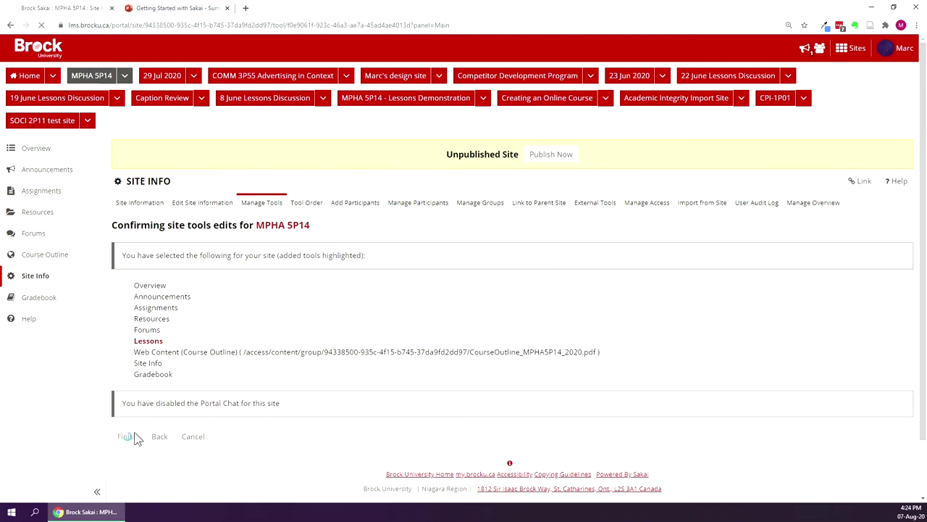
{"action": "left_click", "coordinate": [71, 262]}
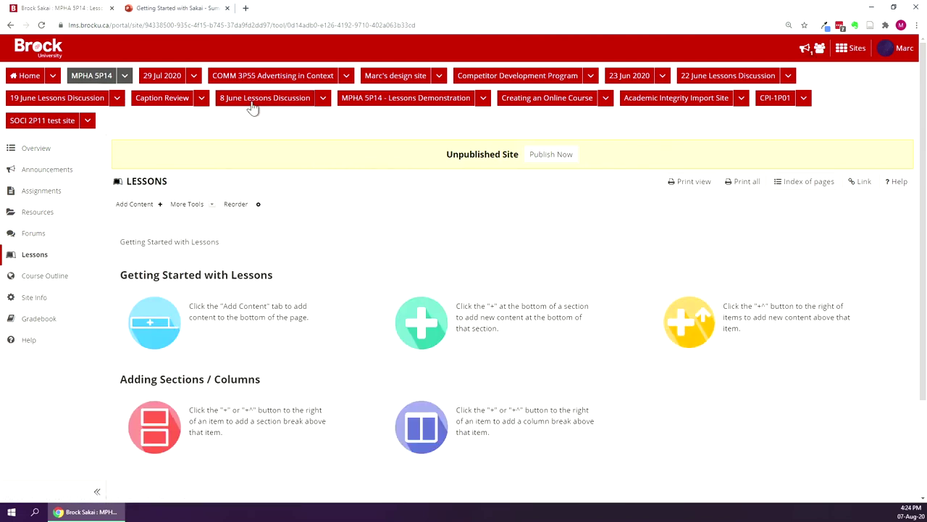